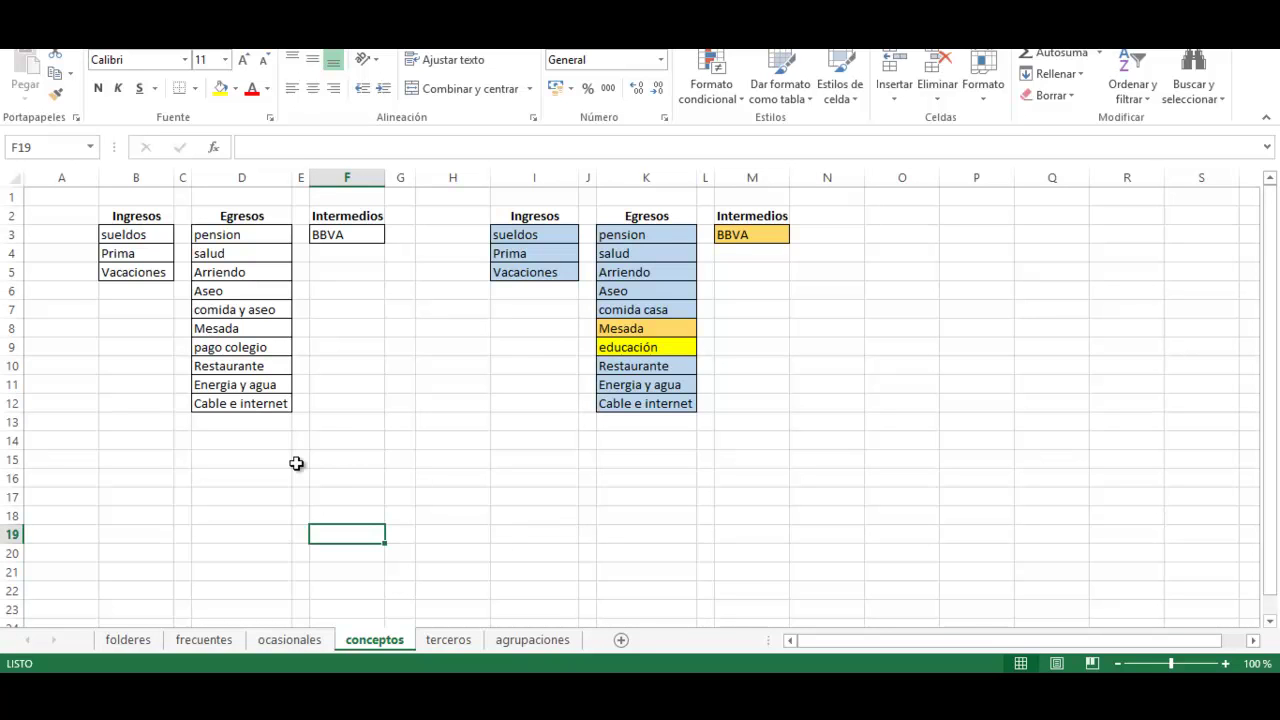
- Delete rows 3 to 12 of the conceptos sheet, clearing the entries below the headings
left_click_drag(12, 234, 31, 411)
right_click(152, 360)
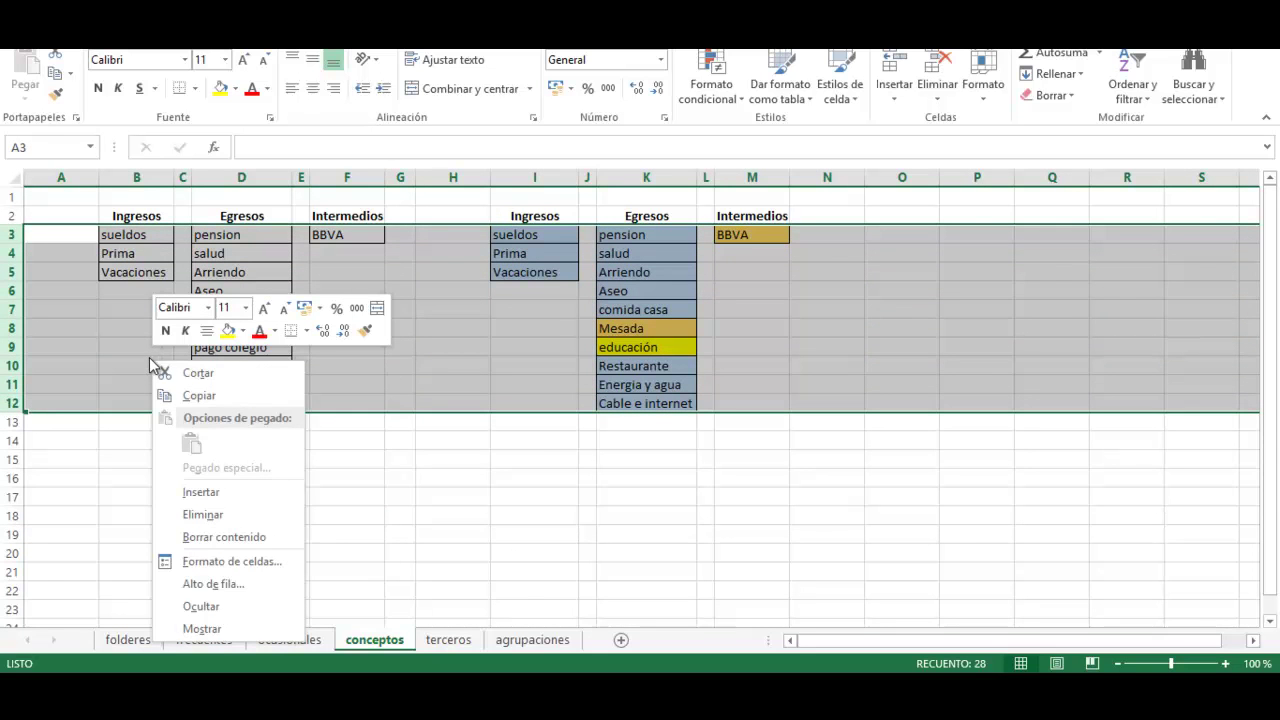
left_click(206, 515)
left_click(454, 462)
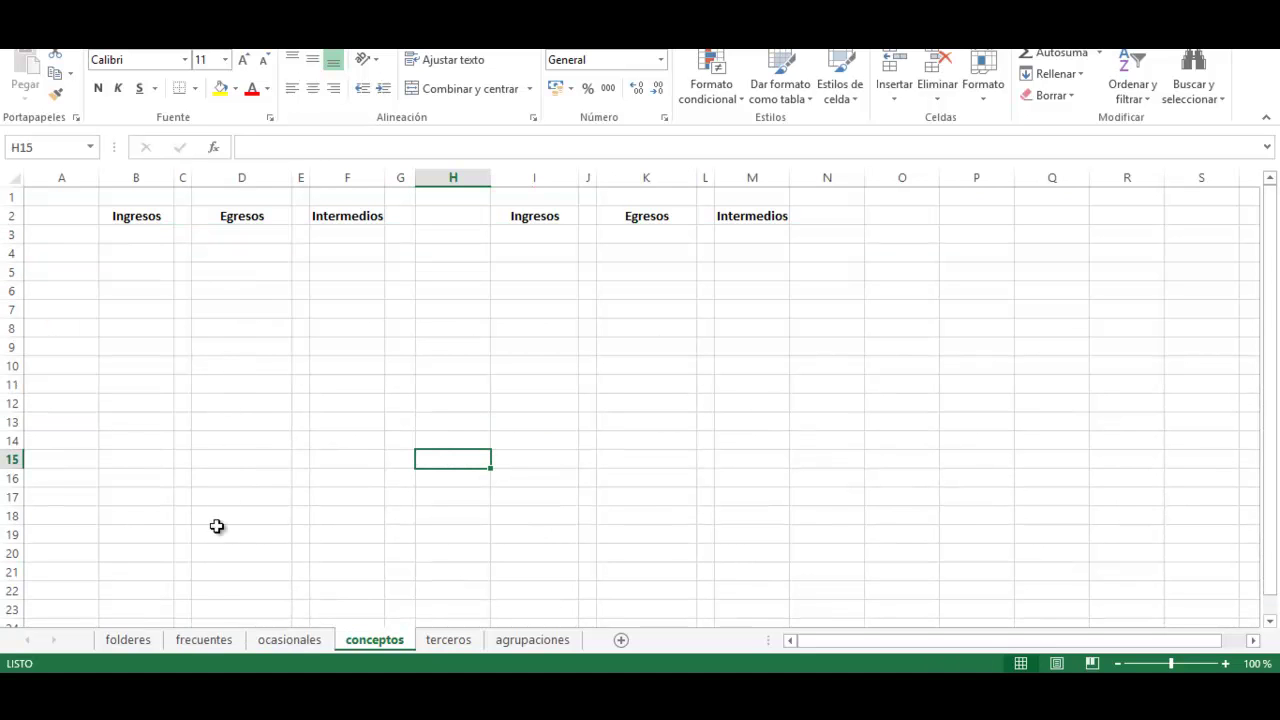
- Copy the concept sueldos from the QUINCENA1 table on the frecuentes sheet into B3 under Ingresos on conceptos
left_click(205, 640)
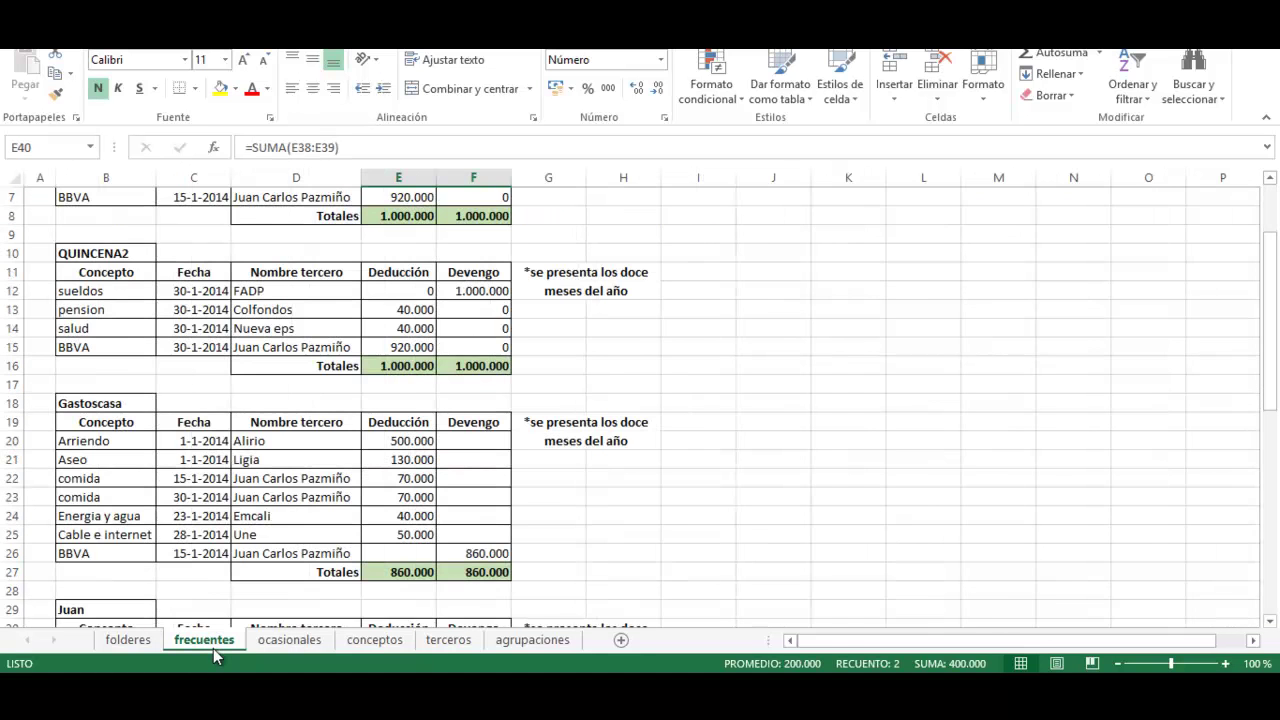
scroll(284, 410, "up", 2)
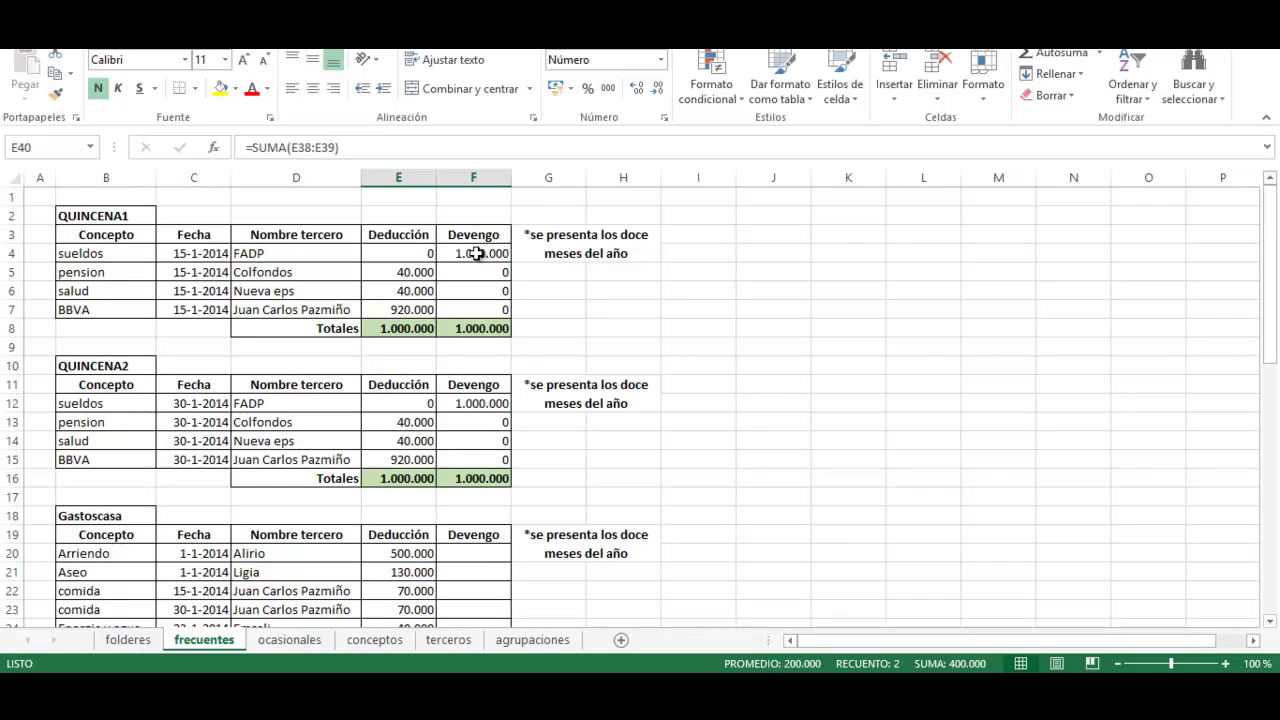
left_click(77, 254)
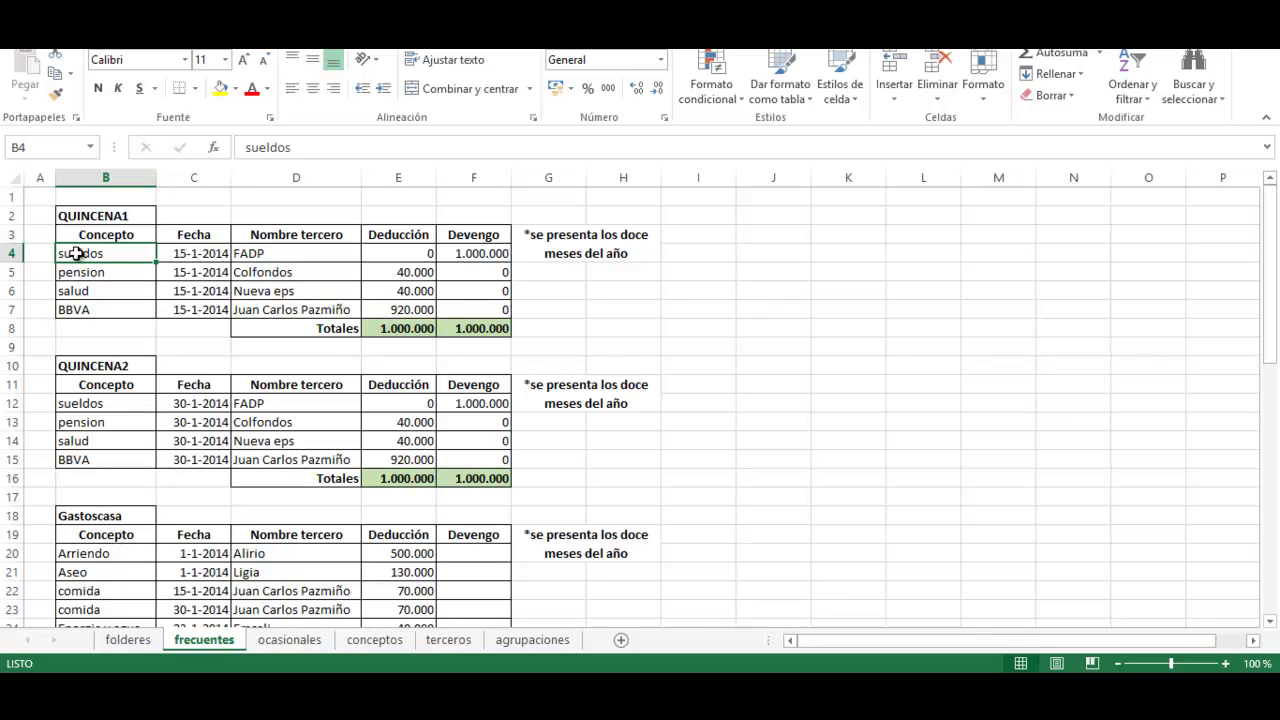
key("ctrl+c")
left_click(374, 640)
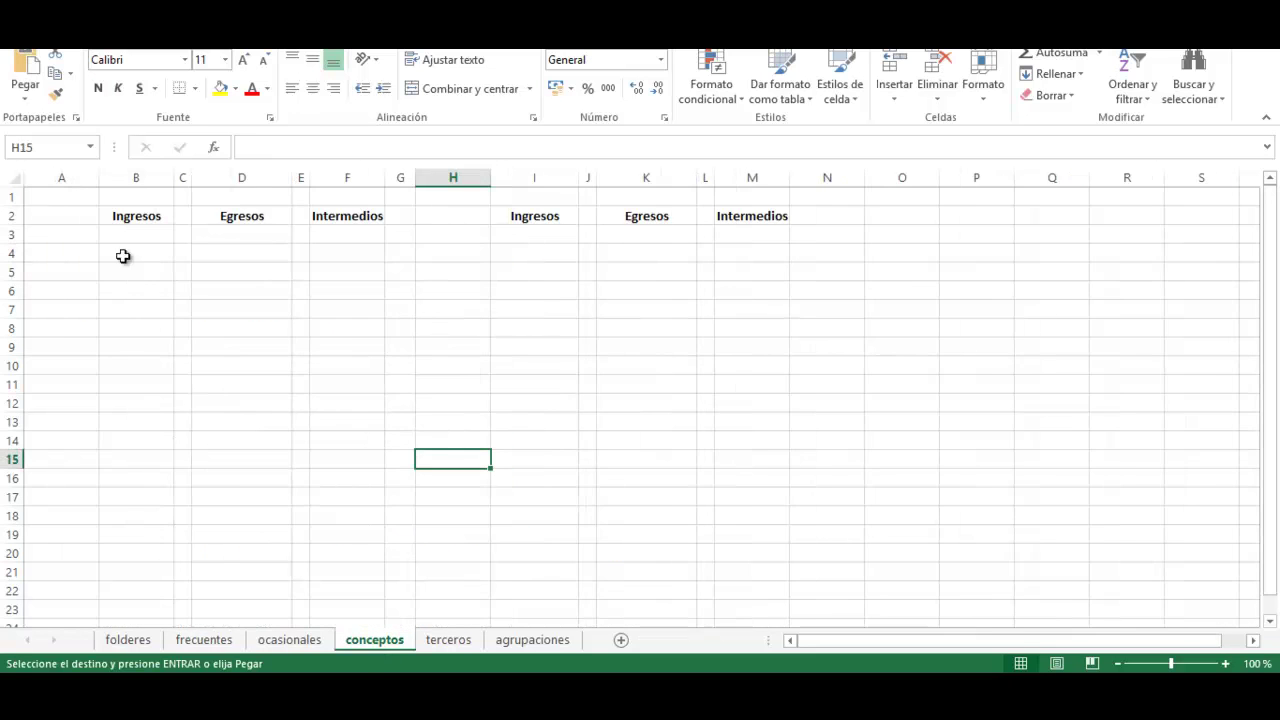
left_click(124, 239)
key("ctrl+v")
left_click(168, 386)
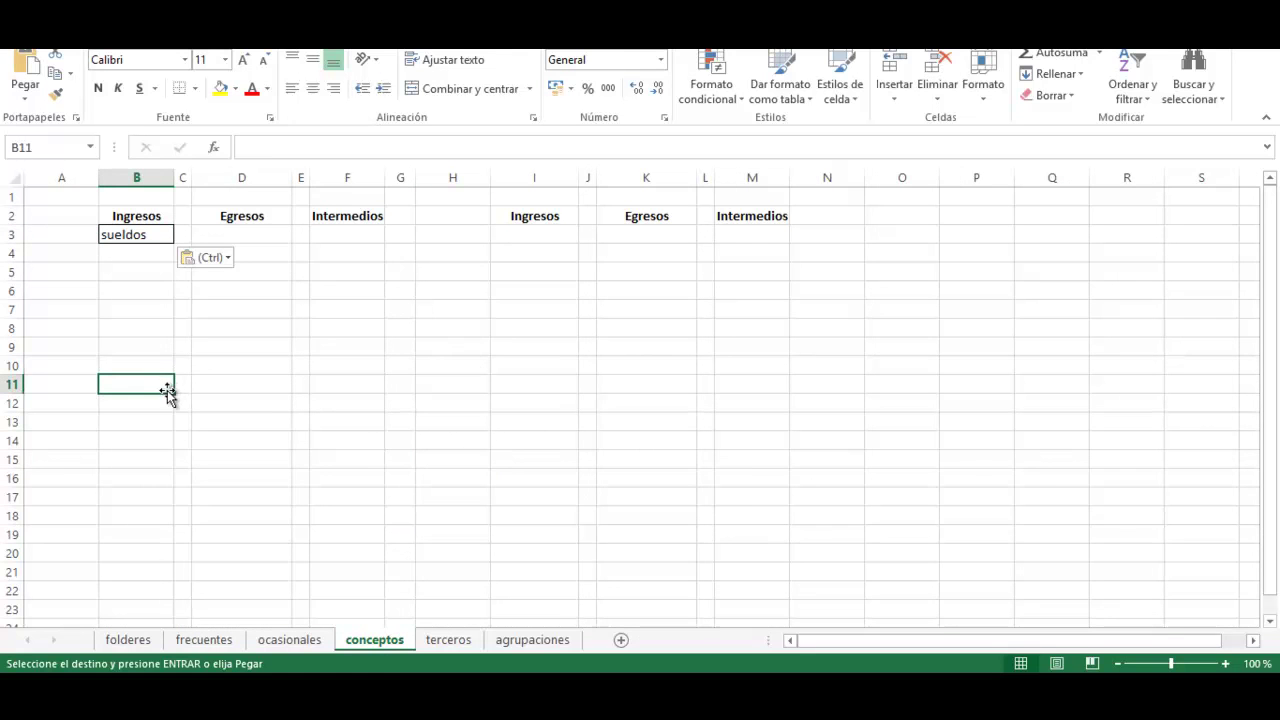
- Copy pension and salud from the QUINCENA1 table on frecuentes into D3:D4 under Egresos on conceptos
left_click(222, 642)
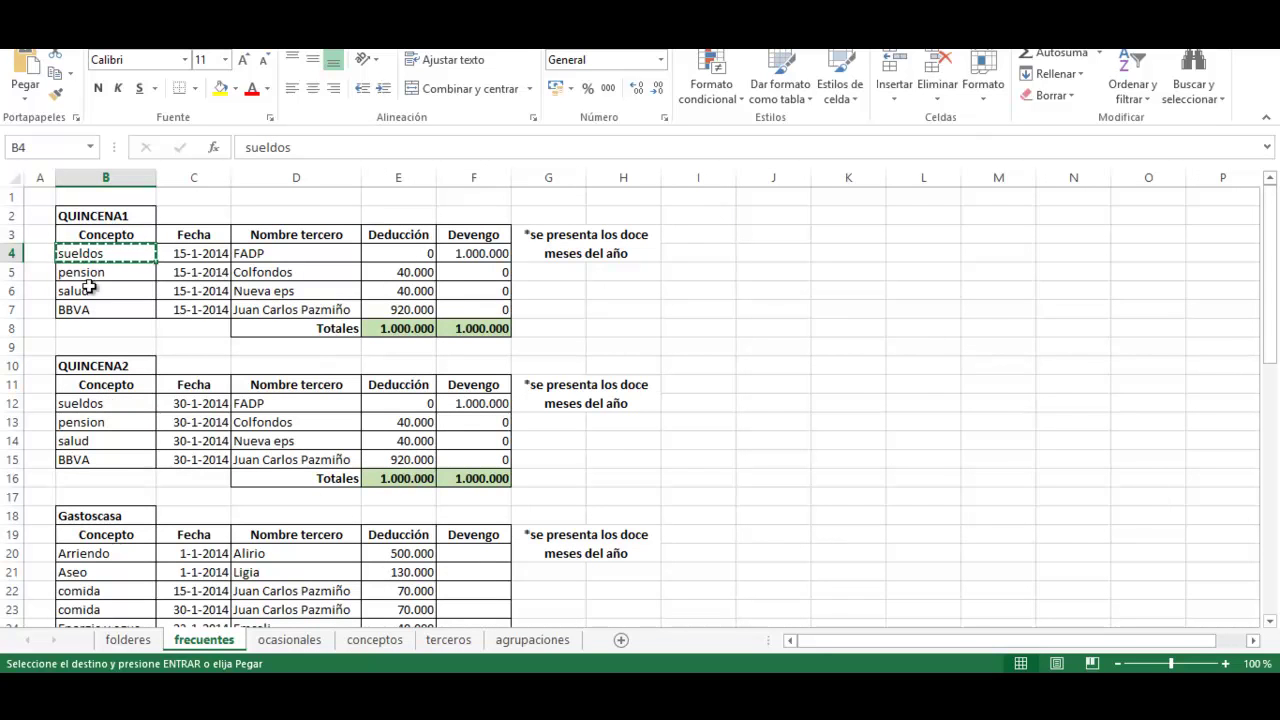
left_click_drag(88, 272, 89, 290)
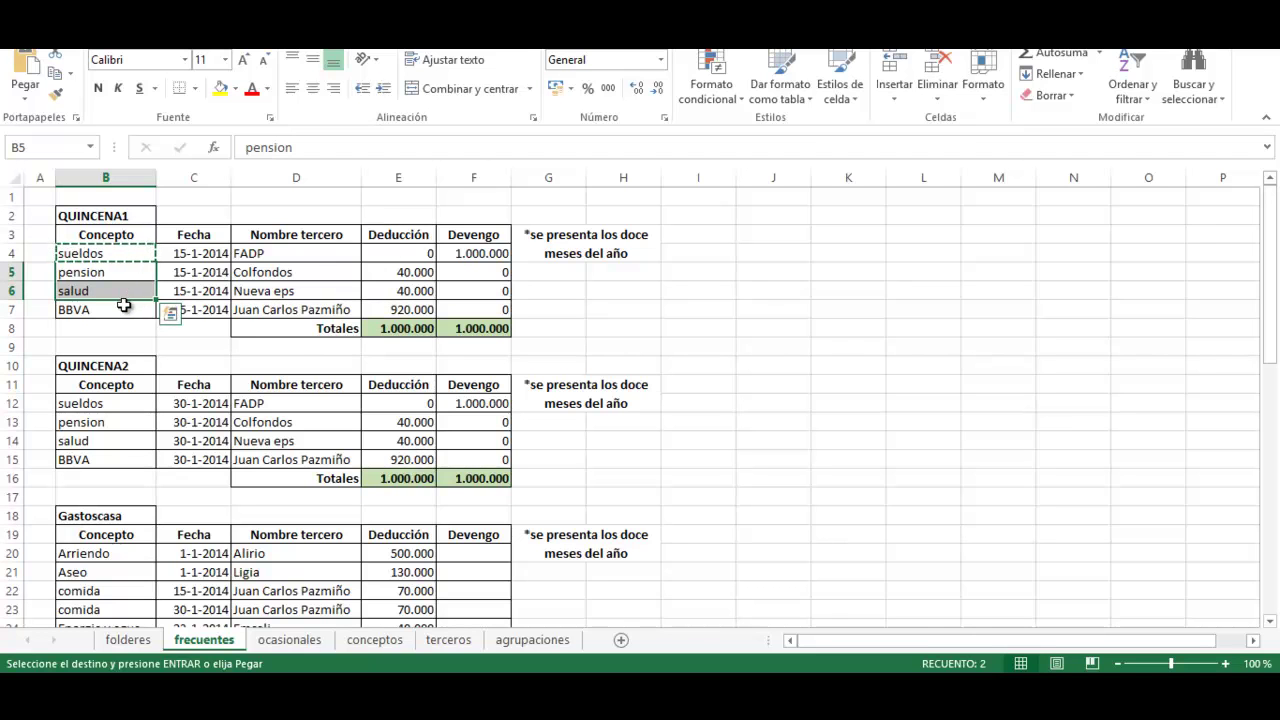
key("ctrl+c")
left_click(390, 640)
left_click(248, 235)
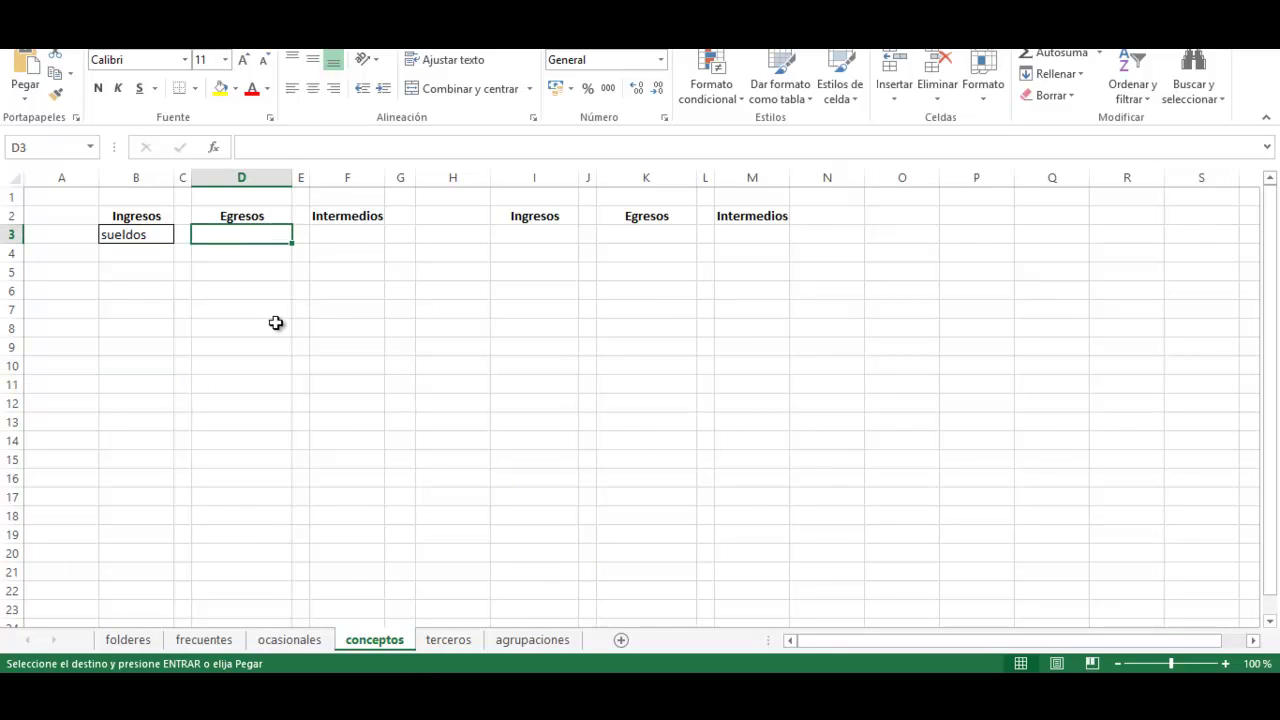
key("ctrl+v")
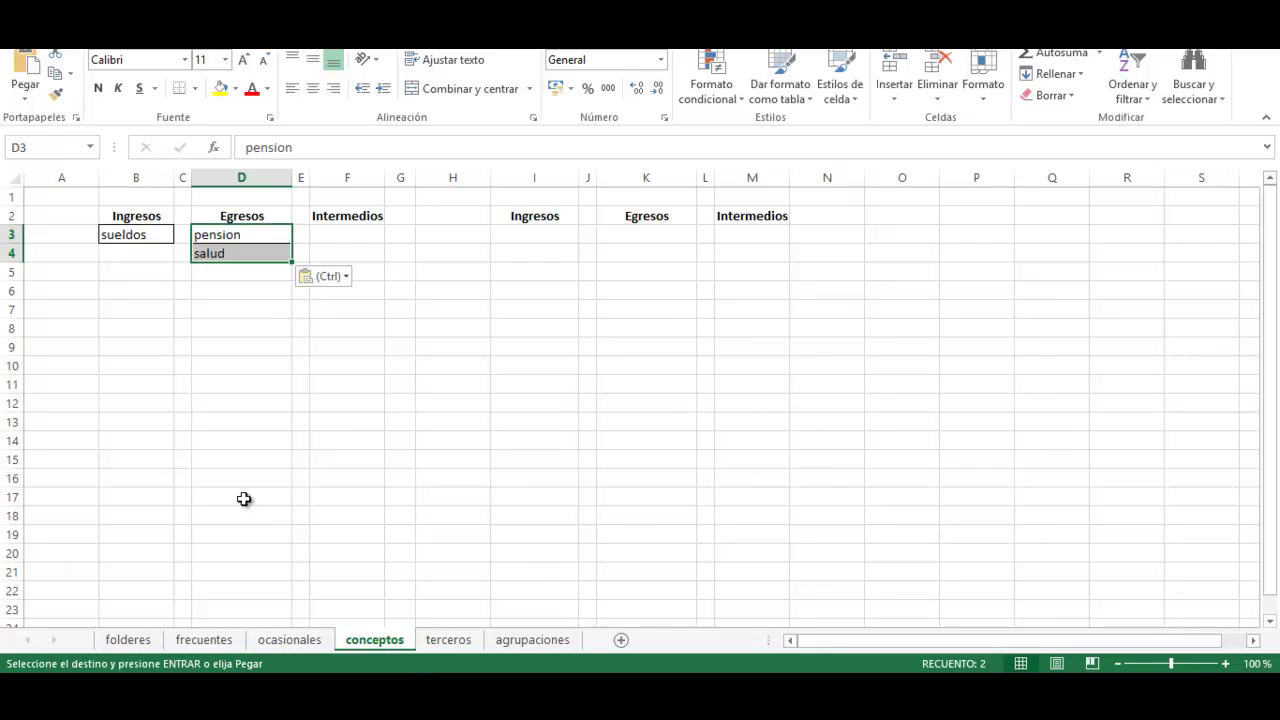
- Copy BBVA from the QUINCENA1 table on frecuentes into F3 under Intermedios on conceptos
left_click(204, 640)
left_click(105, 311)
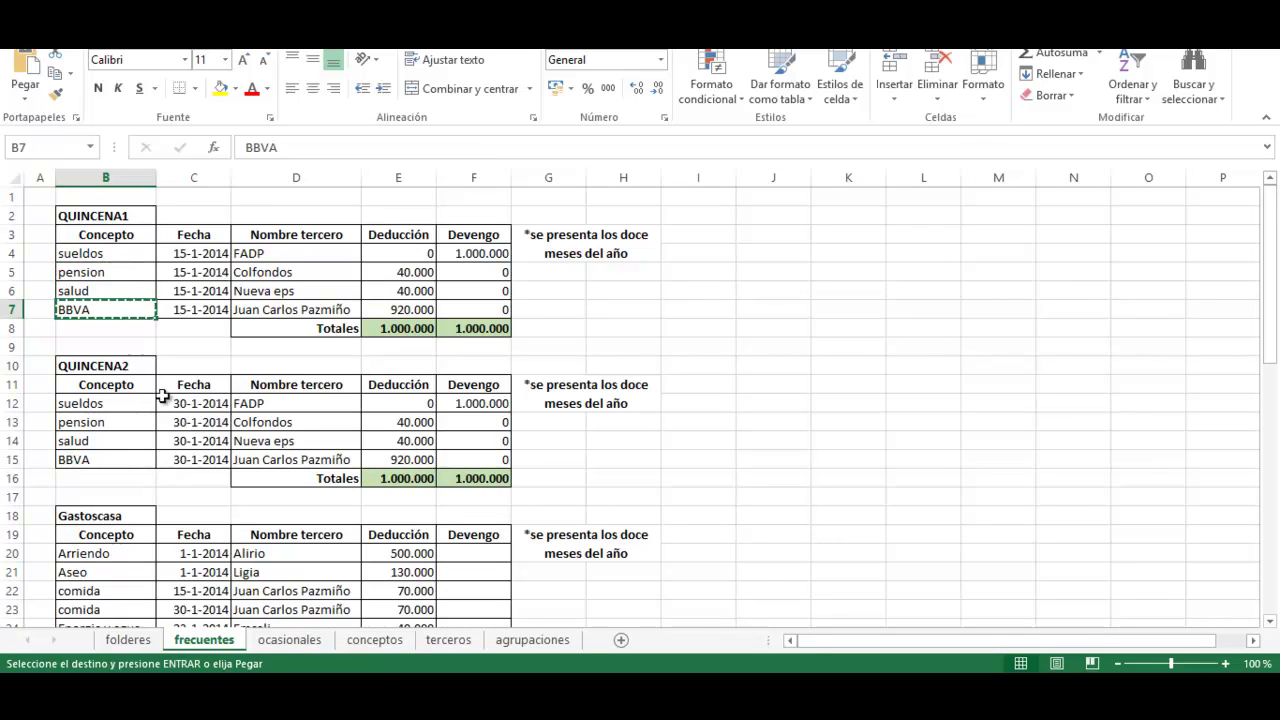
left_click(375, 640)
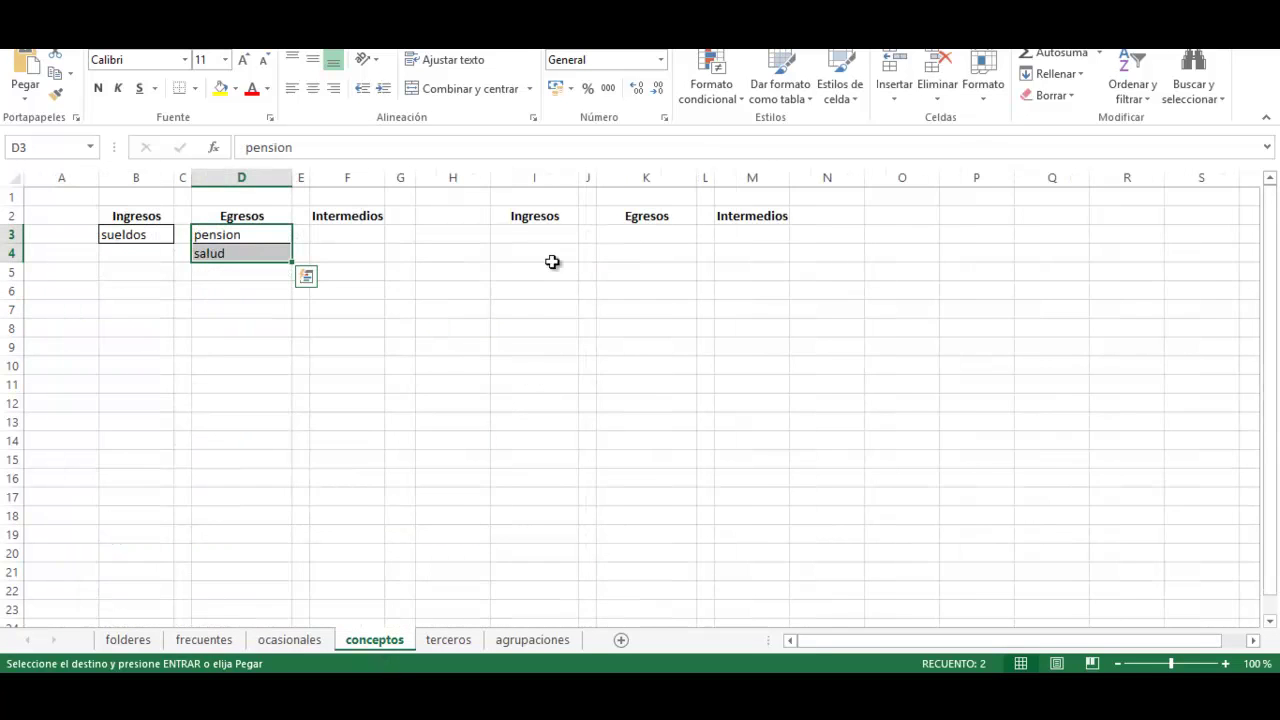
left_click(343, 234)
key("ctrl+v")
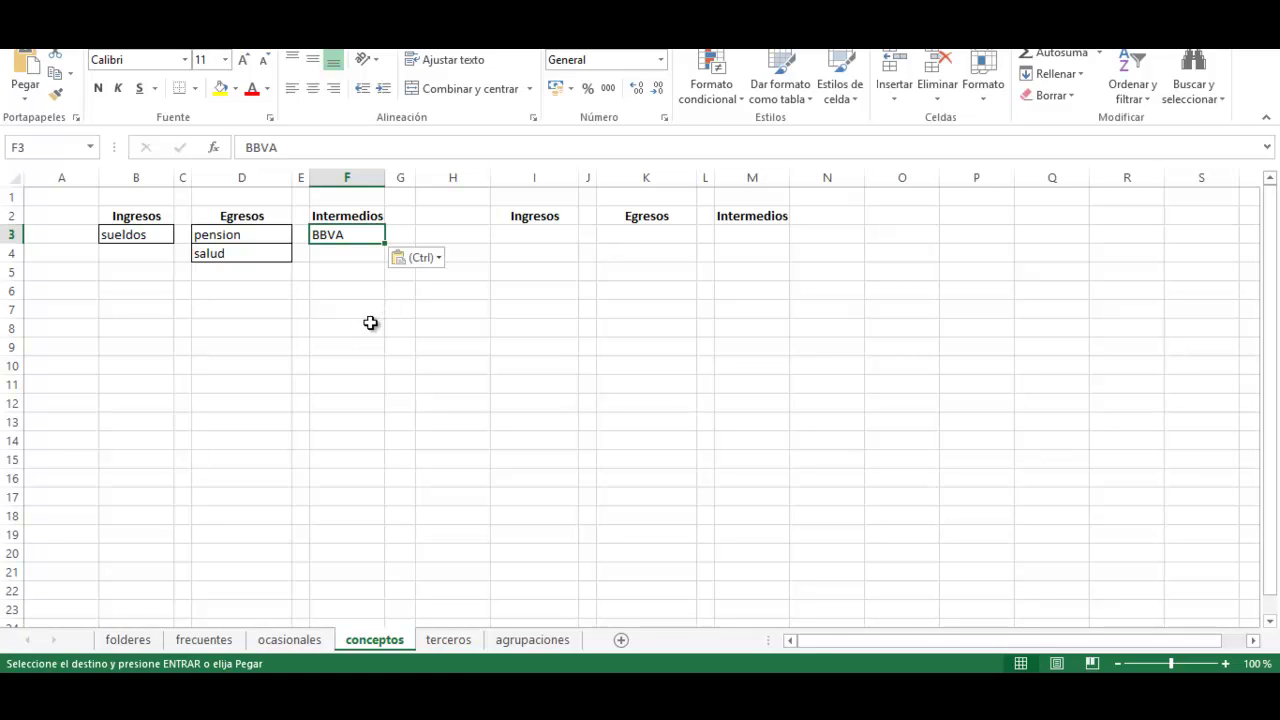
left_click(369, 323)
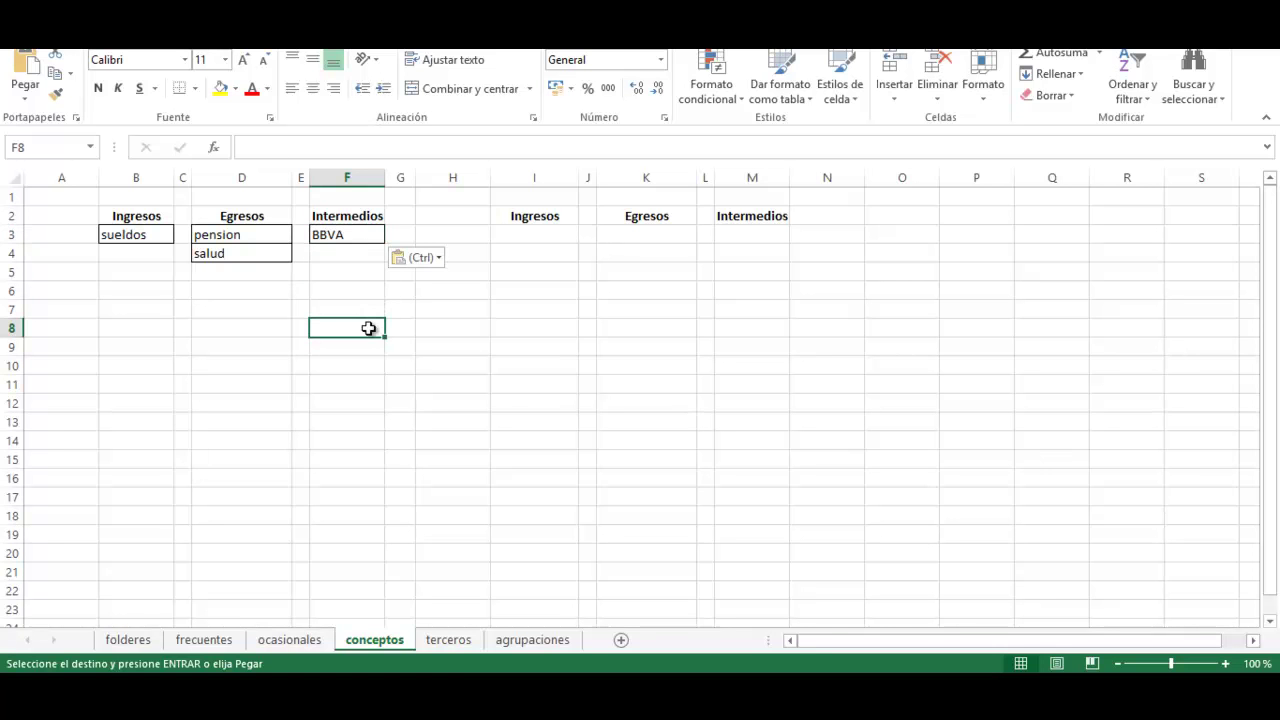
- Copy the Gastoscasa concepts from Arriendo to Cable e internet on frecuentes into the Egresos list on conceptos, starting at D5
left_click(221, 646)
scroll(200, 450, "down", 1)
left_click_drag(114, 350, 108, 534)
scroll(109, 403, "down", 1)
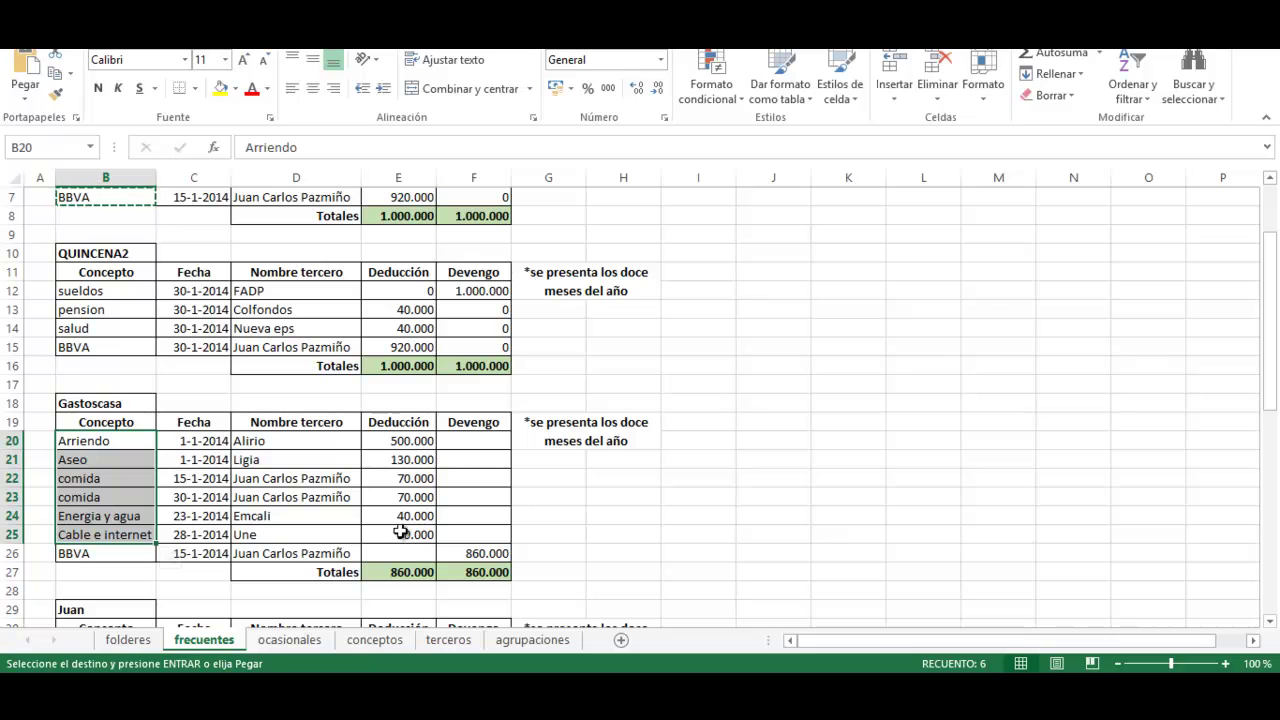
key("ctrl+c")
left_click(372, 640)
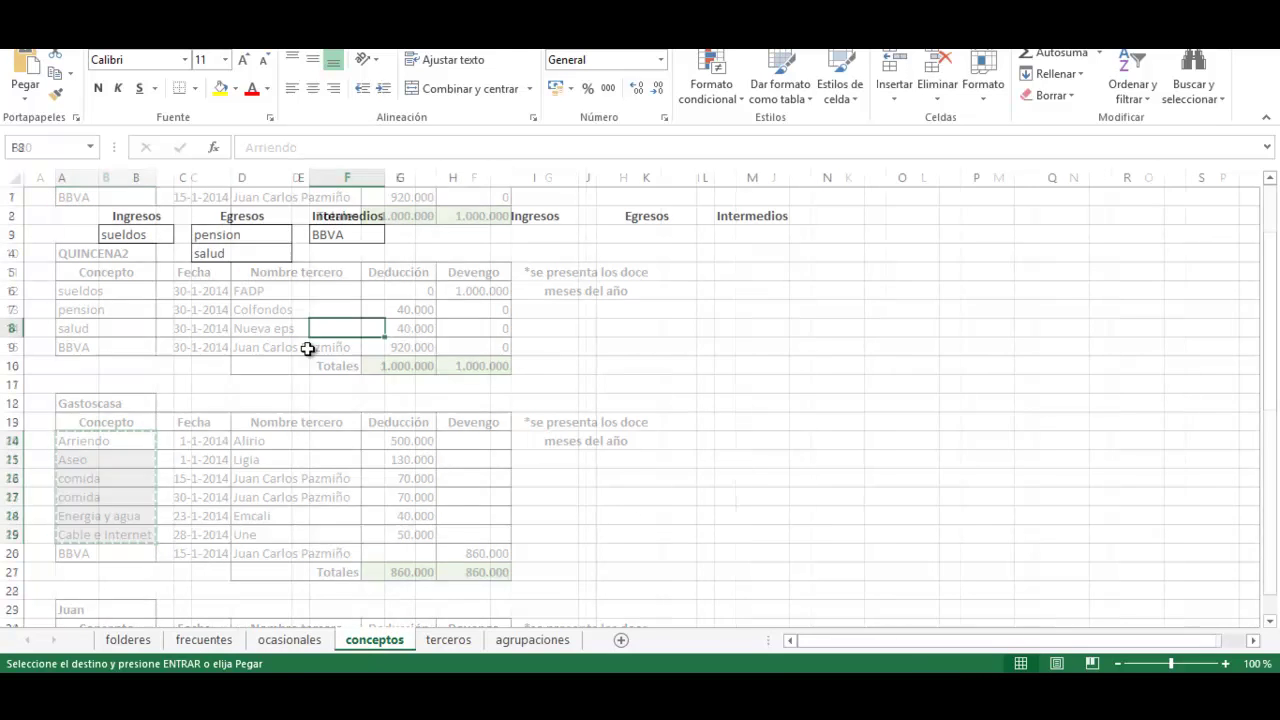
left_click(228, 273)
key("ctrl+v")
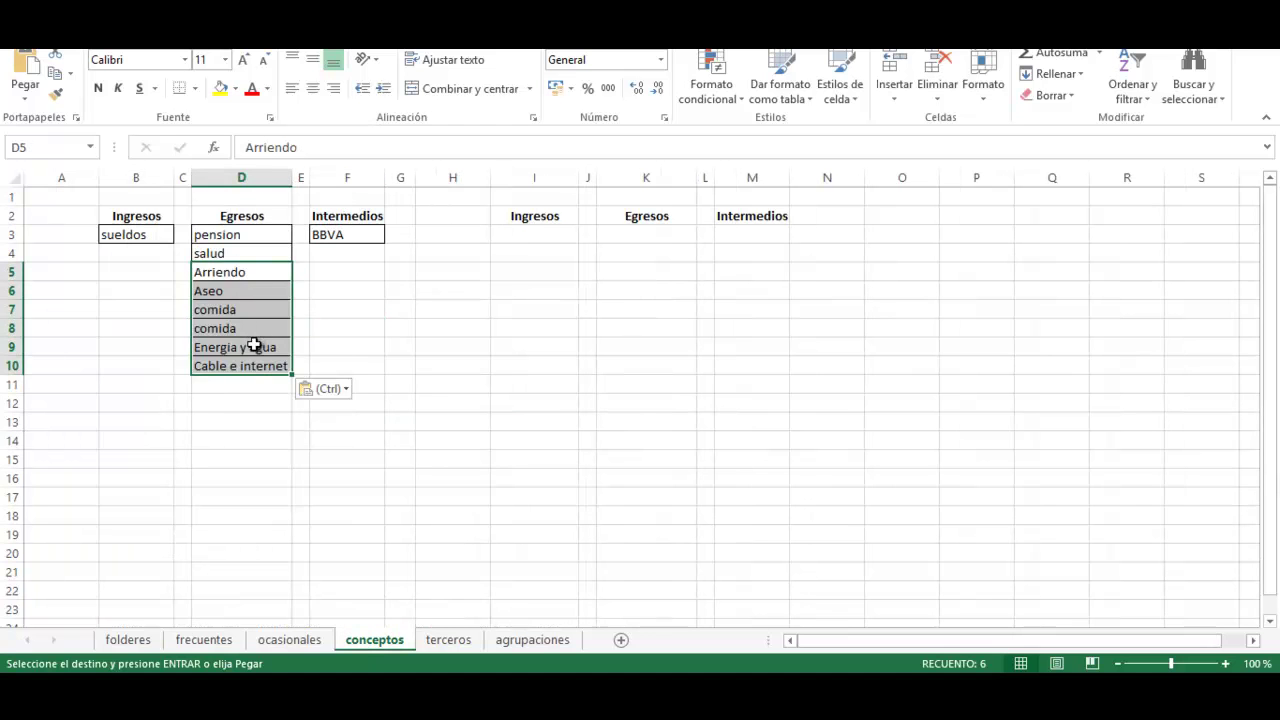
- Copy Mesada from B31 on the frecuentes sheet into D11 of the Egresos list on conceptos
left_click(218, 632)
scroll(171, 428, "down", 4)
left_click(112, 424)
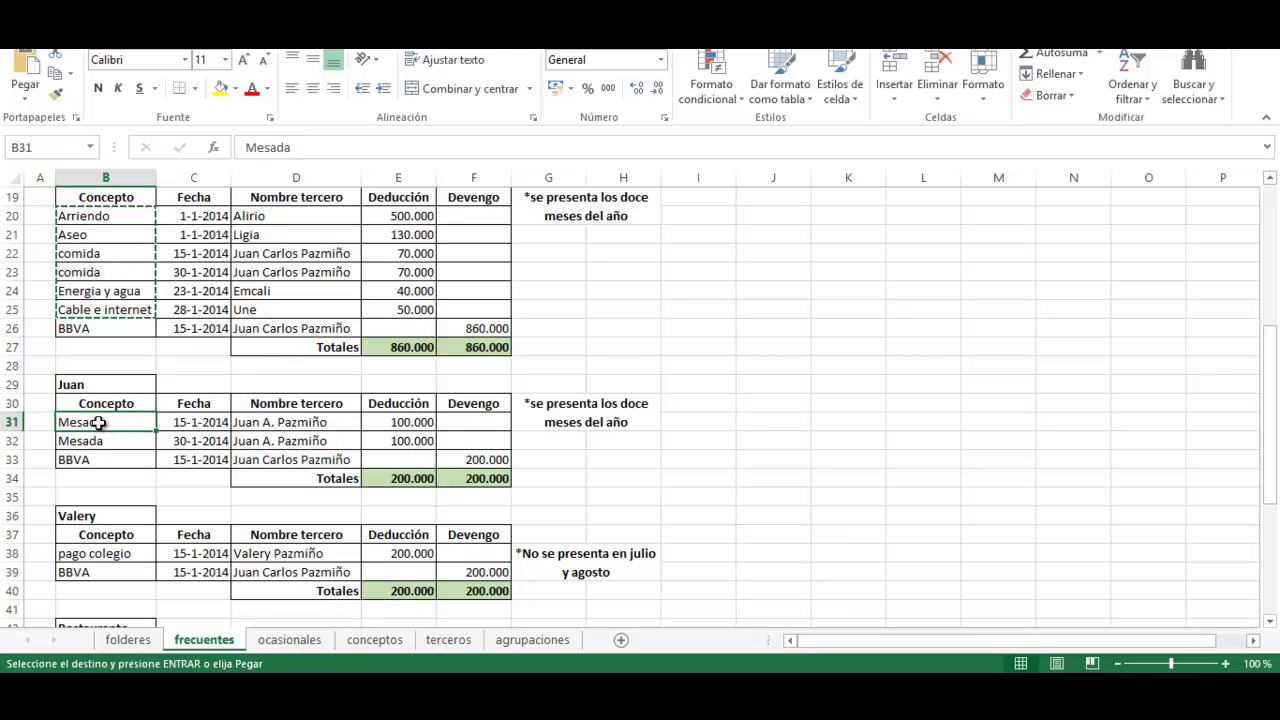
key("ctrl+c")
left_click(374, 640)
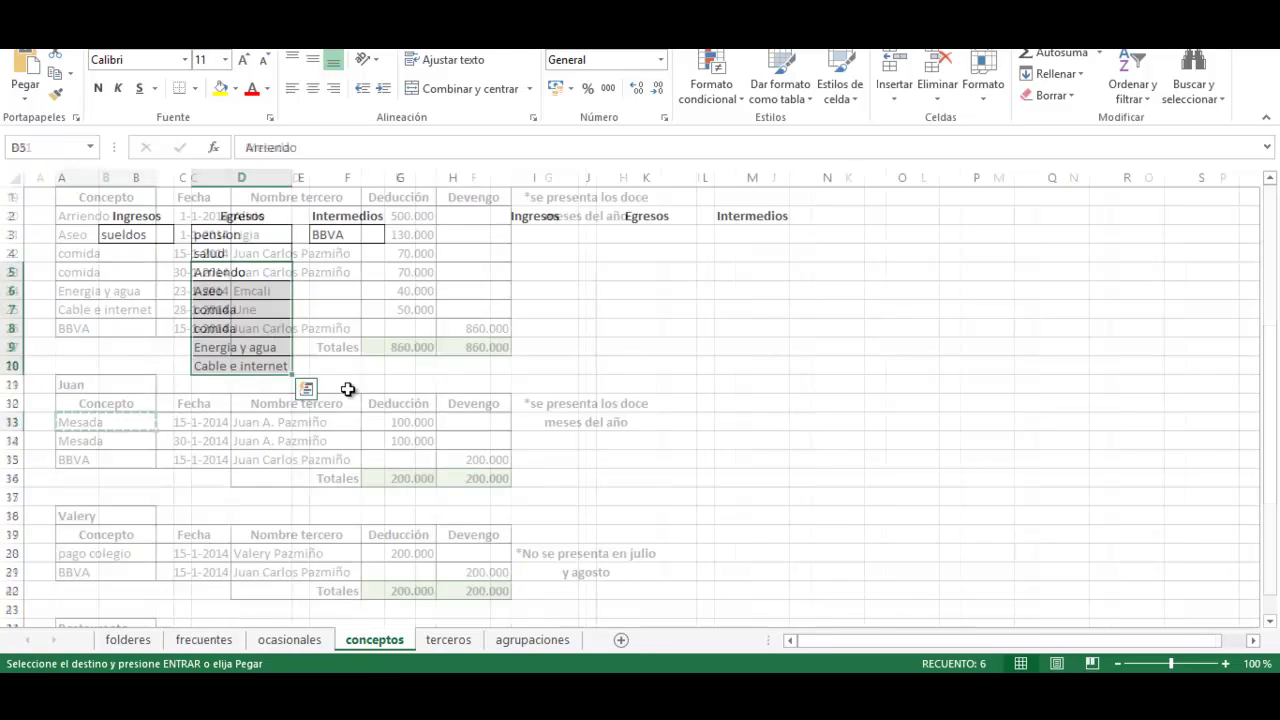
left_click_drag(263, 346, 236, 393)
left_click(238, 394)
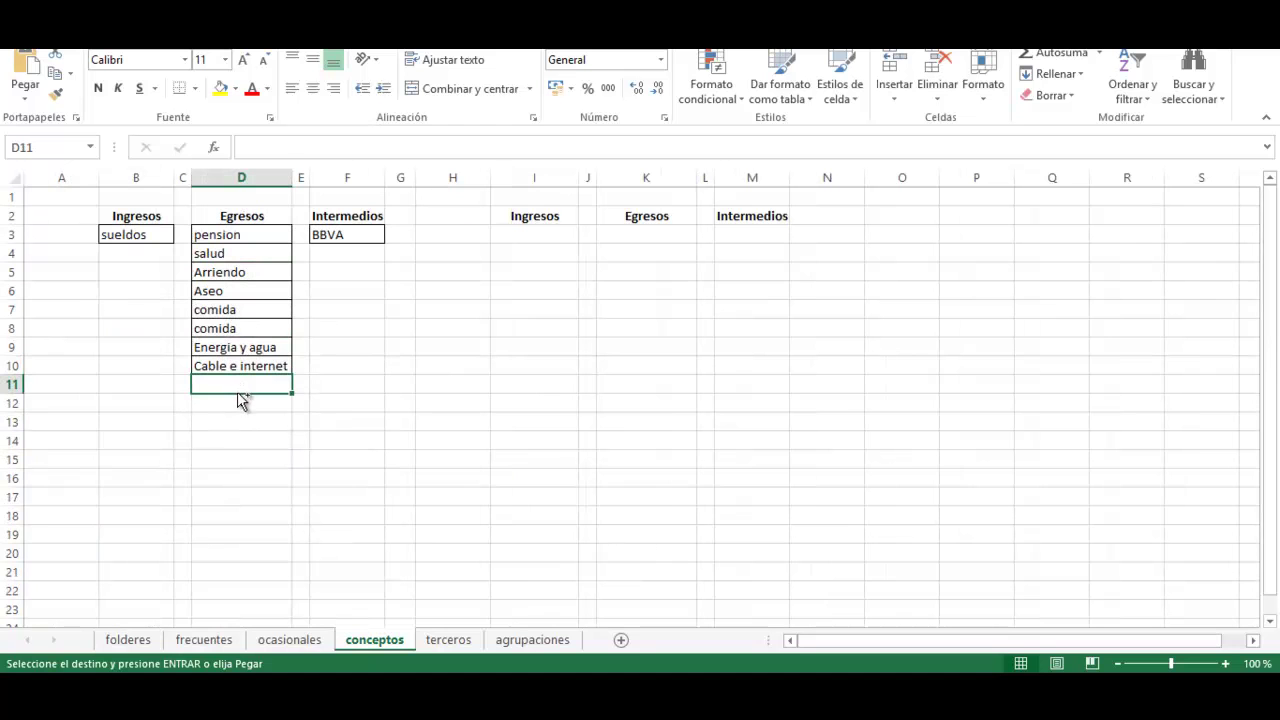
key("ctrl+v")
- Copy pago colegio from B38 on the frecuentes sheet into D12 of the Egresos list on conceptos
left_click(204, 640)
scroll(222, 480, "down", 4)
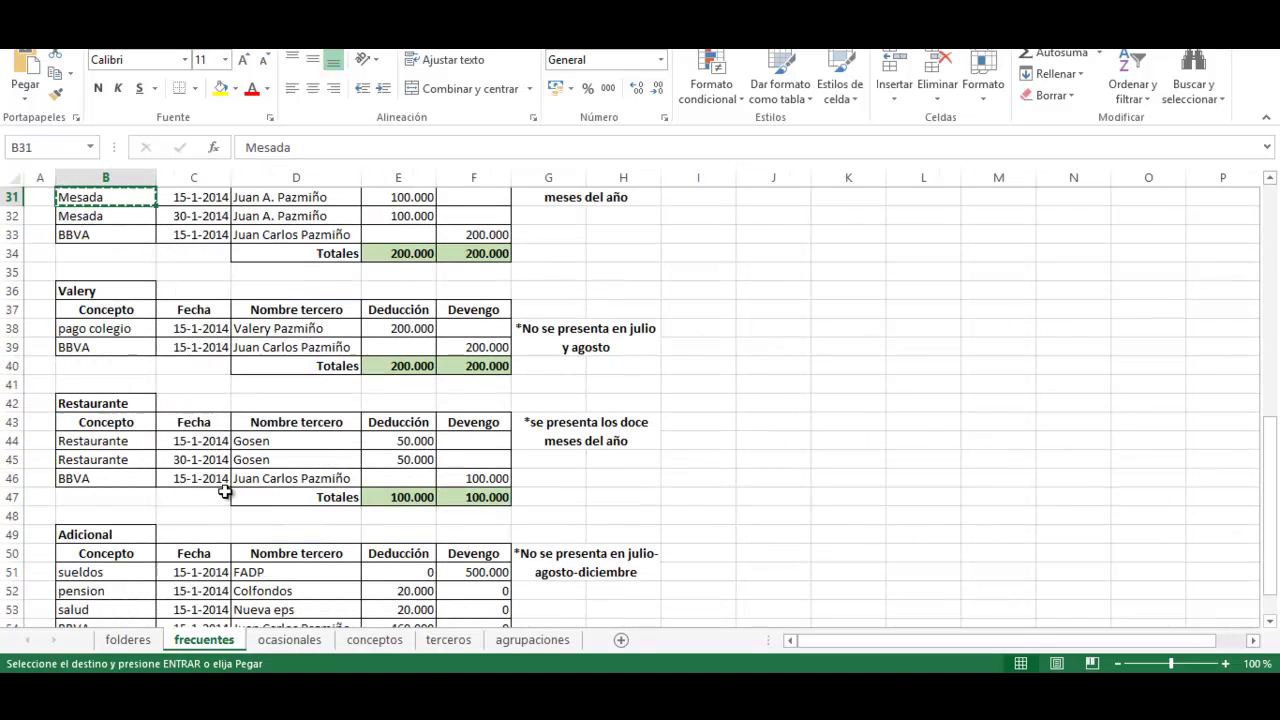
left_click(100, 330)
key("ctrl+c")
left_click(375, 640)
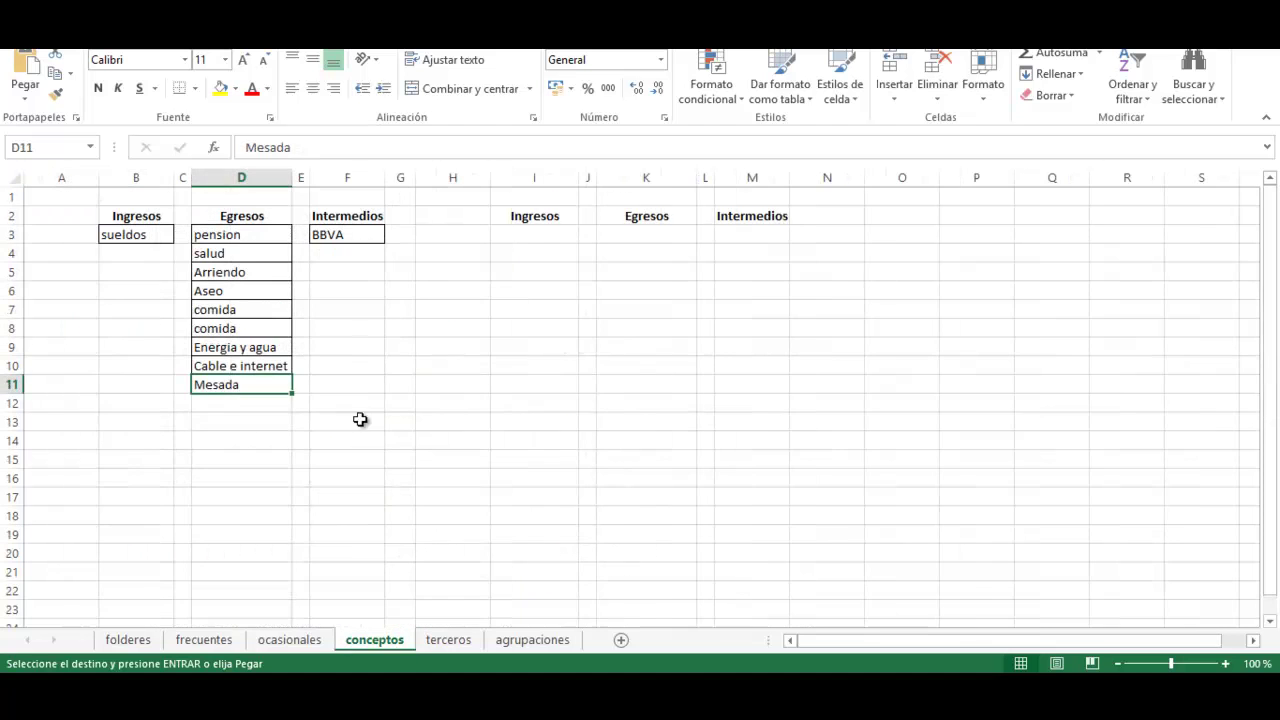
left_click(221, 402)
key("ctrl+v")
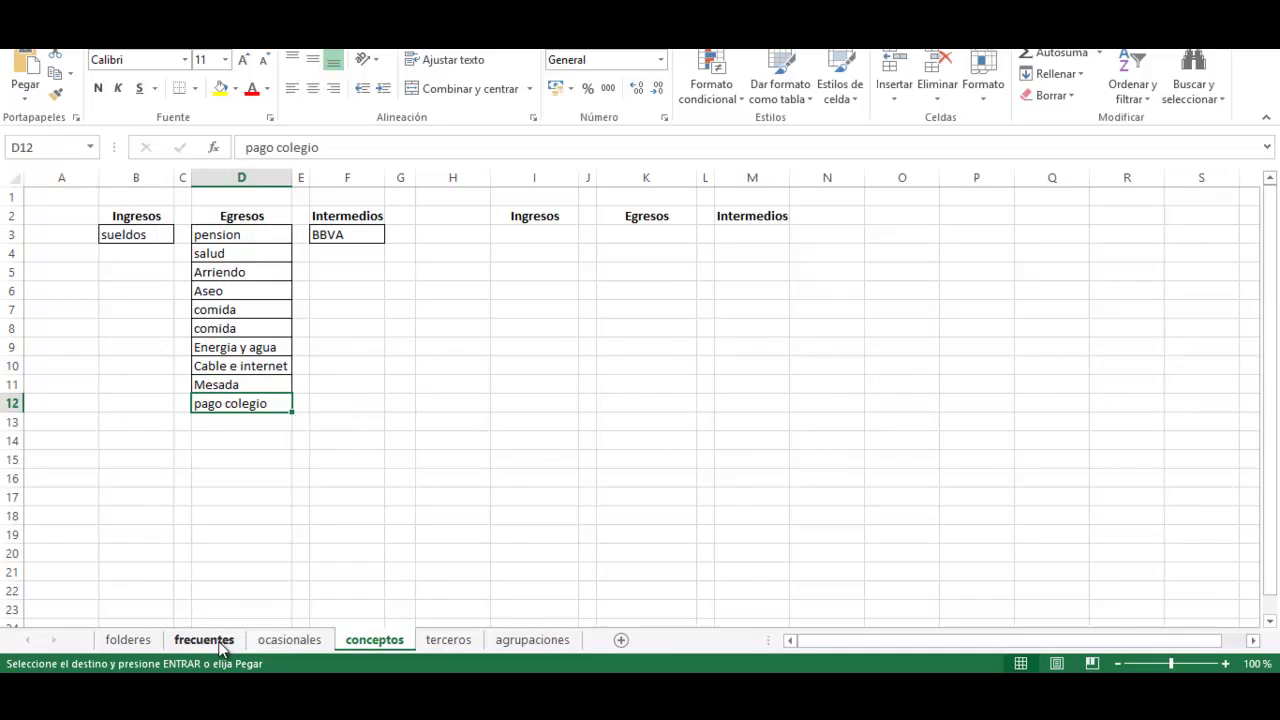
- Check the remaining frecuentes tables, and copy Prima from the ocasionales sheet into B4 under Ingresos on conceptos
left_click(204, 640)
scroll(136, 541, "down", 2)
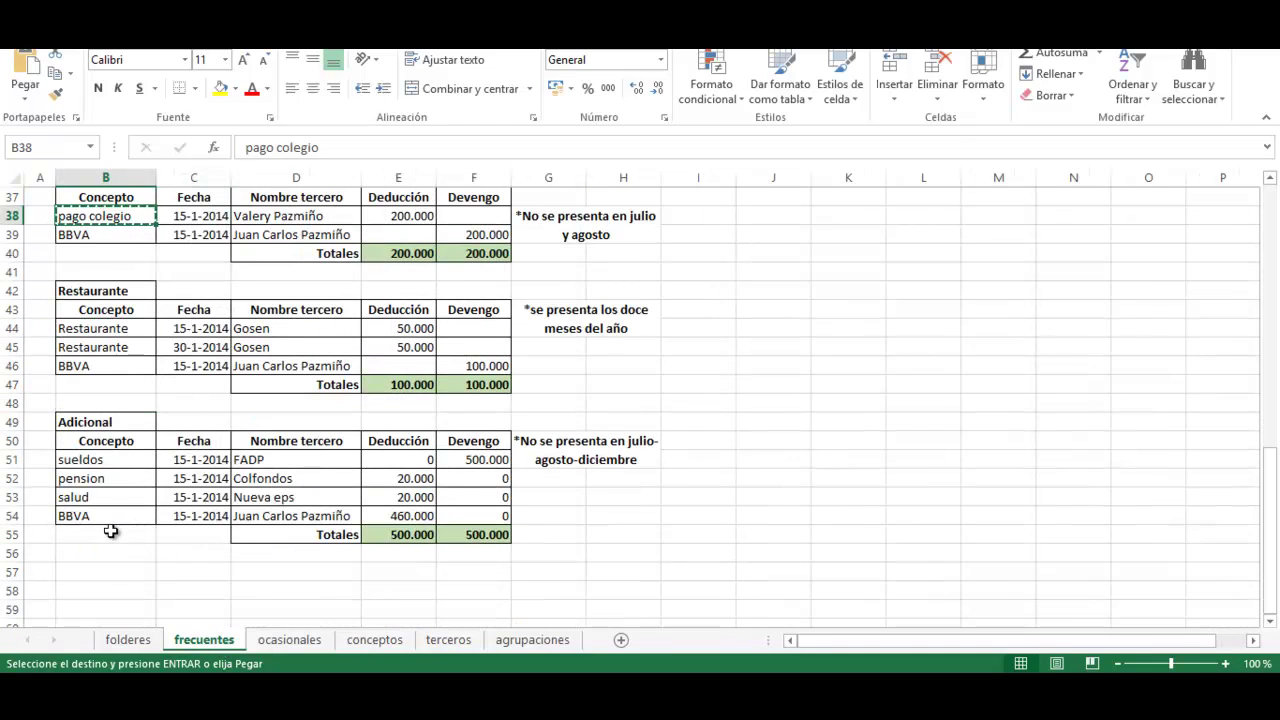
left_click(287, 641)
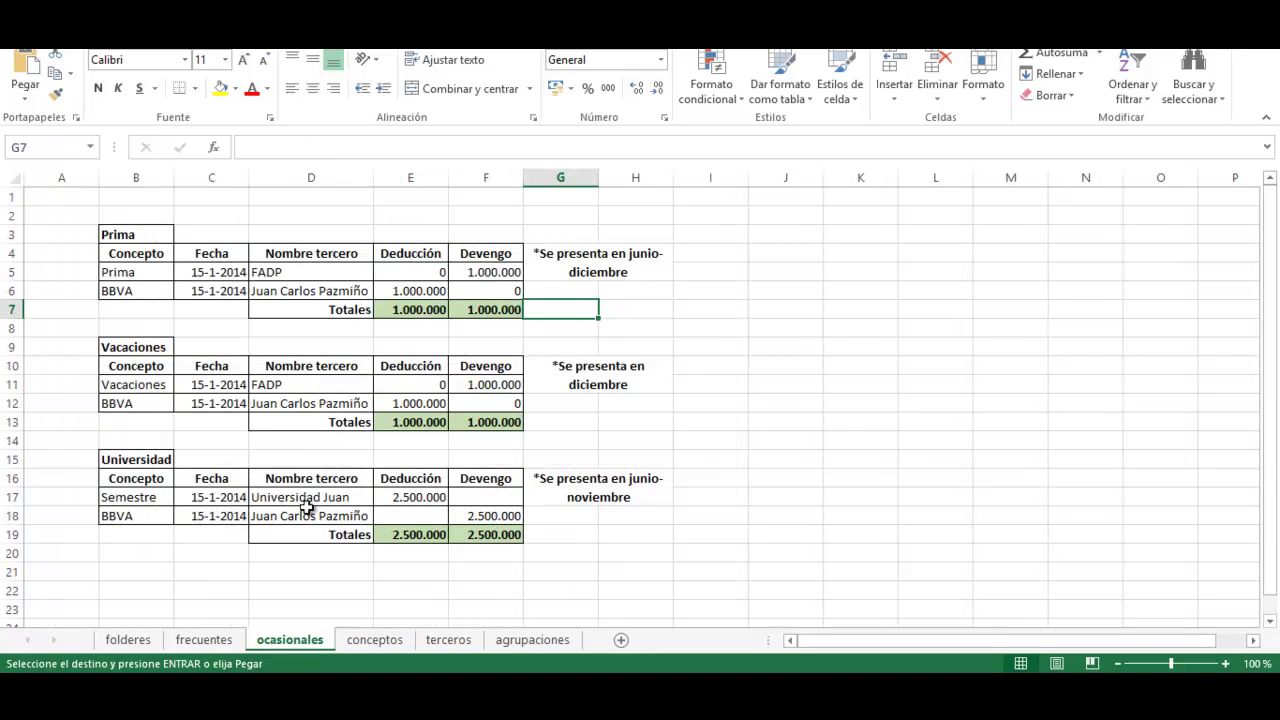
left_click(125, 275)
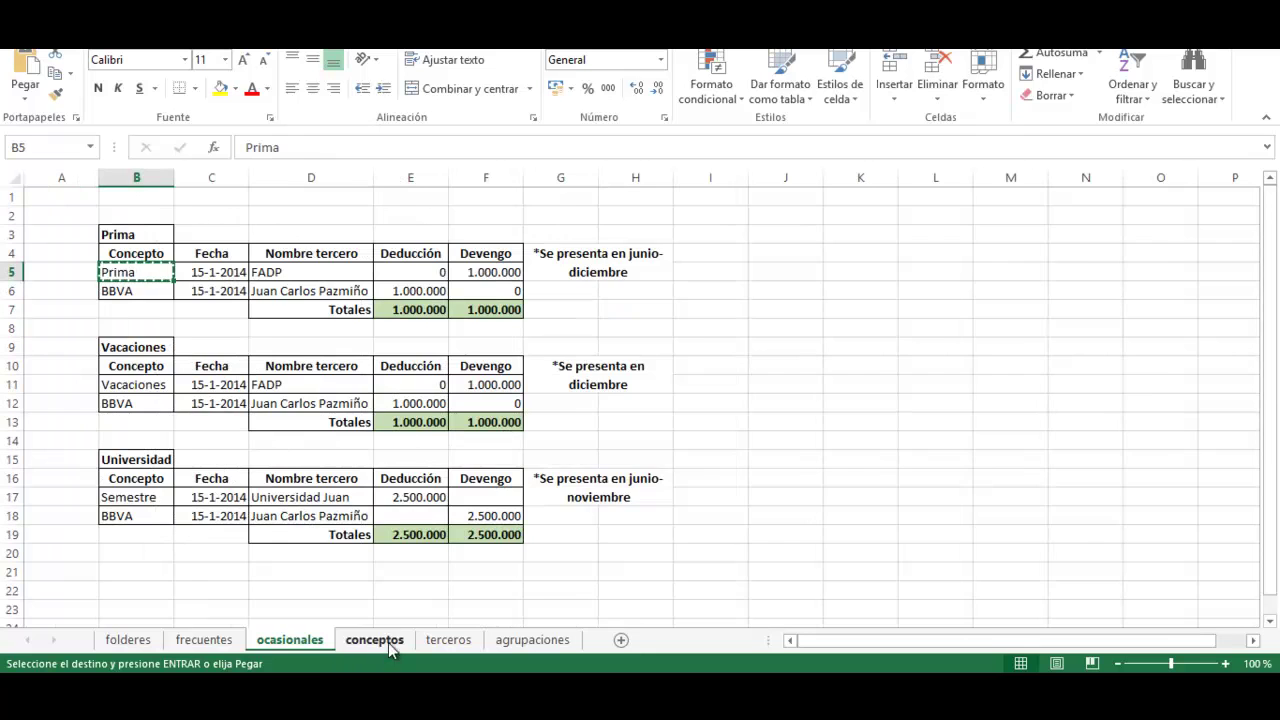
left_click(373, 640)
left_click(128, 256)
key("ctrl+v")
- Copy Vacaciones from B11 on the ocasionales sheet into B5 under Ingresos on conceptos
left_click(297, 640)
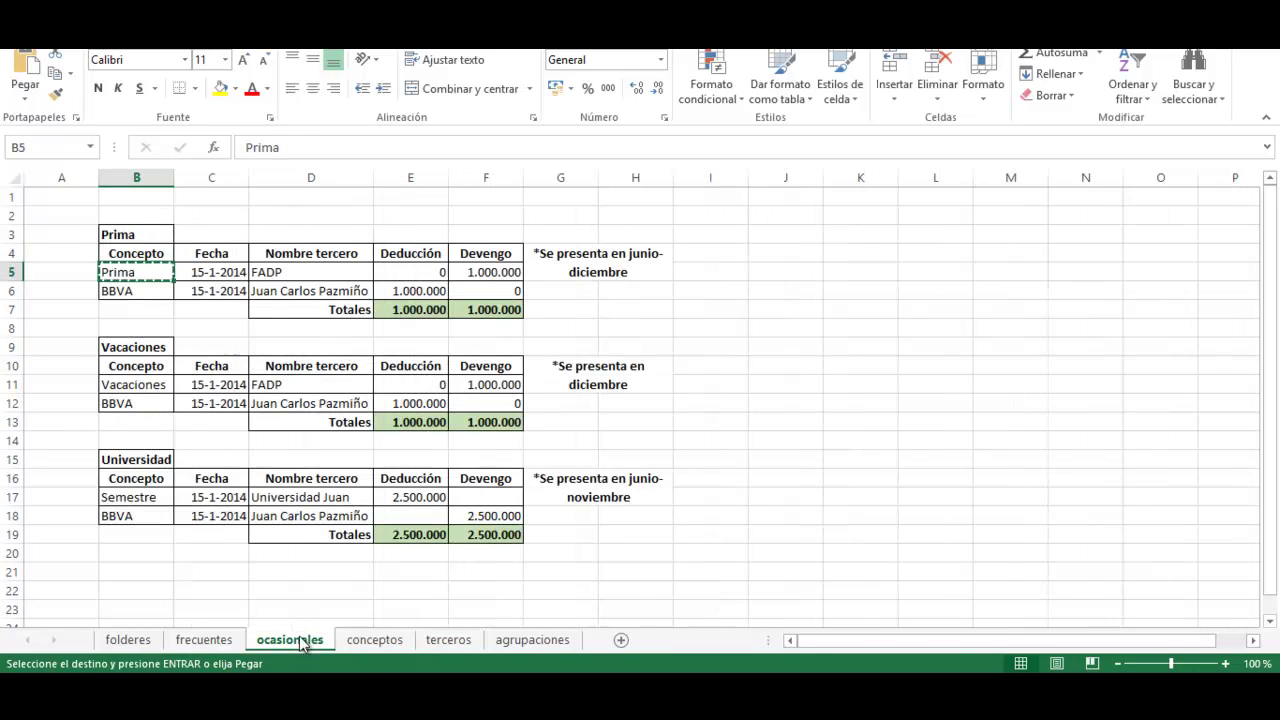
left_click(140, 387)
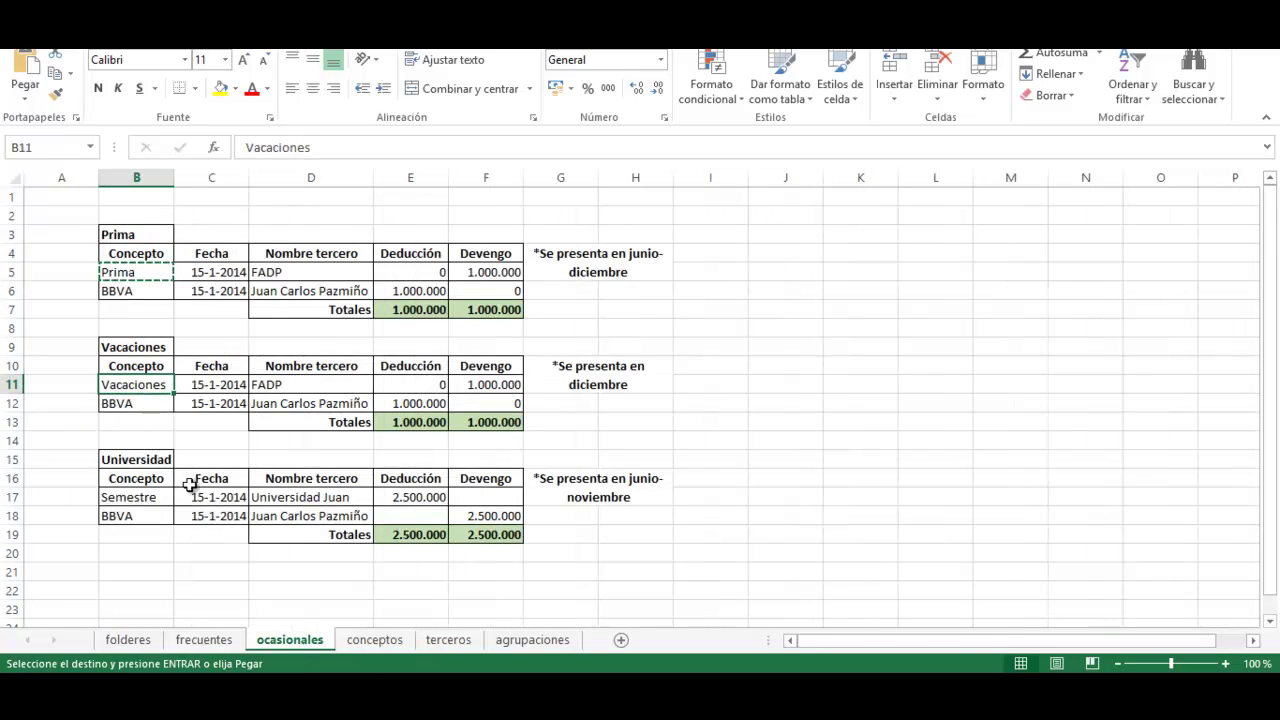
left_click(385, 642)
left_click(128, 273)
key("ctrl+v")
- Copy Semestre from the Universidad table on ocasionales into D13 of the Egresos list on conceptos
left_click(295, 641)
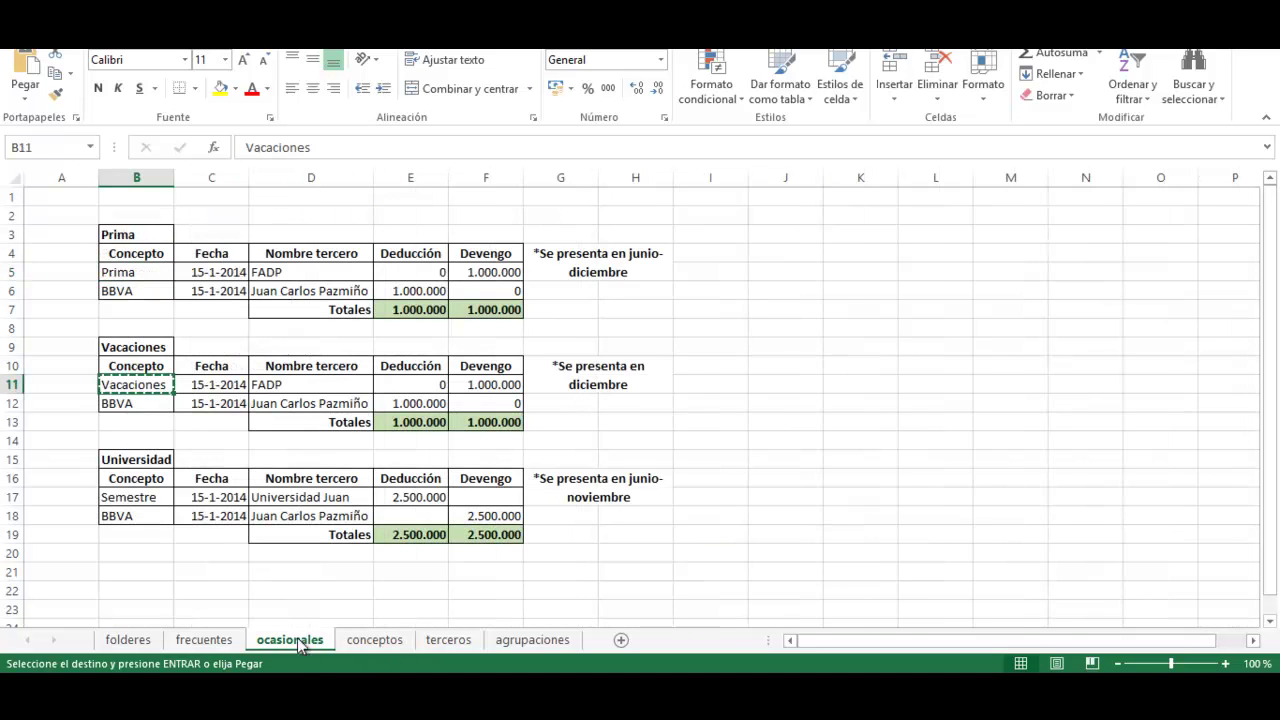
left_click(146, 499)
key("ctrl+c")
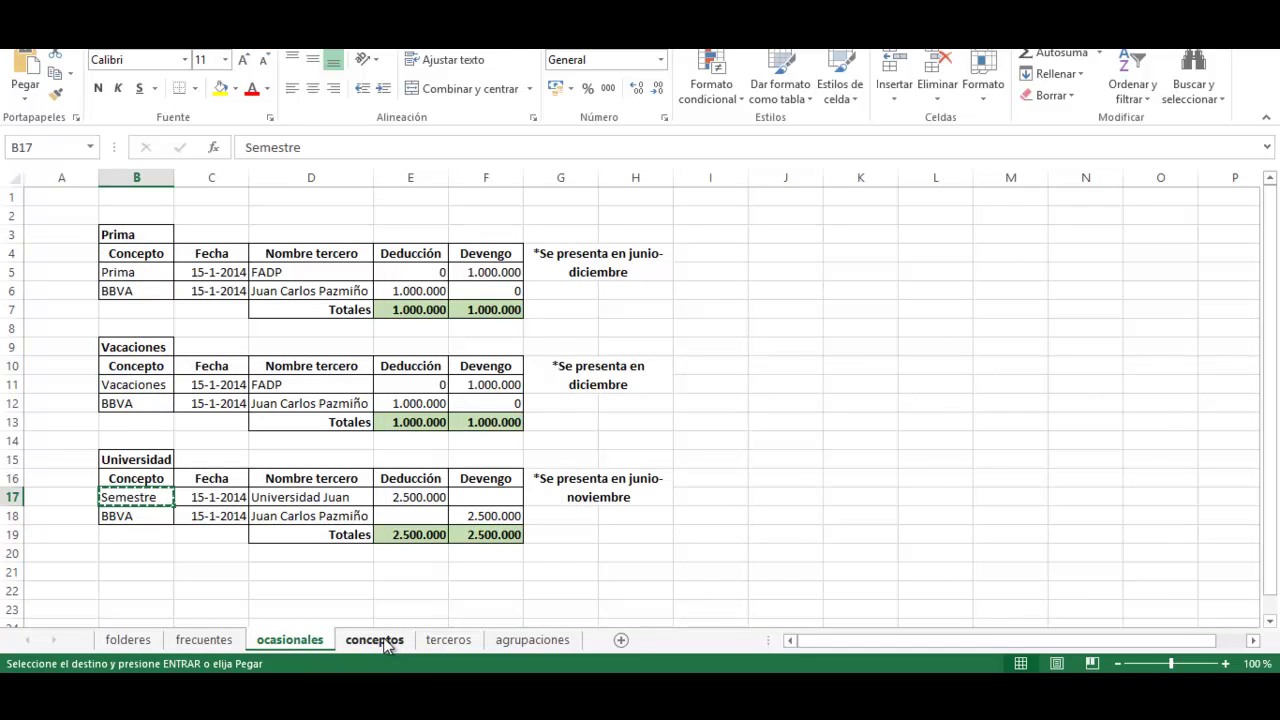
left_click(375, 641)
left_click(232, 420)
key("ctrl+v")
left_click(538, 457)
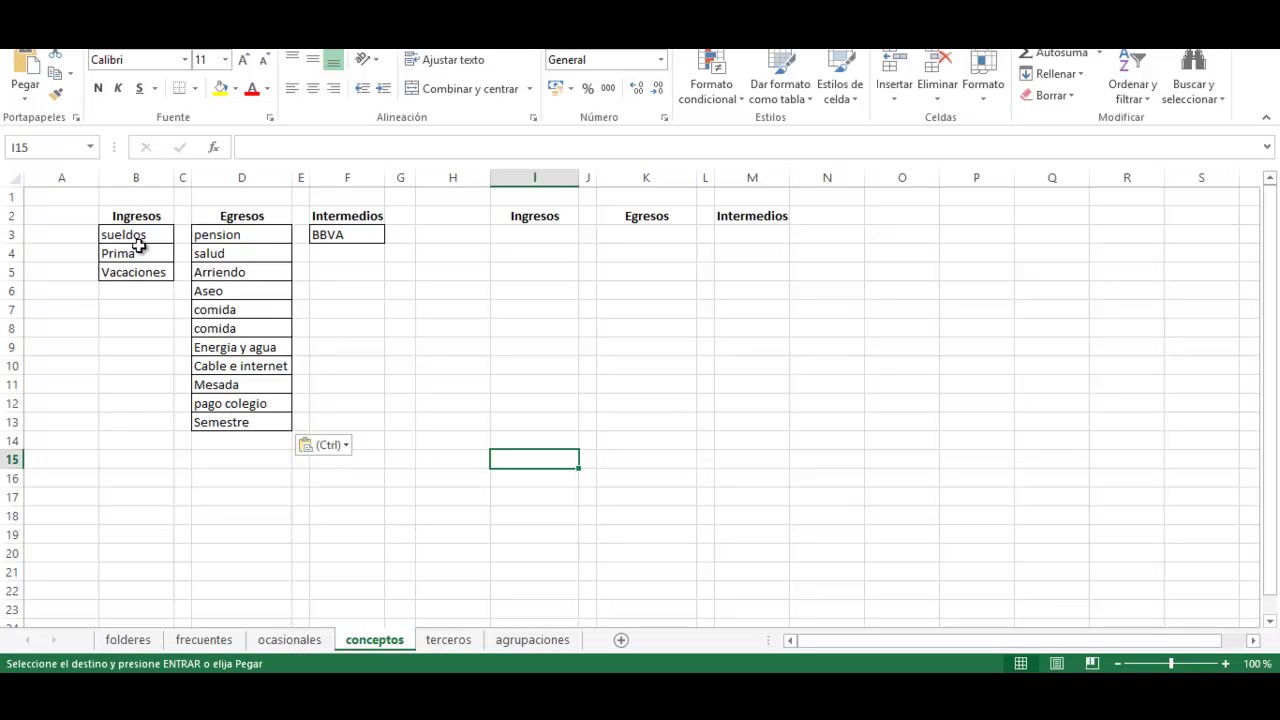
- Copy the Ingresos entries B3:B5 into the second Ingresos column on conceptos, starting at I3
left_click_drag(134, 234, 134, 277)
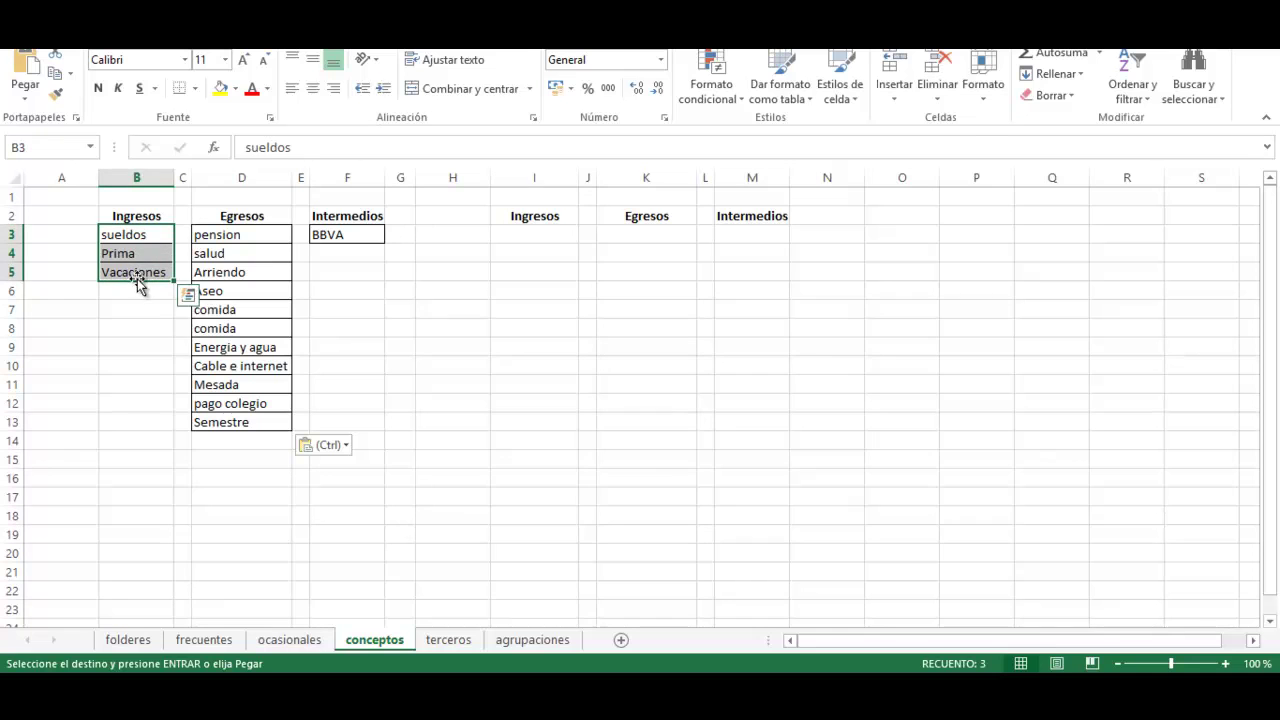
key("ctrl+c")
left_click(522, 238)
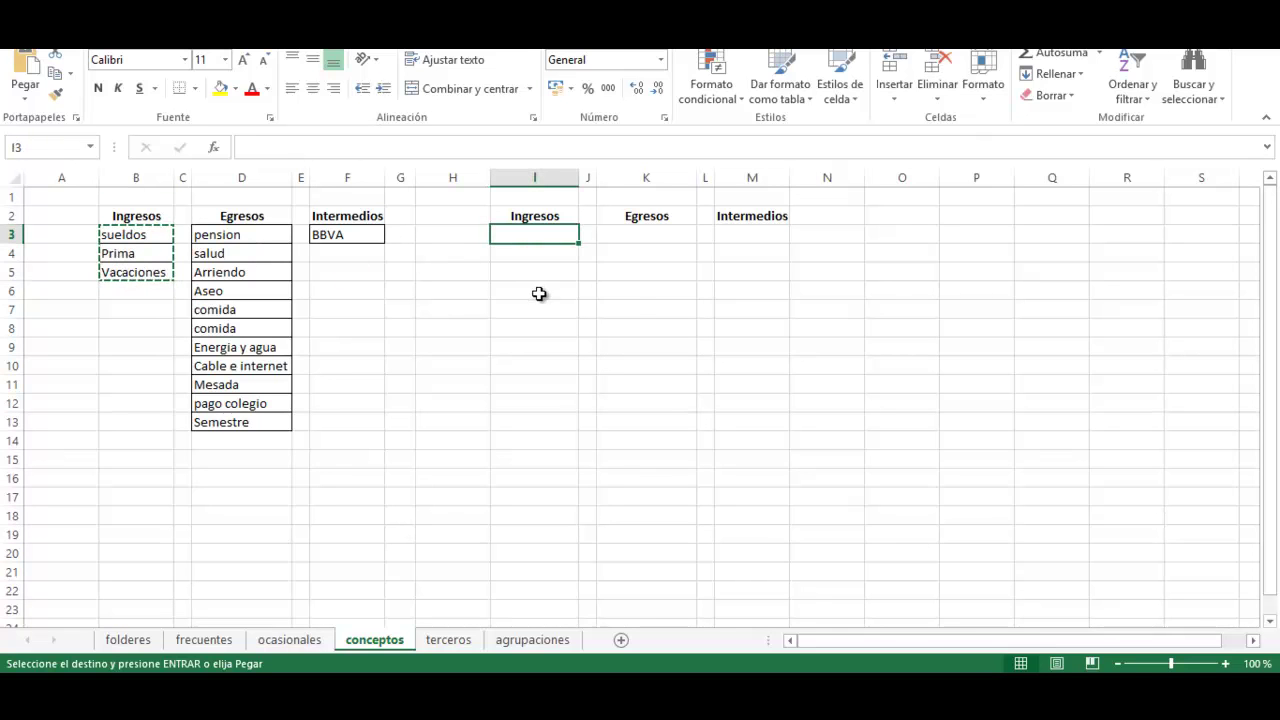
key("ctrl+v")
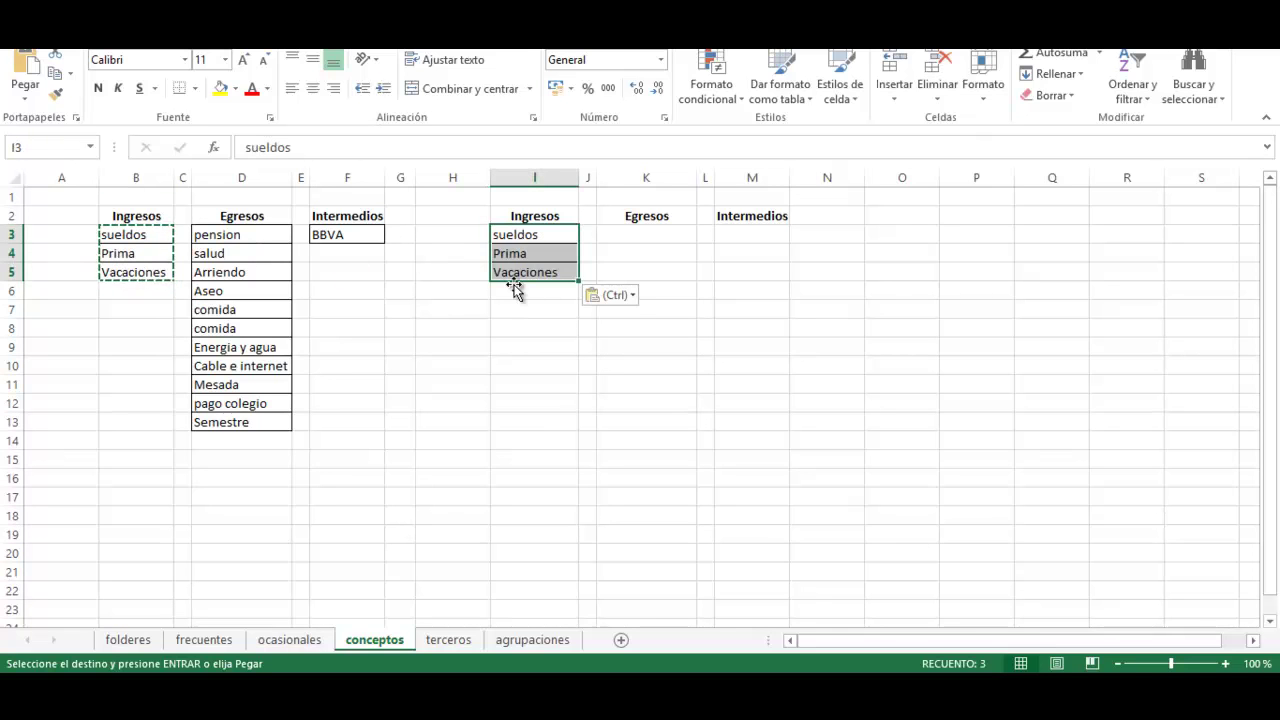
- Check Sueldos, Primas and Vacaciones under Laborales on agrupaciones, and fill the second Ingresos list I3:I5 on conceptos with light blue
left_click(530, 640)
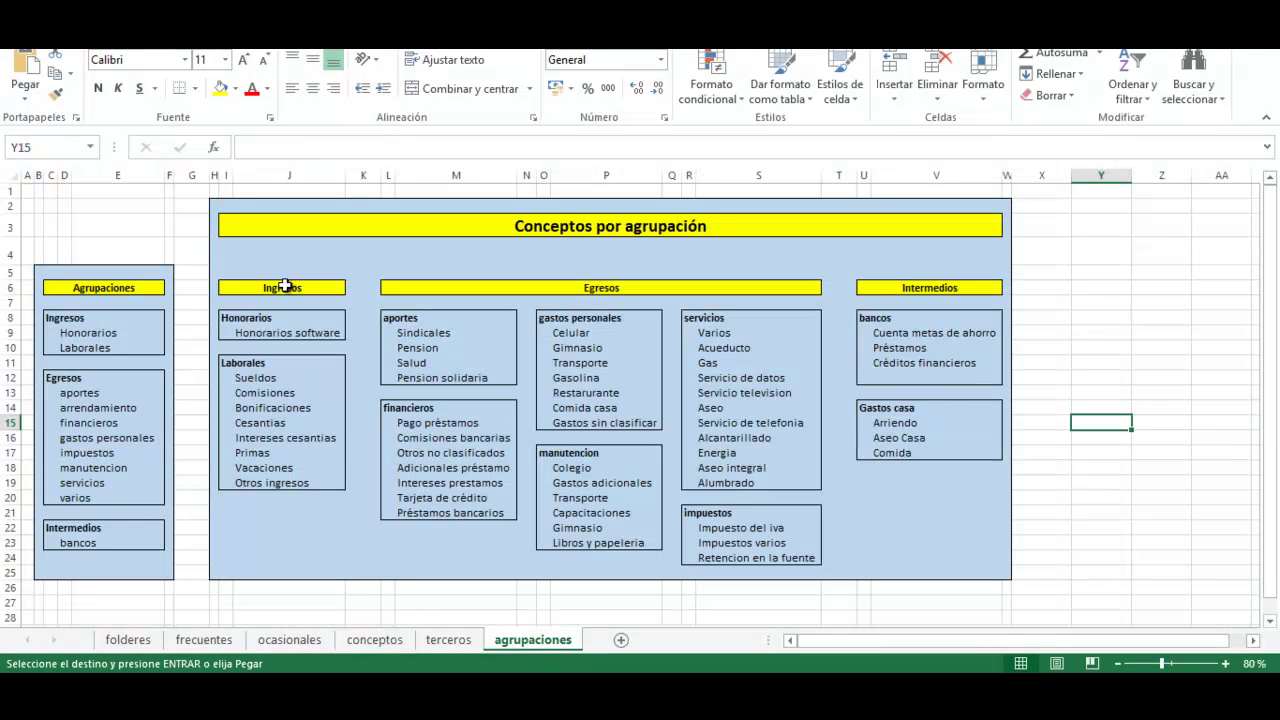
left_click(256, 378)
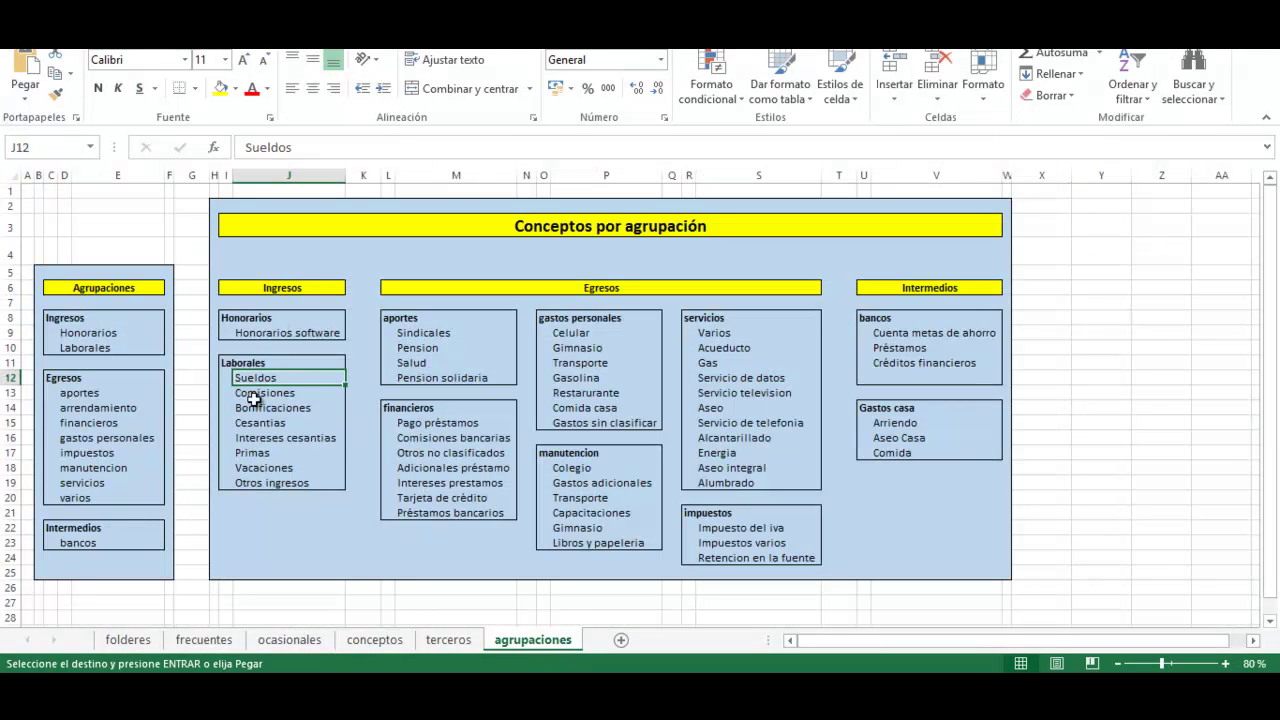
left_click(249, 452)
left_click(247, 469)
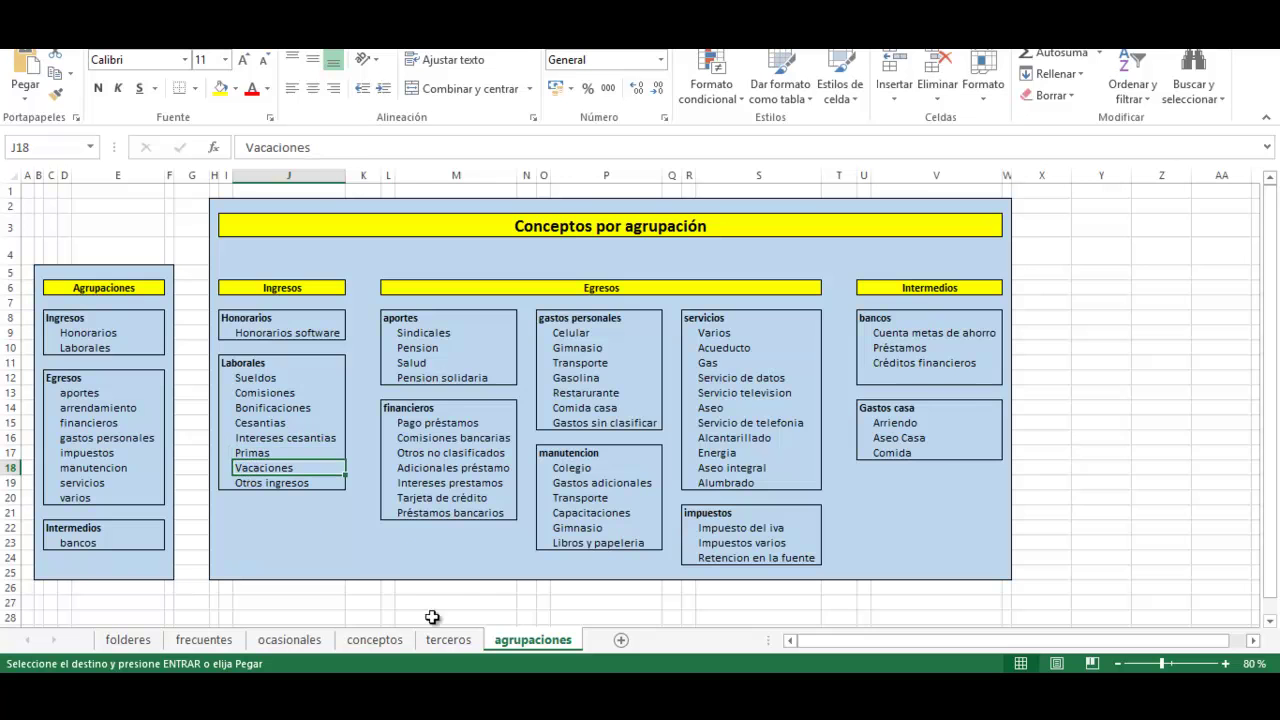
left_click(388, 641)
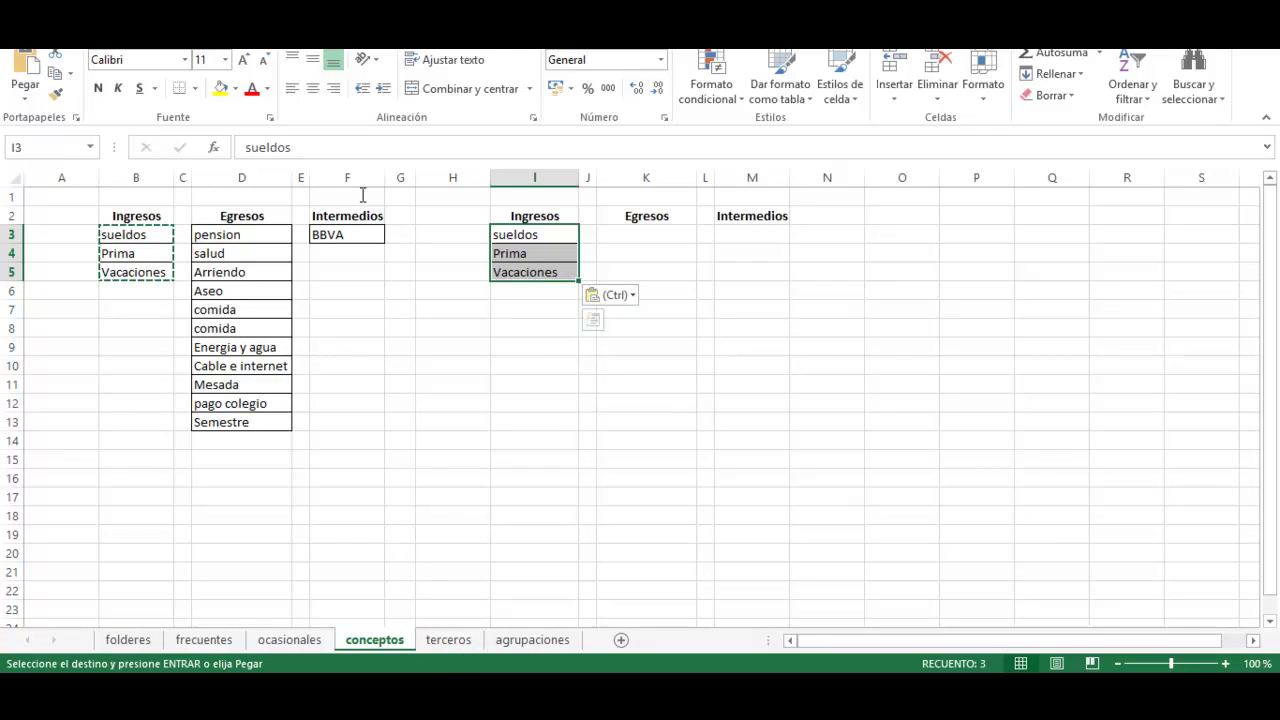
left_click(237, 89)
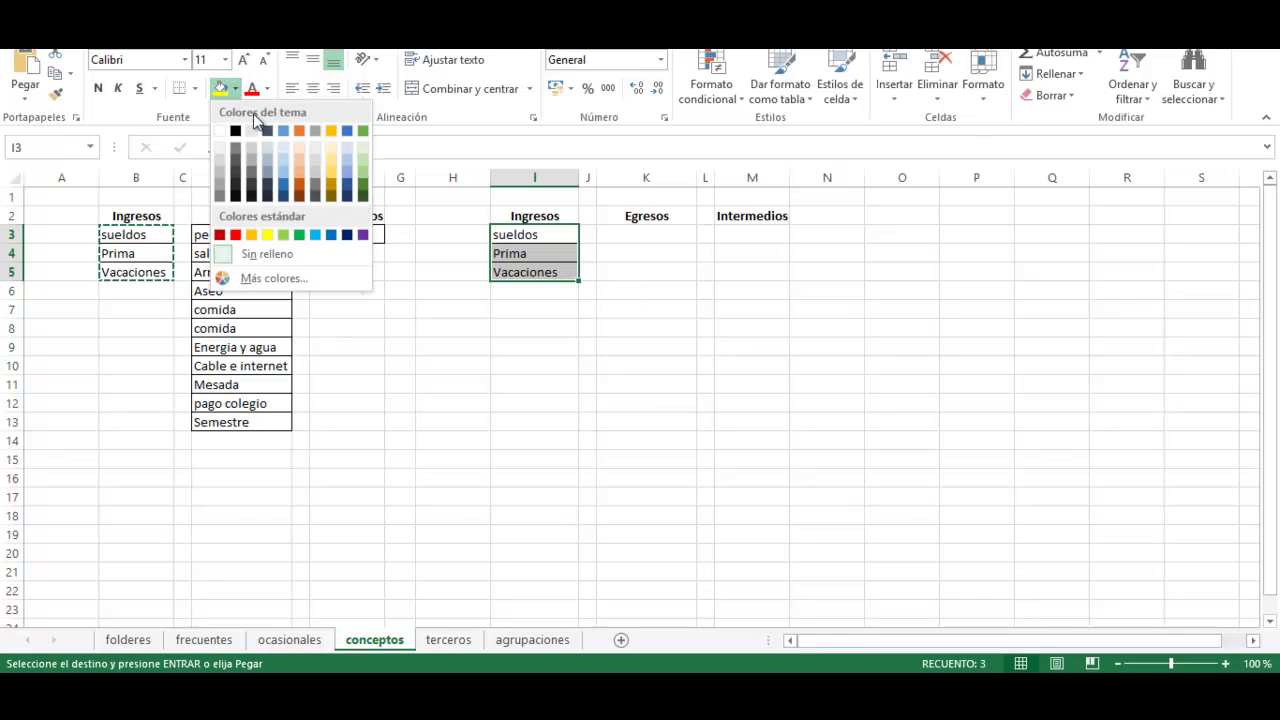
left_click(287, 175)
left_click(486, 398)
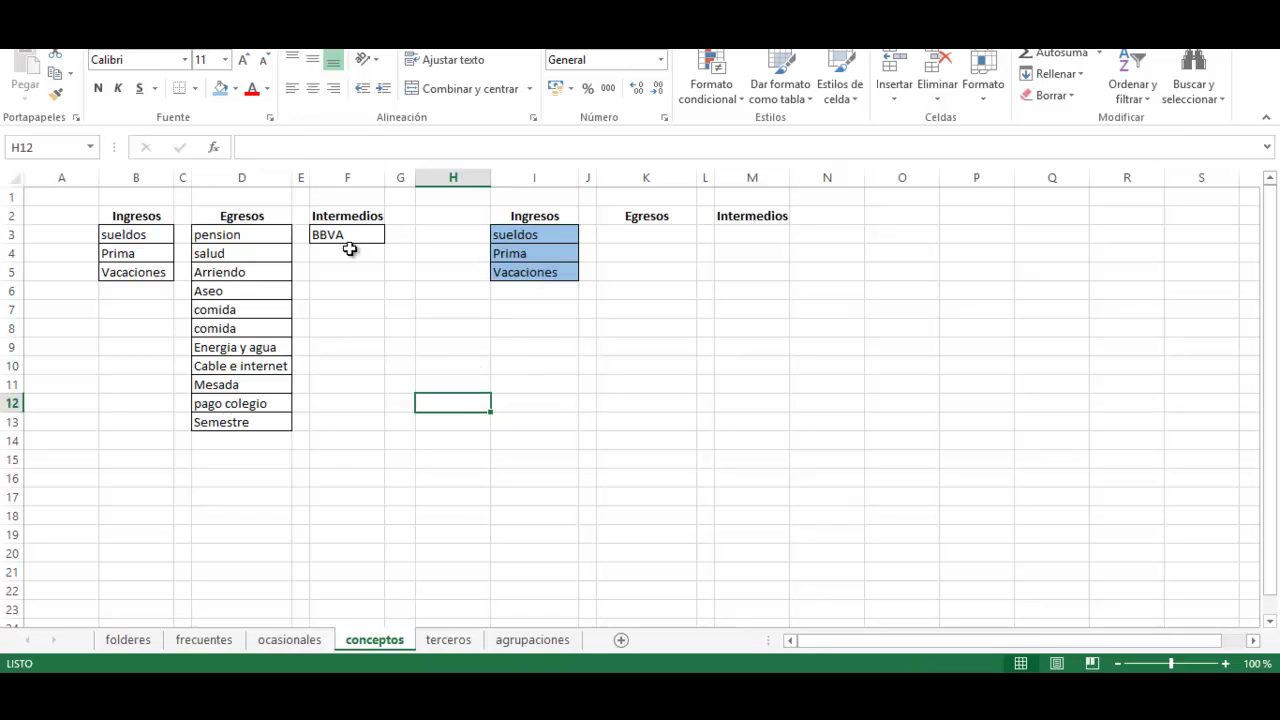
- Copy the Egresos entries D3:D13 into the second Egresos column on conceptos, starting at K3
left_click_drag(255, 235, 244, 436)
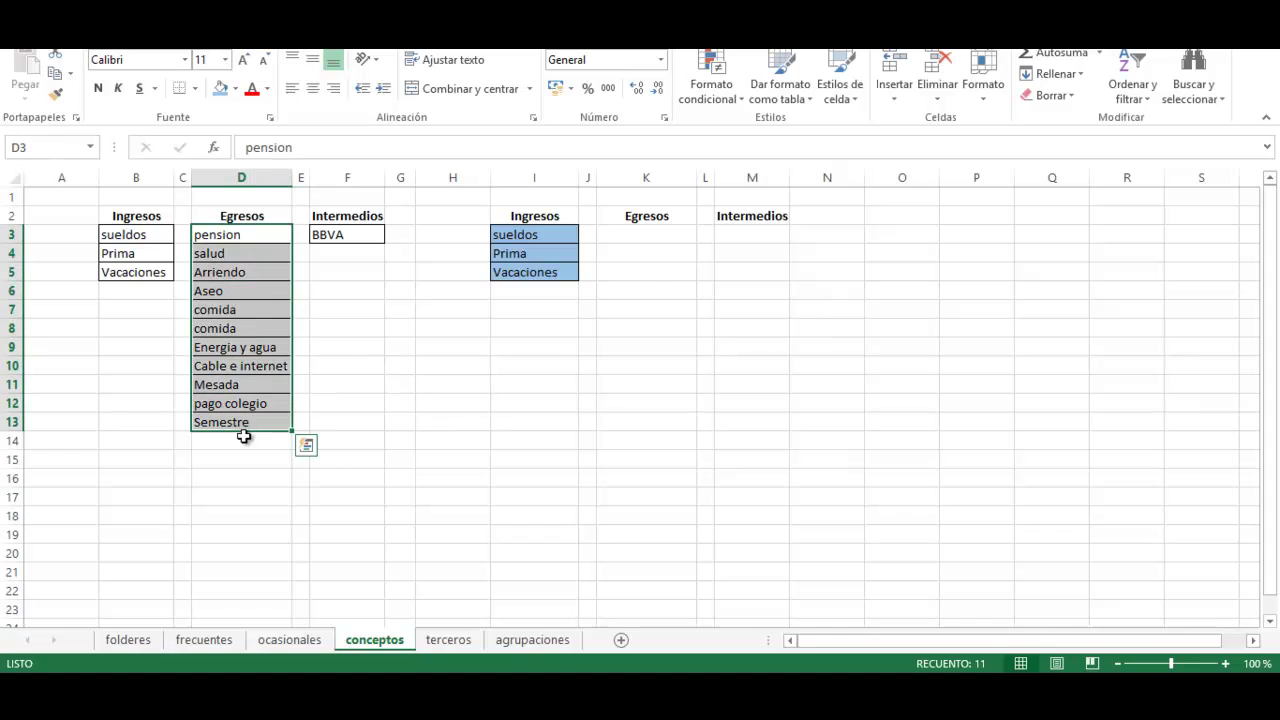
key("ctrl+c")
left_click(648, 236)
key("ctrl+v")
left_click(545, 458)
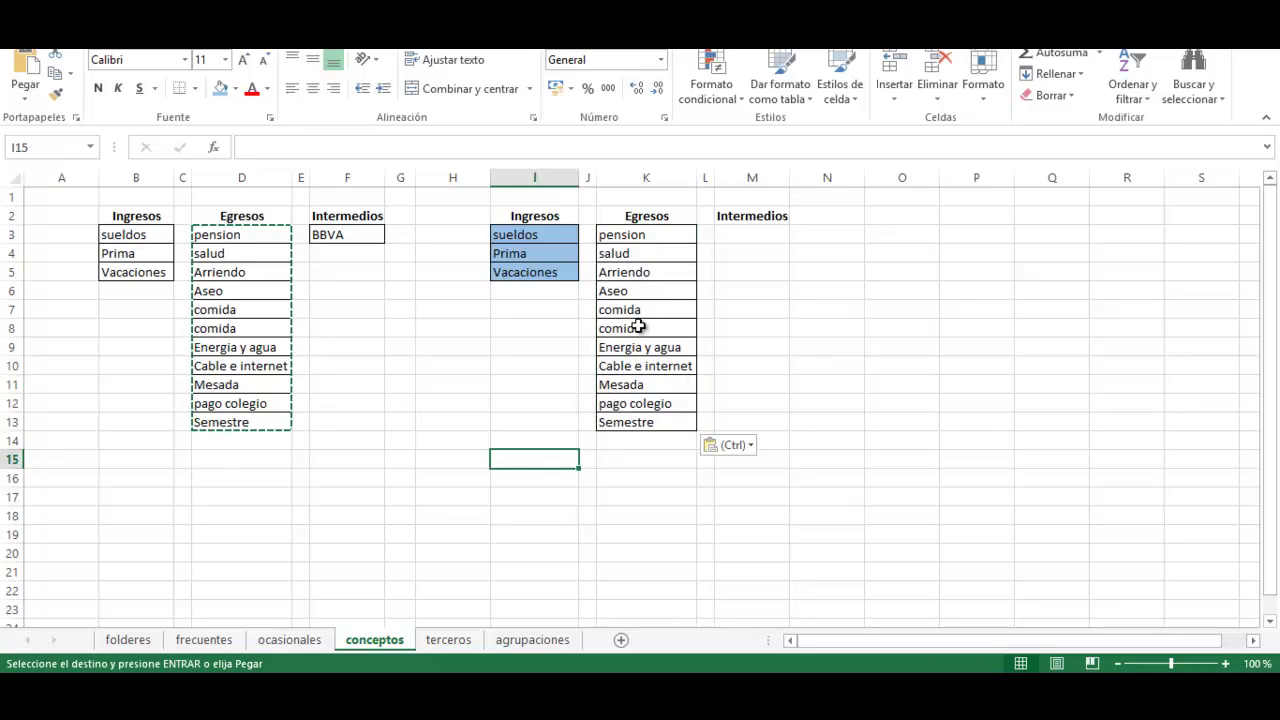
- Move the duplicate comida from K8 to K20 and shift the entries below it up one row to close the gap
left_click(638, 326)
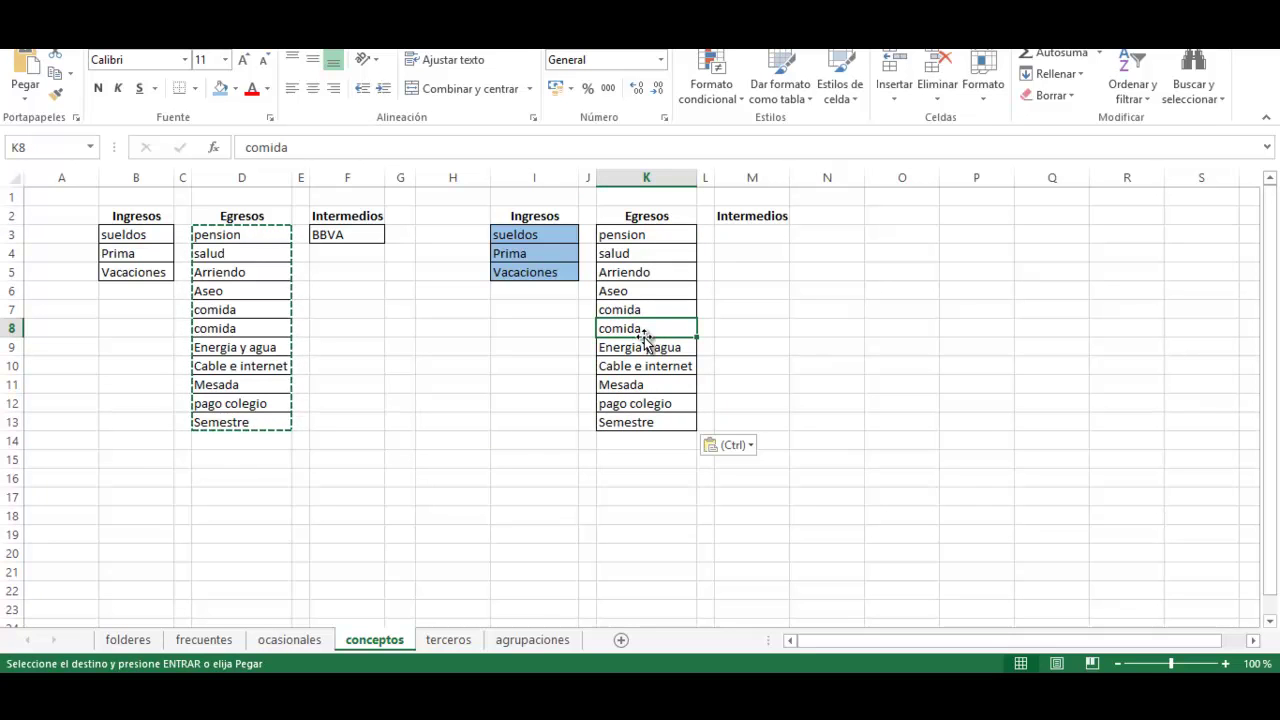
left_click_drag(646, 331, 655, 560)
left_click_drag(638, 345, 646, 423)
left_click_drag(634, 340, 636, 327)
left_click(651, 457)
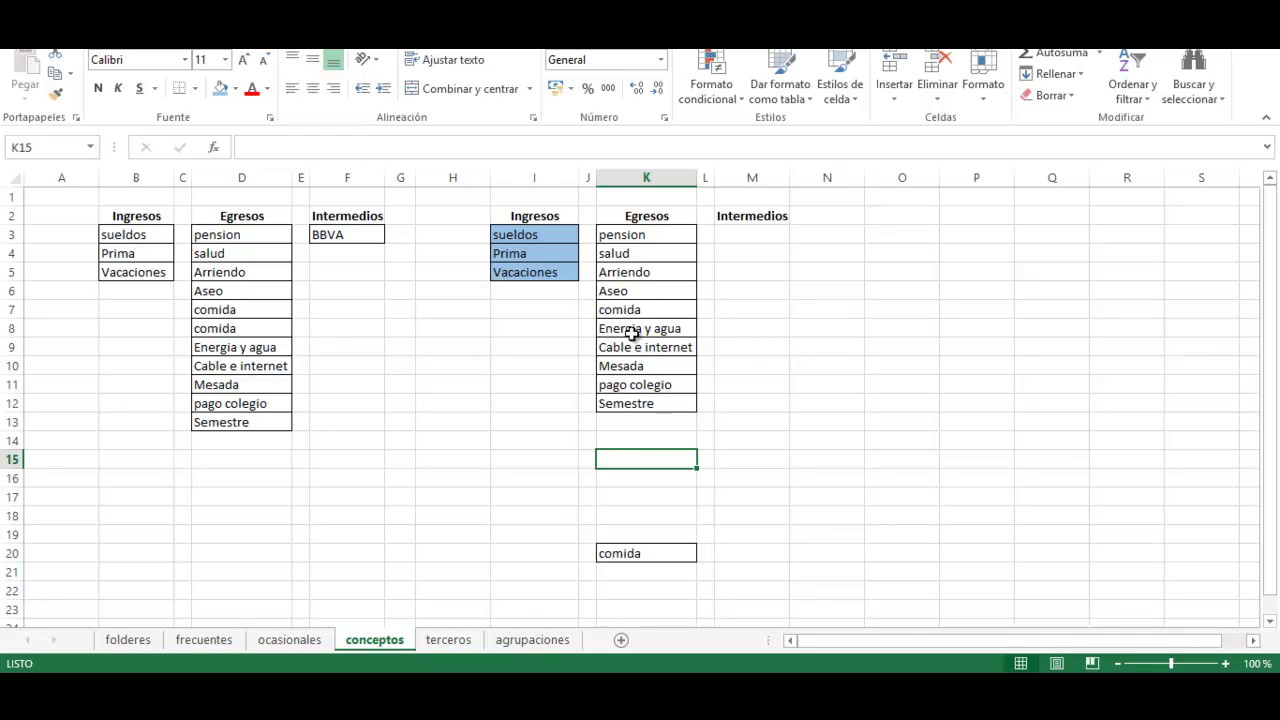
- Check Pension and Salud under aportes on agrupaciones, and fill pension and salud in K3:K4 on conceptos with light blue
left_click(521, 641)
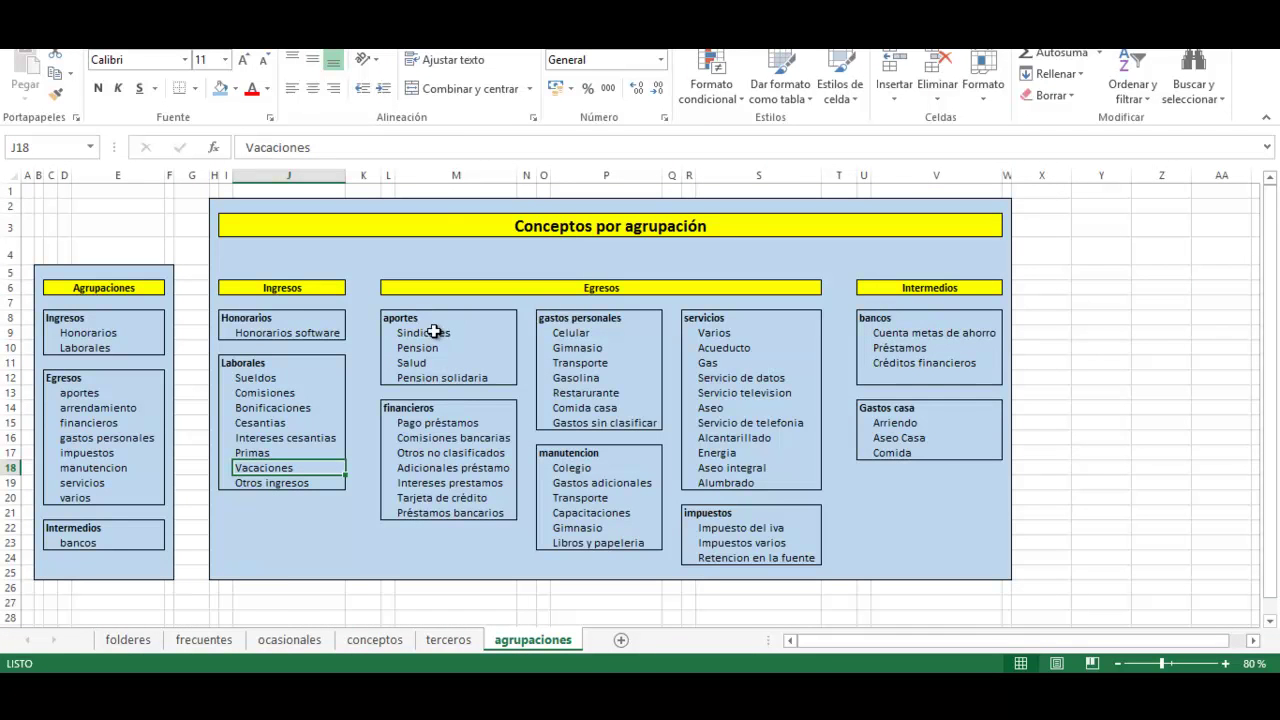
left_click_drag(415, 348, 415, 363)
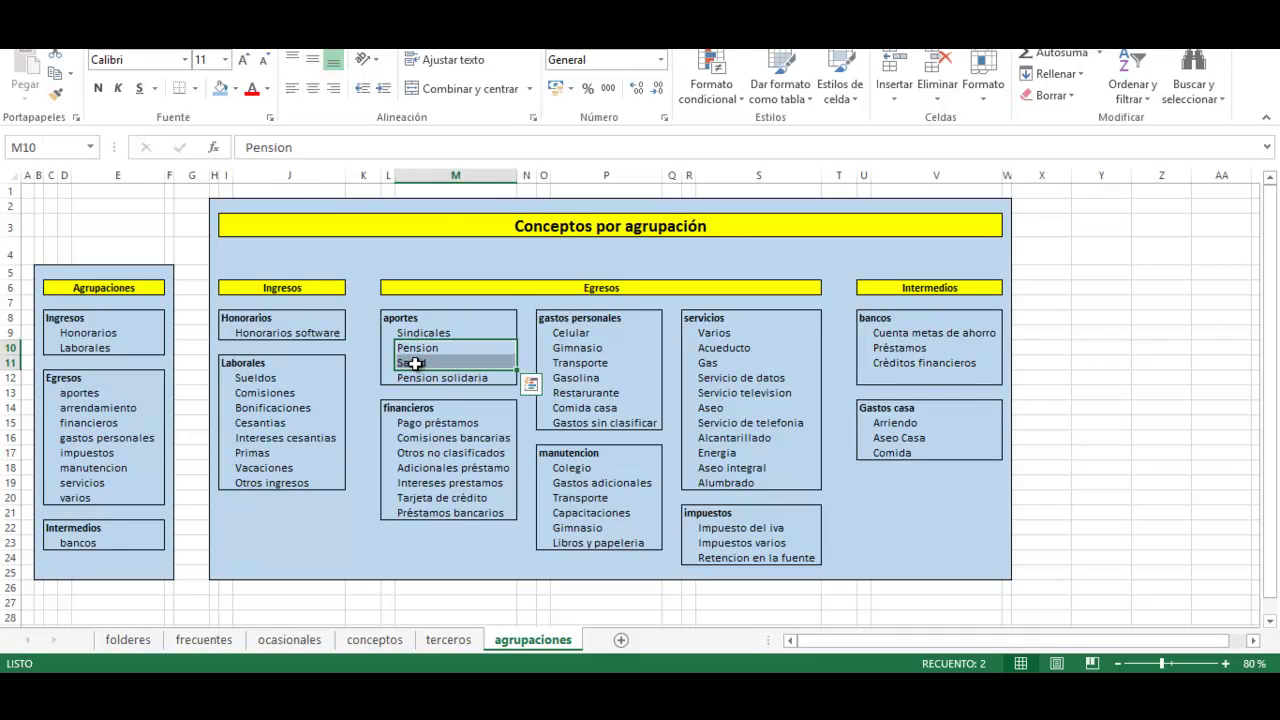
left_click(377, 640)
mouse_move(633, 241)
left_mouse_down()
mouse_move(634, 269)
mouse_move(623, 254)
left_mouse_up()
left_click(219, 90)
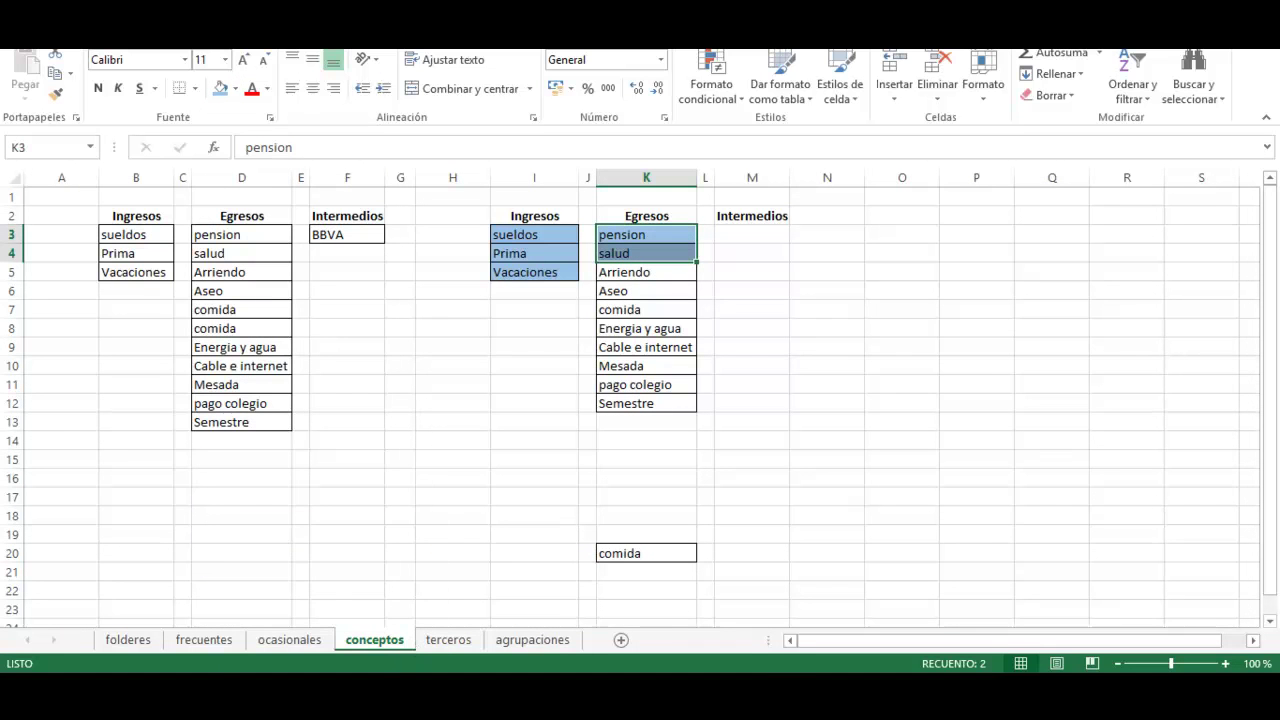
- Consult the groupings on agrupaciones, and fill Arriendo, Aseo and comida in K5:K7 on conceptos with light blue
left_click(535, 641)
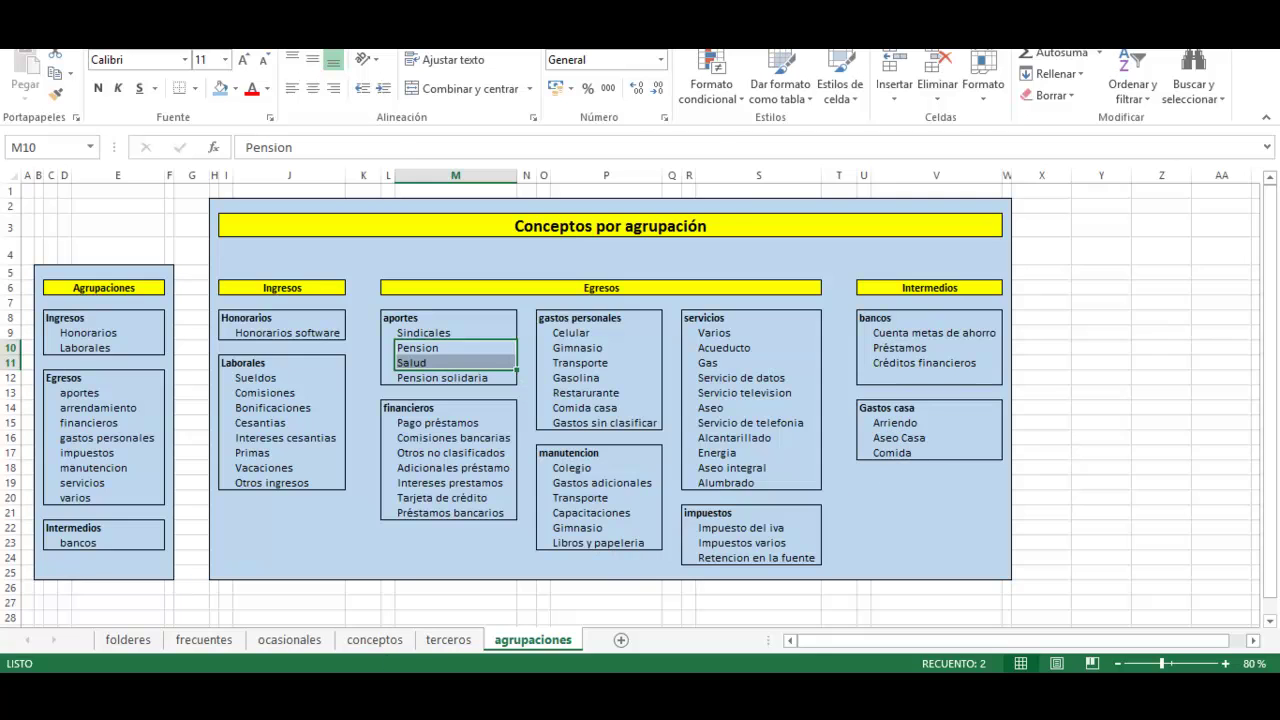
left_click(375, 640)
left_click_drag(637, 278, 634, 310)
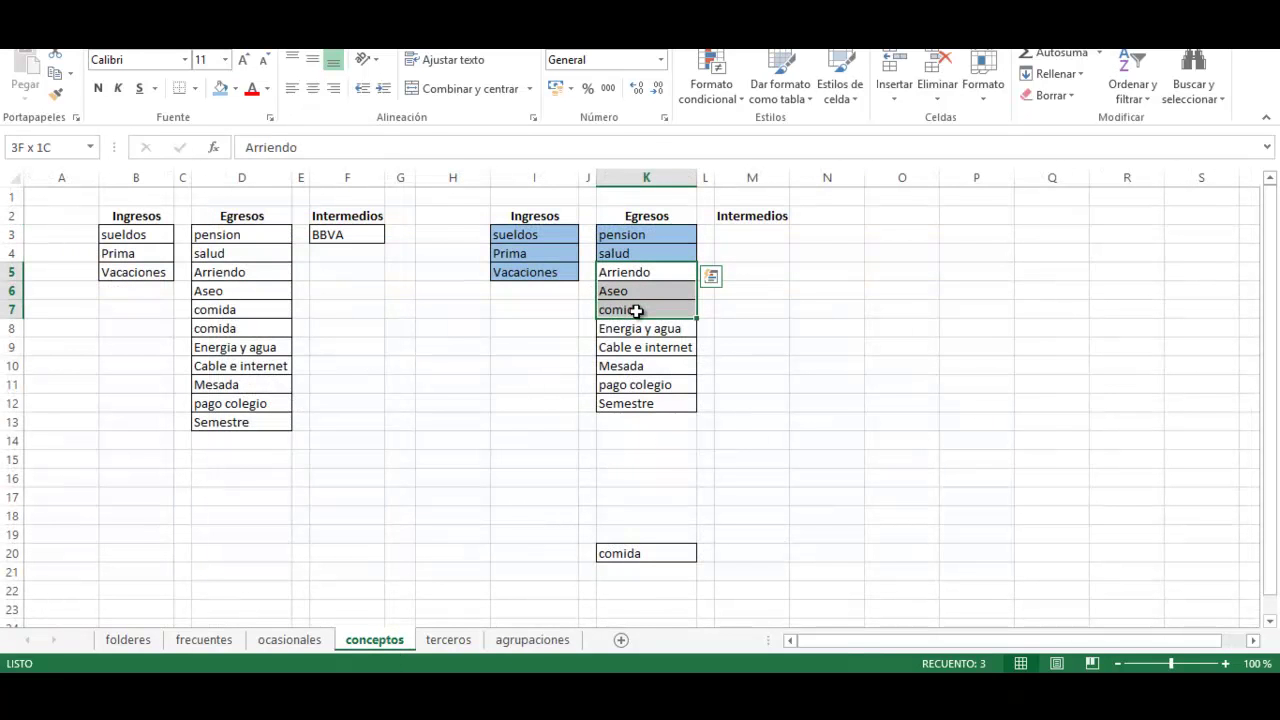
left_click(219, 89)
left_click(529, 477)
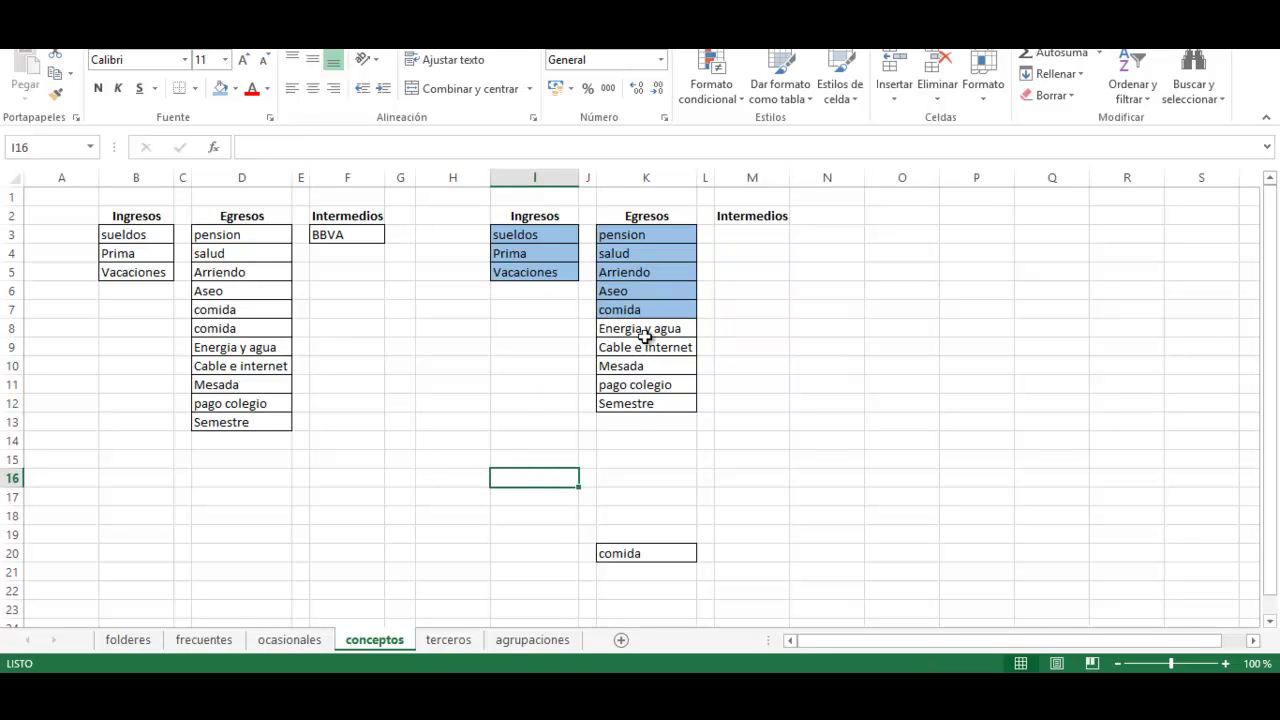
- Review the servicios group on agrupaciones, and fill Energia y agua and Cable e internet in K8:K9 on conceptos with light blue
left_click(540, 643)
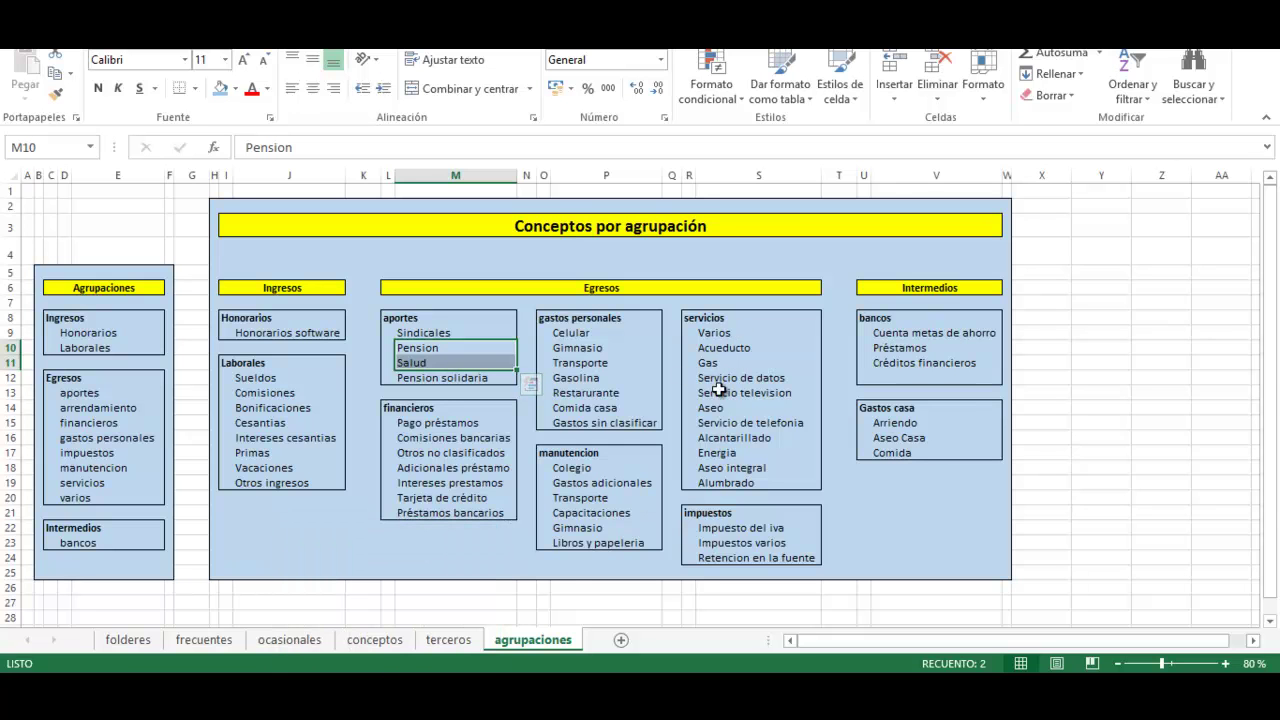
left_click(395, 640)
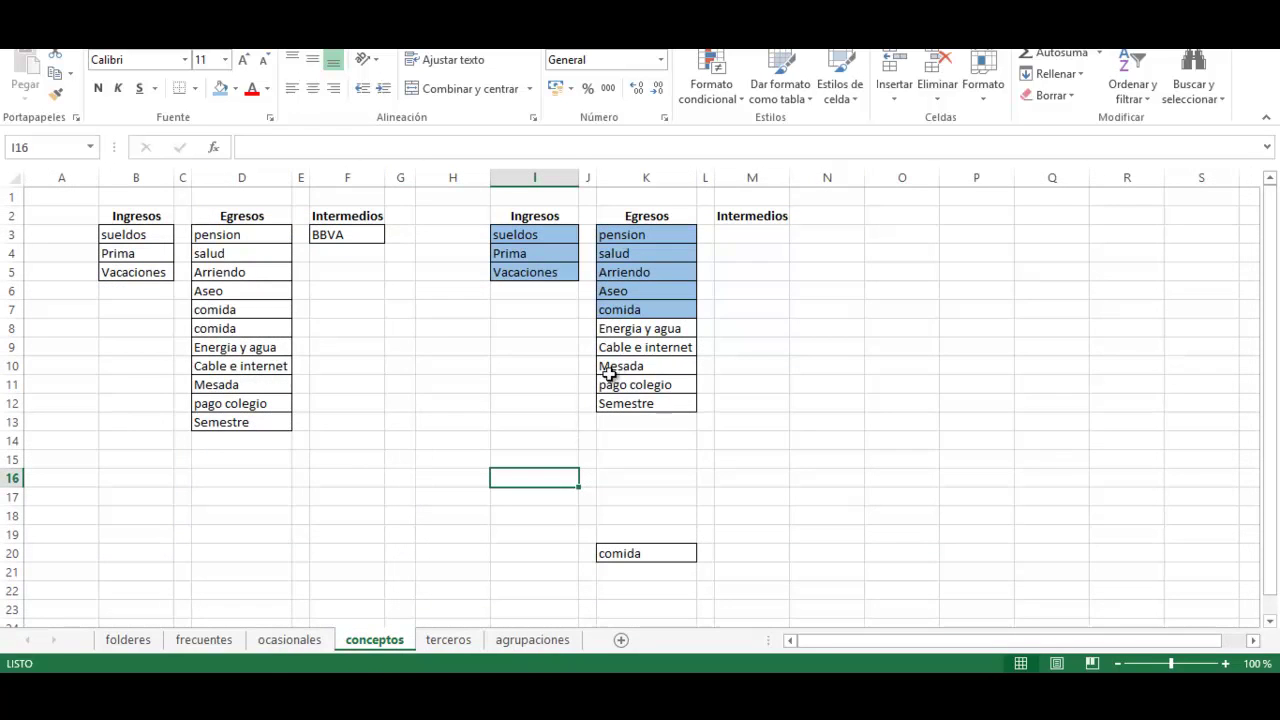
left_click_drag(621, 333, 618, 352)
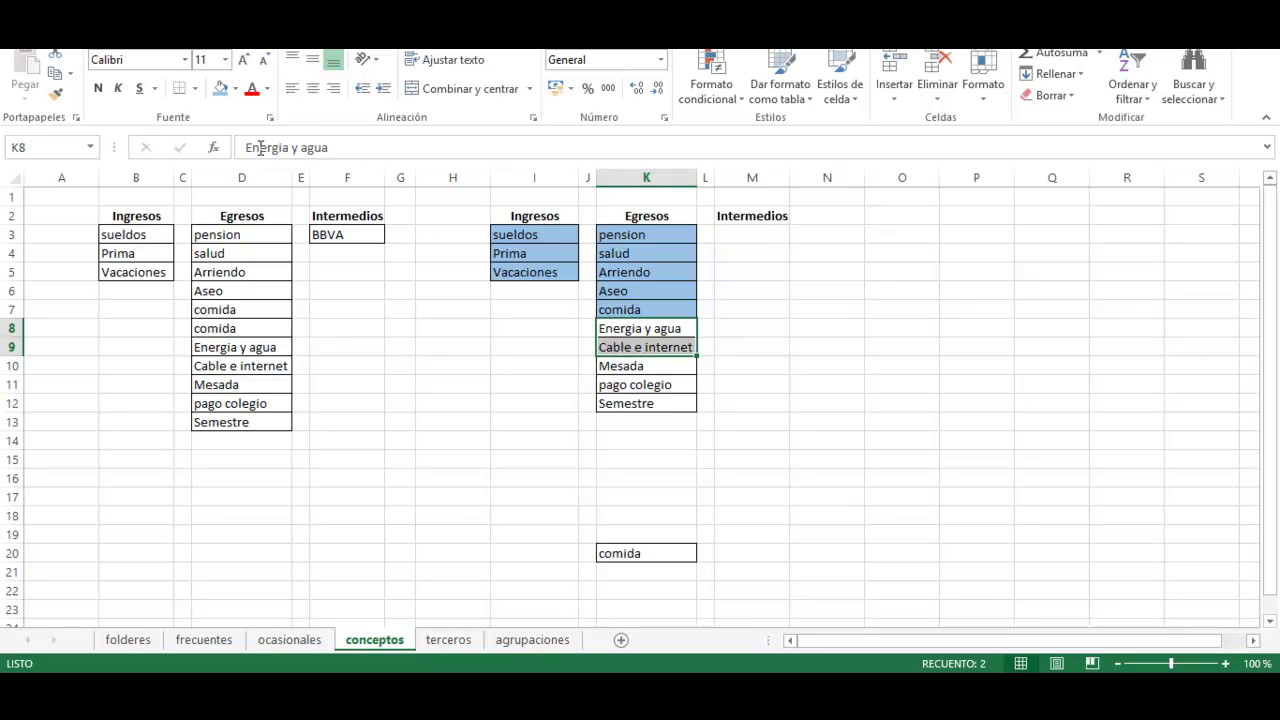
left_click(222, 88)
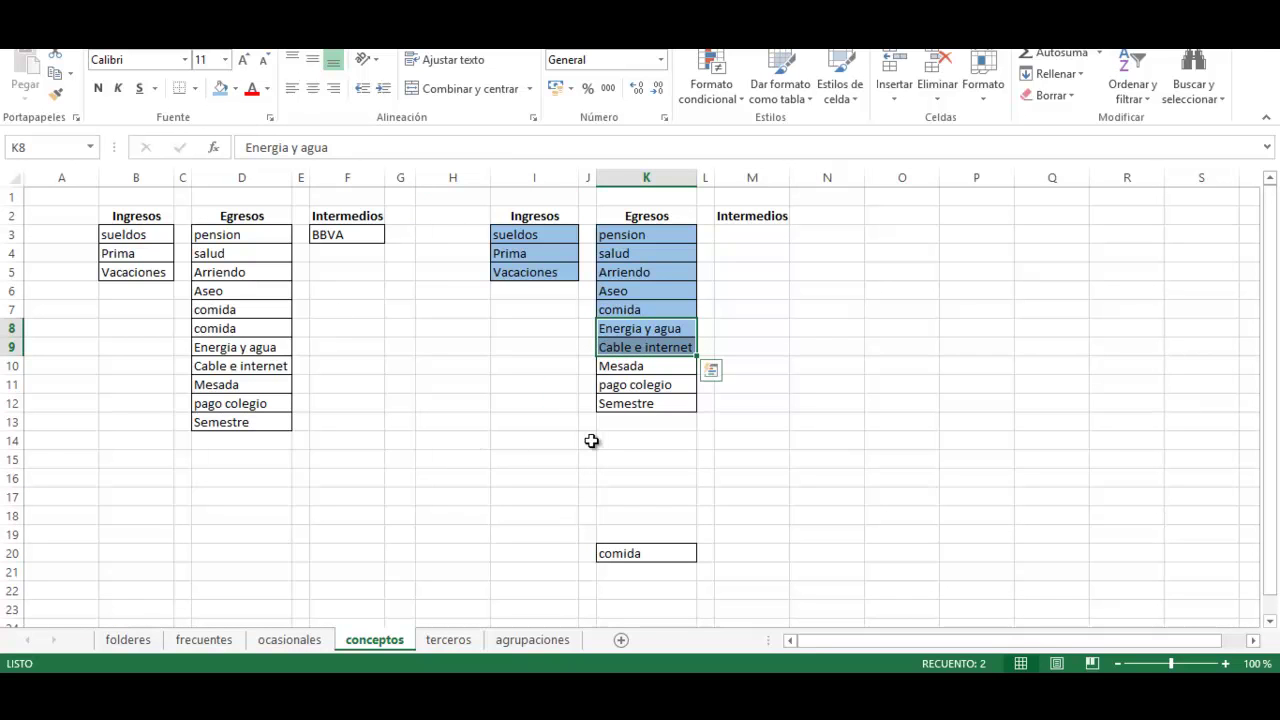
- Look through the Egresos groups on agrupaciones for Mesada, and fill its cell K10 on conceptos with light gold
left_click(532, 640)
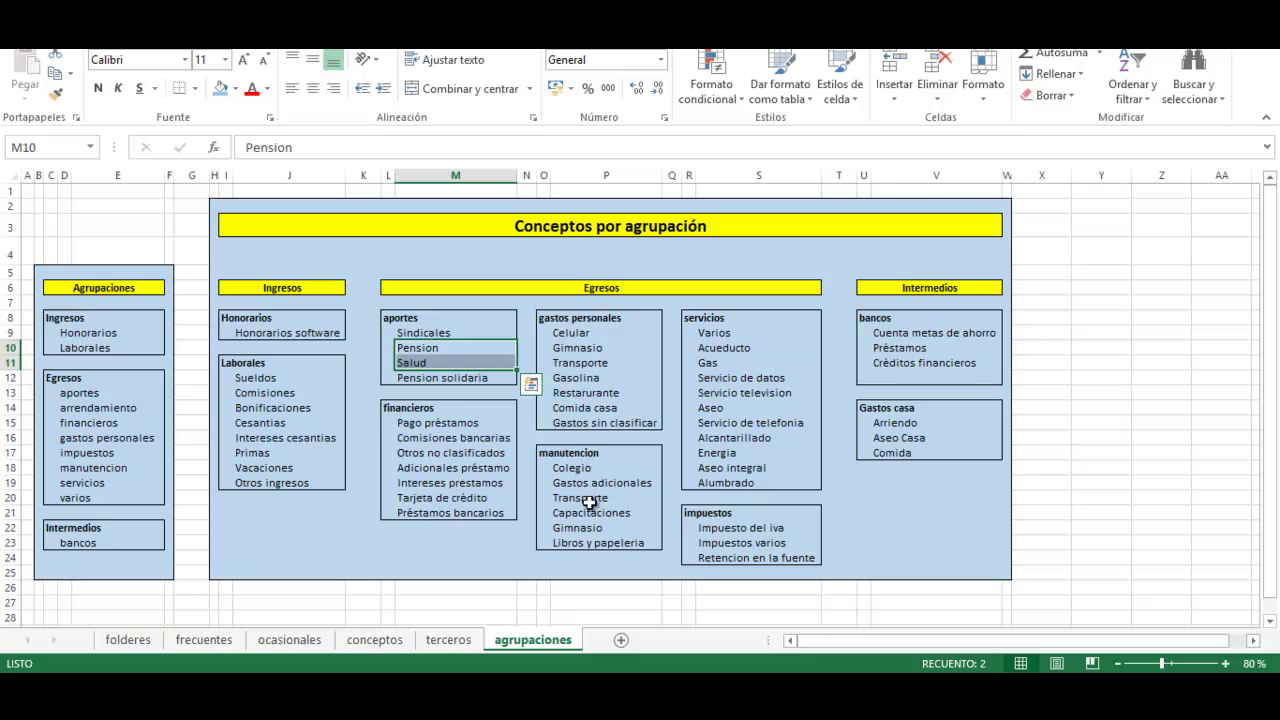
left_click(390, 644)
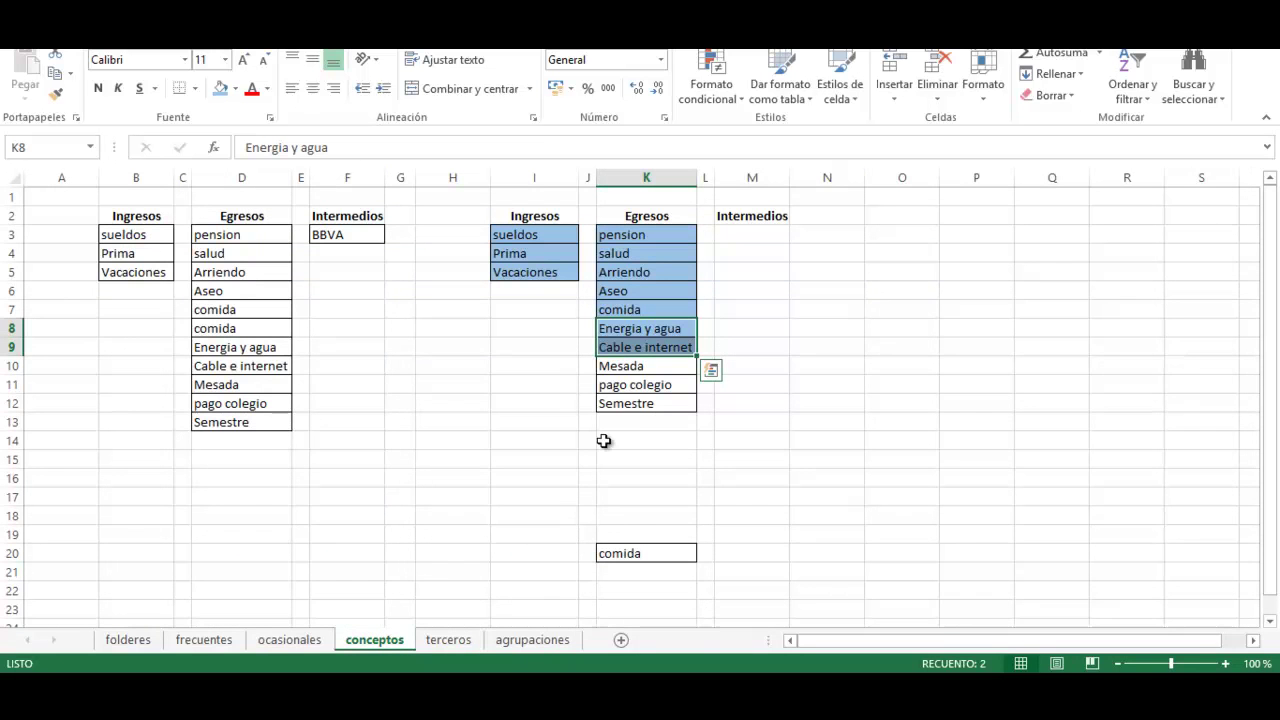
left_click(634, 368)
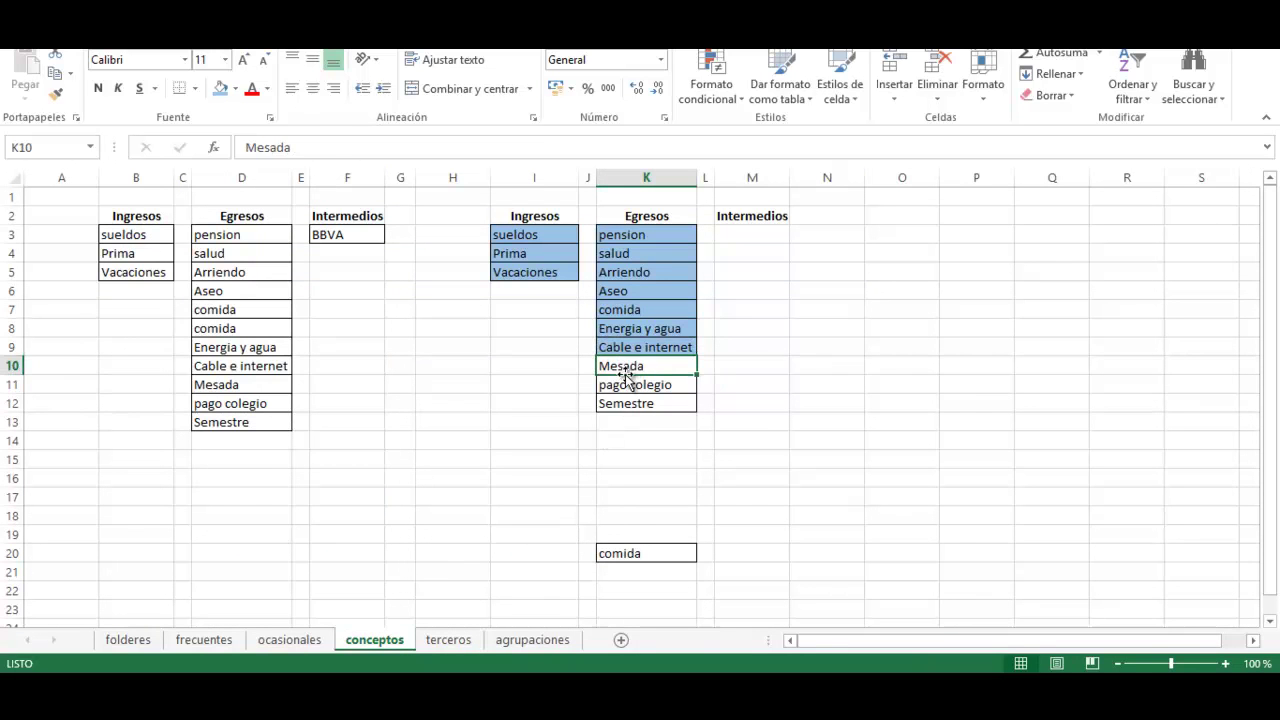
left_click(237, 89)
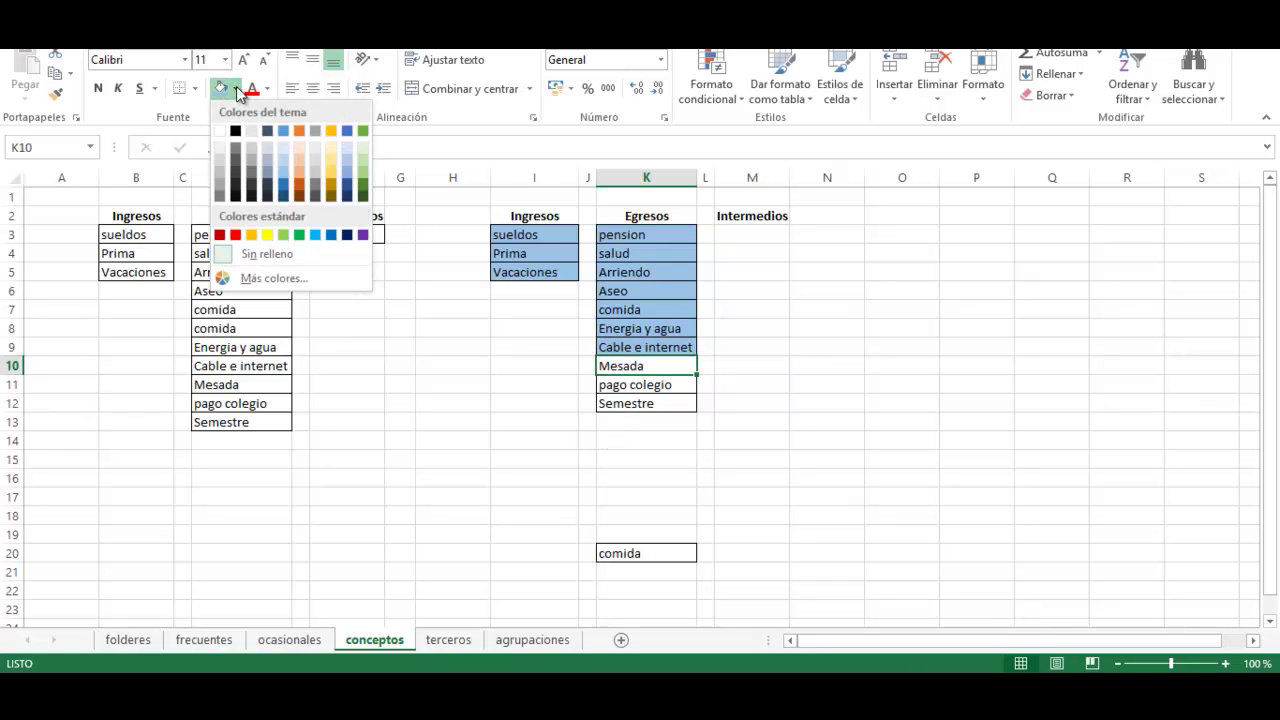
left_click(334, 178)
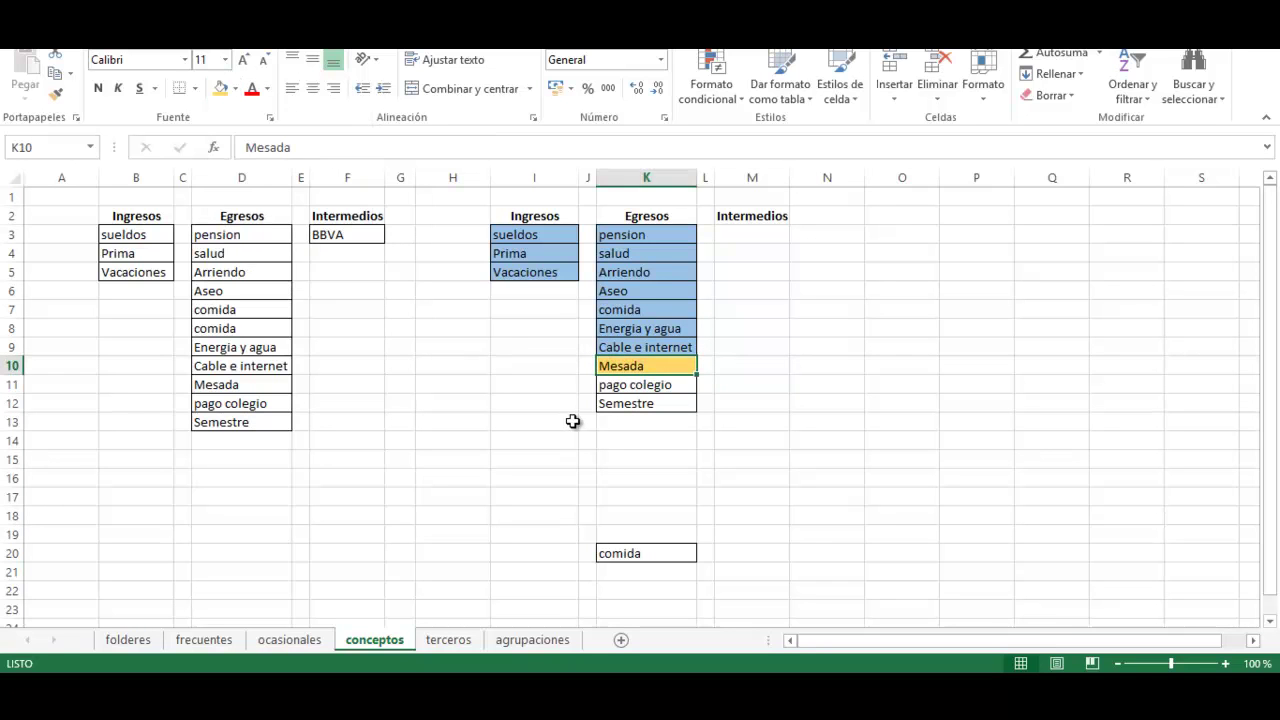
- Check agrupaciones for the school payment concept, and replace pago colegio in K11 on conceptos with colegio
left_click(634, 389)
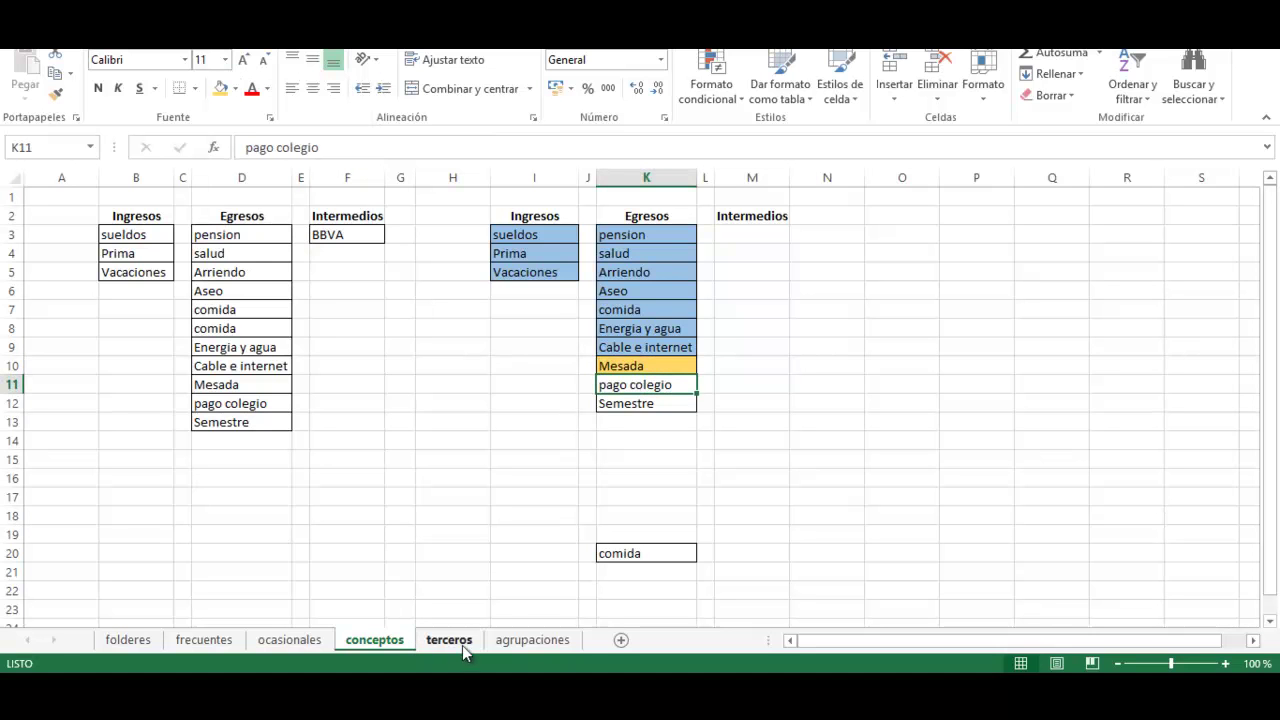
left_click(529, 645)
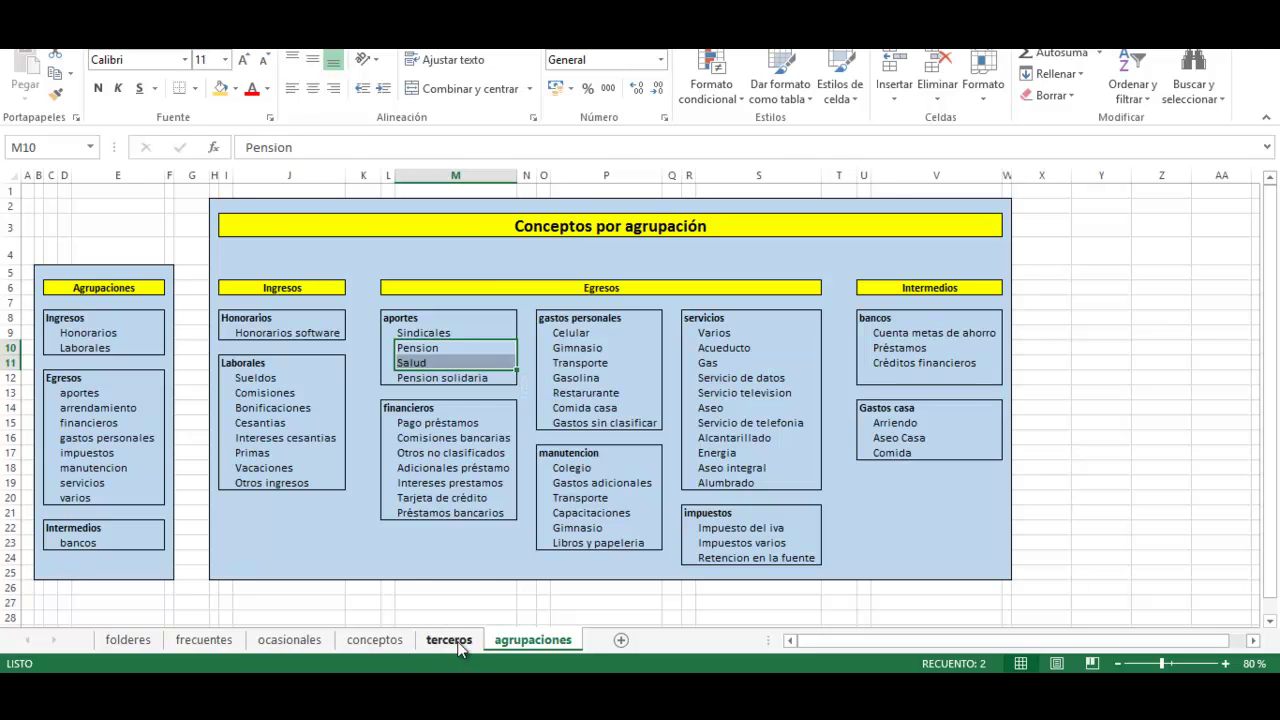
left_click(388, 640)
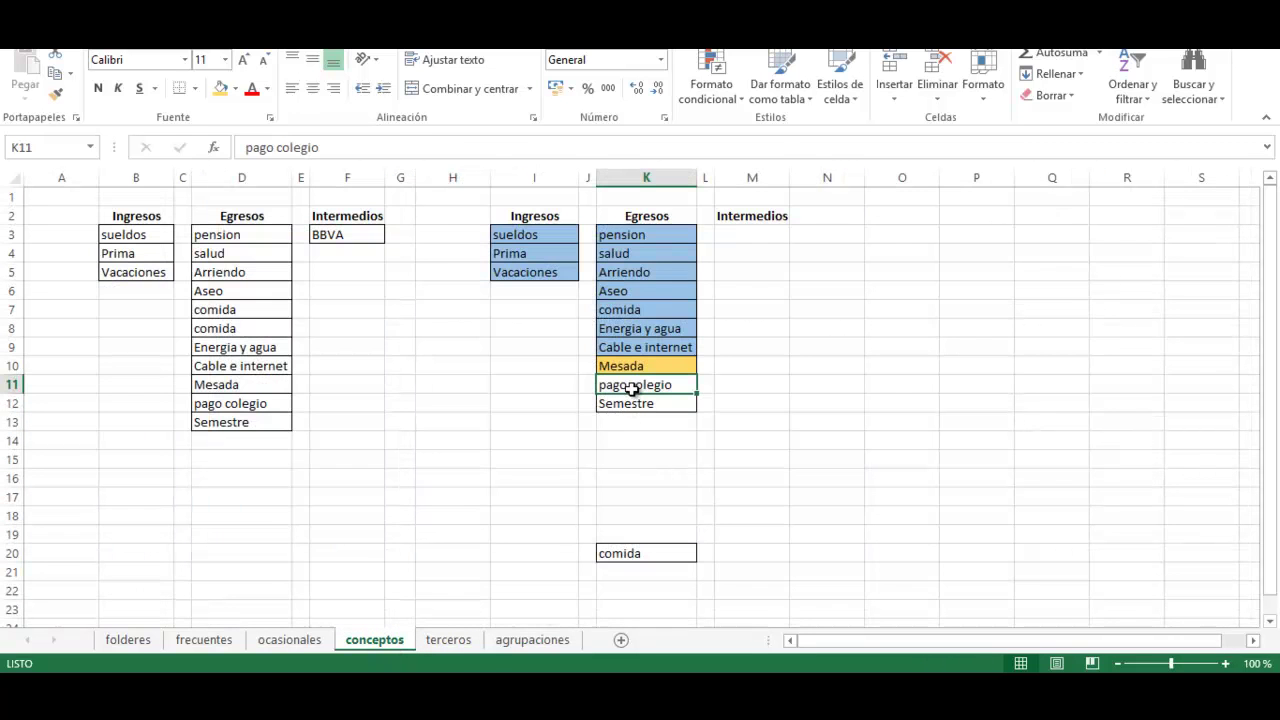
type("coleg")
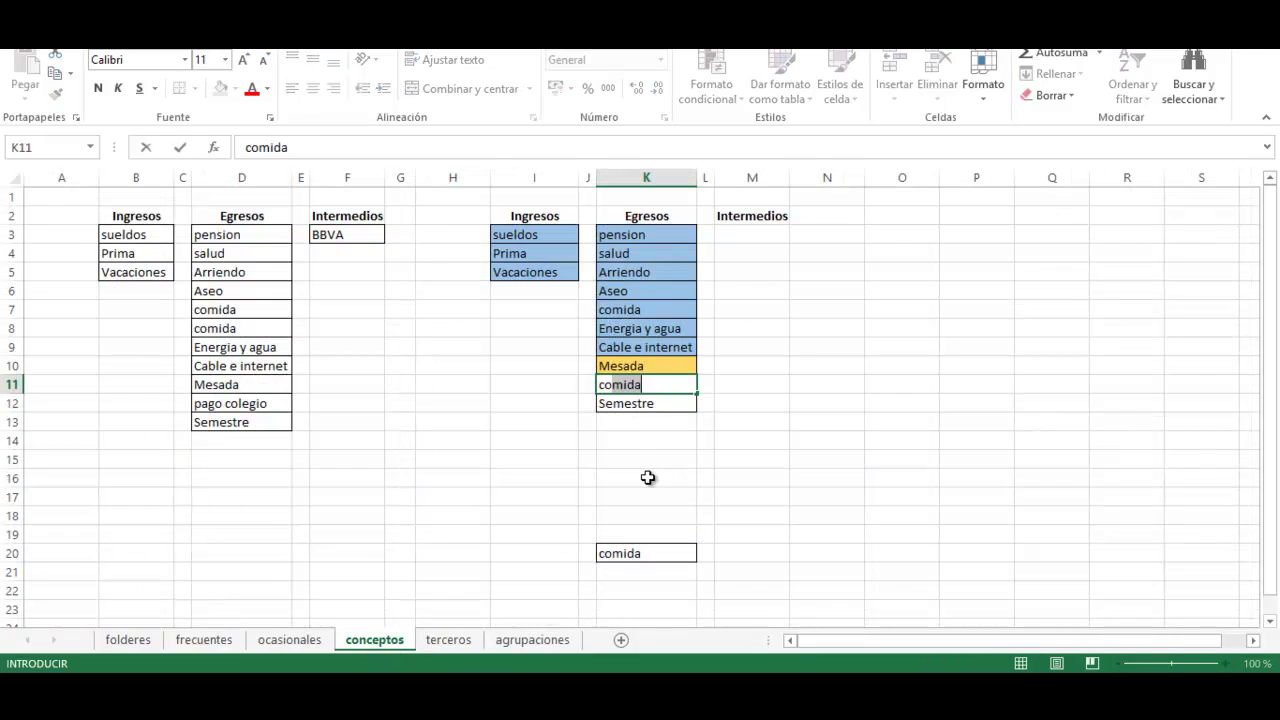
key("Return")
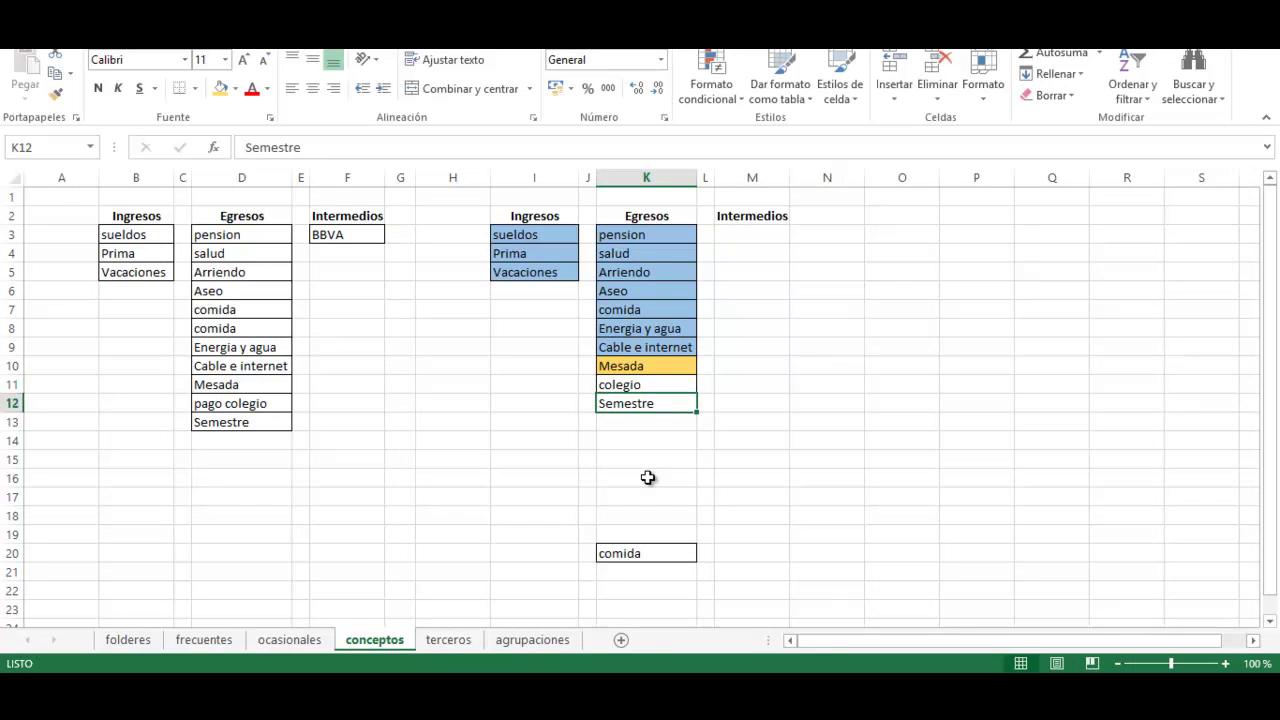
- Fill colegio in K11 and Semestre in K12 of the second Egresos list with standard yellow
left_click(632, 388)
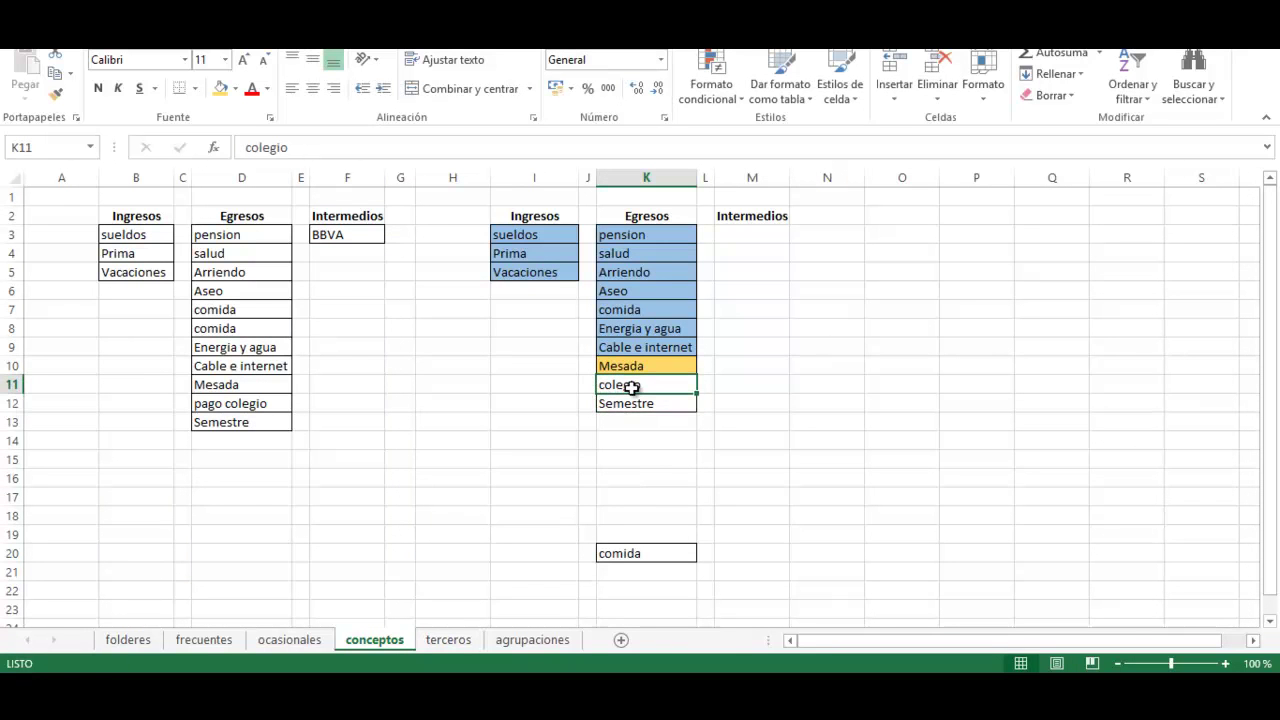
left_click(234, 88)
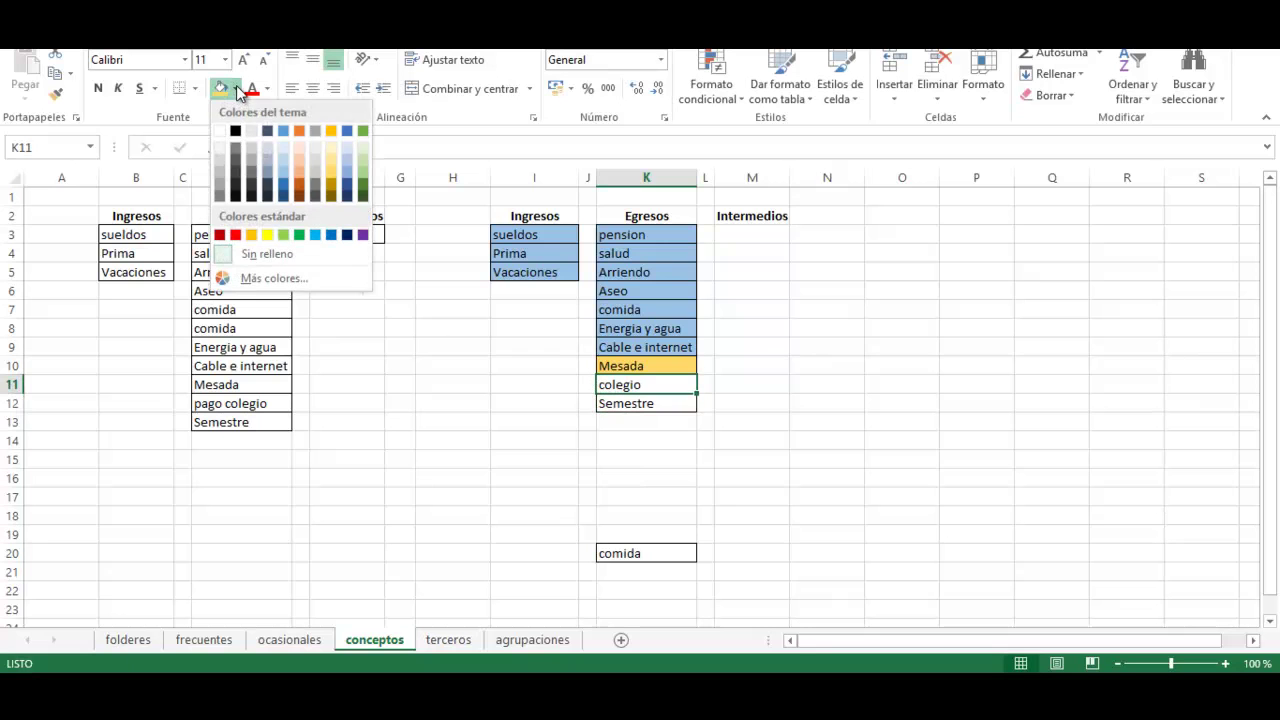
left_click(267, 234)
left_click(827, 440)
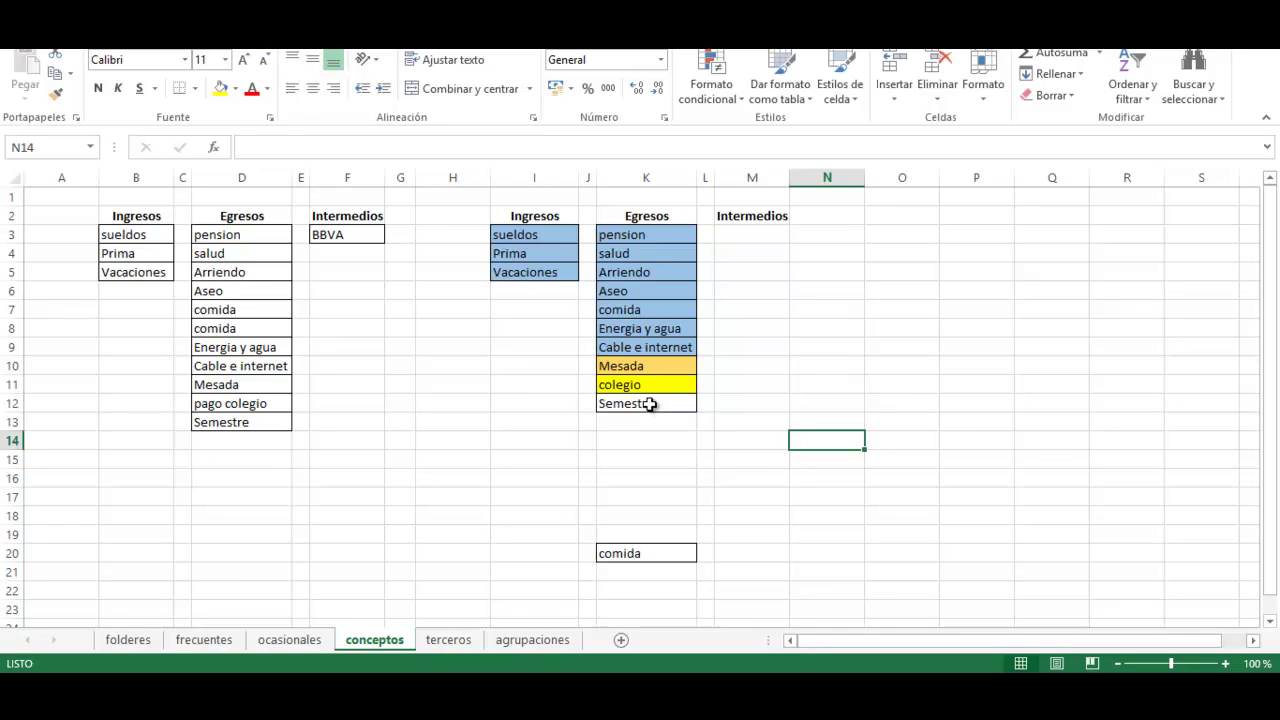
left_click(650, 404)
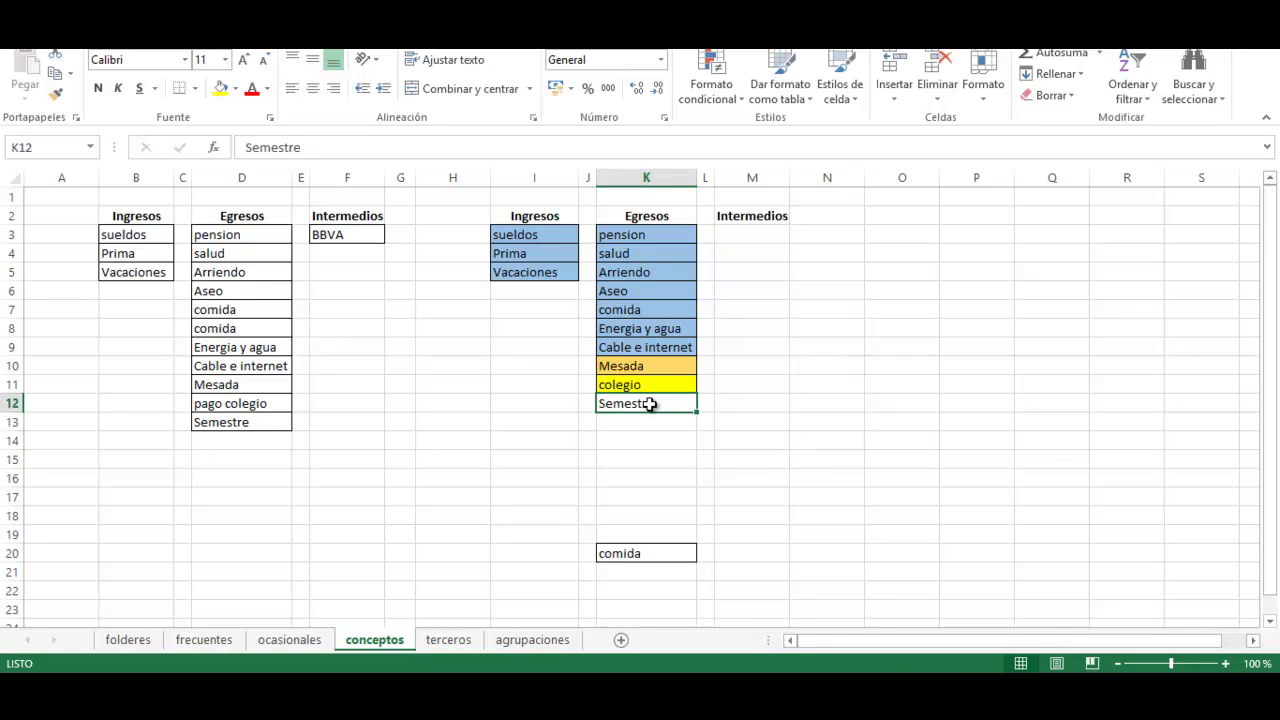
left_click(220, 88)
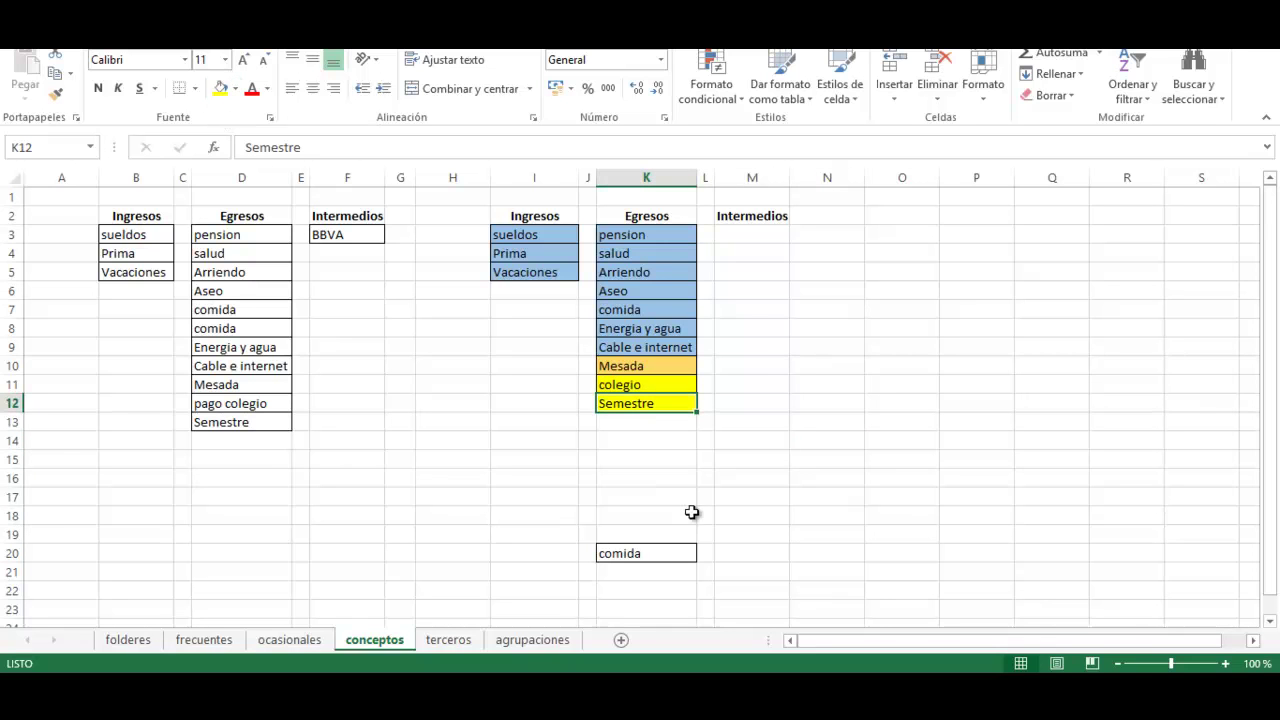
- Copy BBVA from the first Intermedios list in F3 to M3 under the second Intermedios heading
left_click(717, 491)
left_click(342, 237)
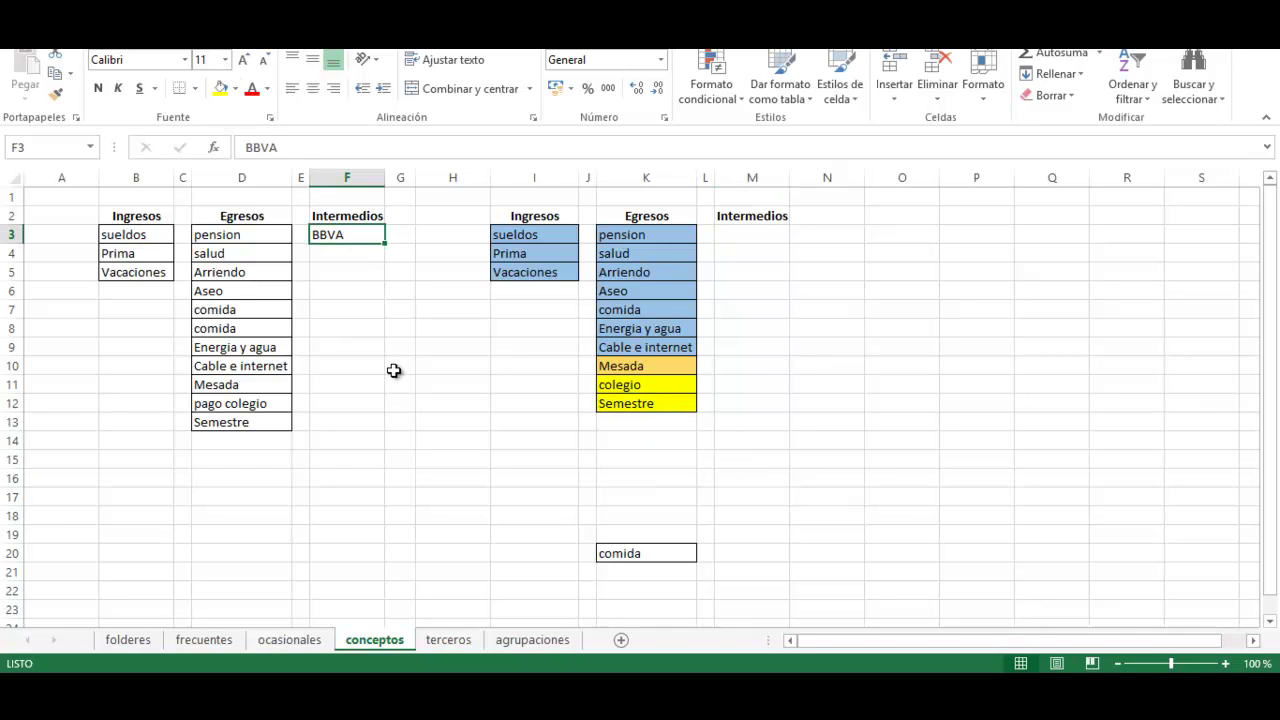
key("ctrl+c")
left_click(751, 237)
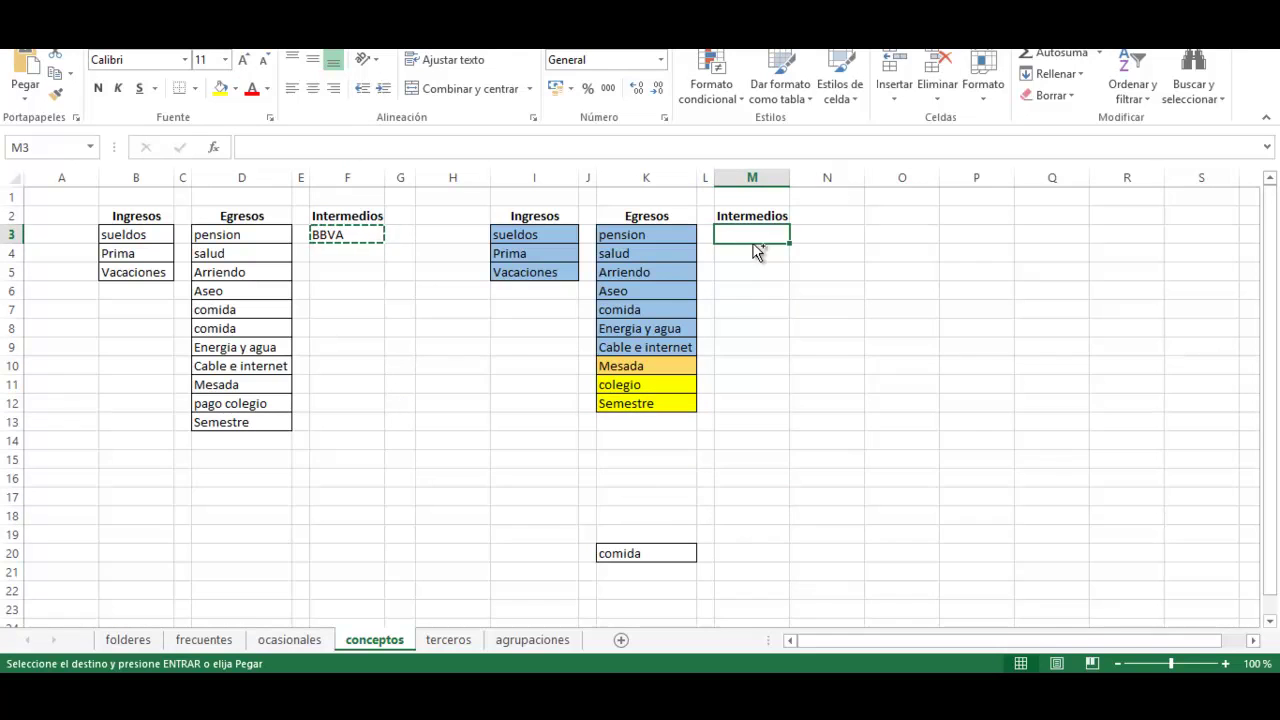
key("ctrl+v")
- Check the bancos group on agrupaciones for BBVA, and fill its cell M3 on conceptos with light gold
left_click(530, 640)
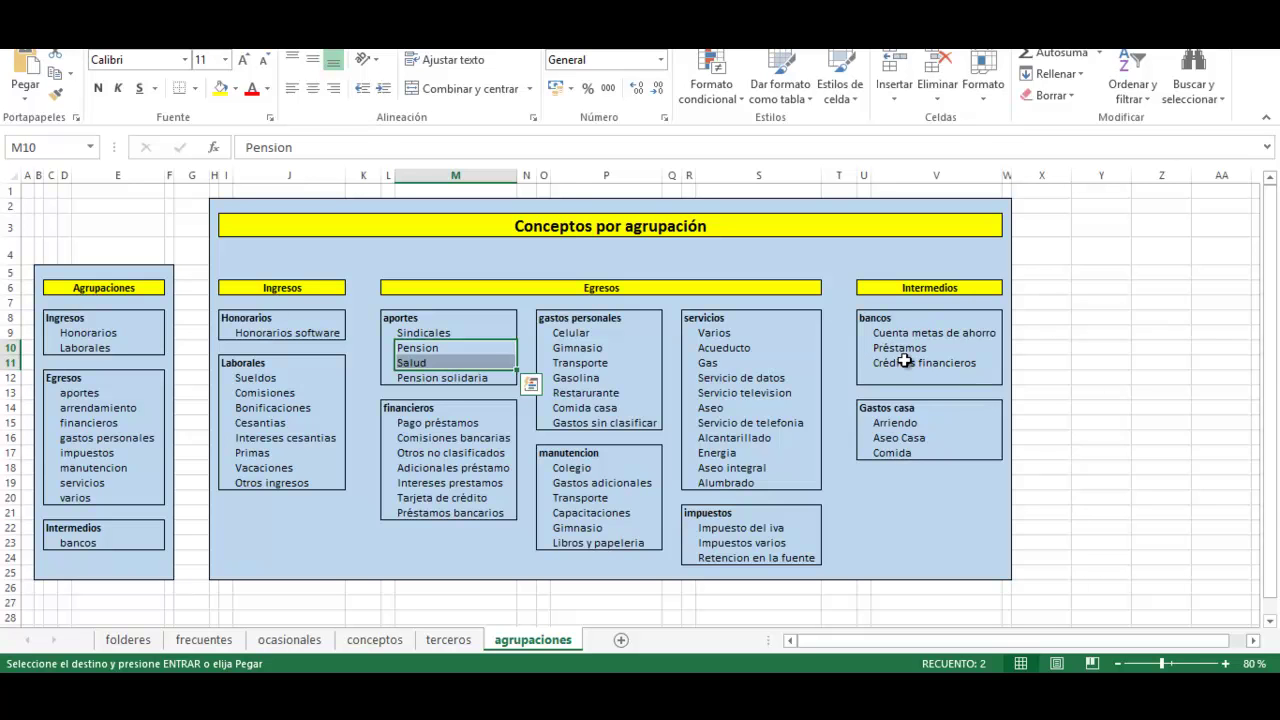
left_click(375, 640)
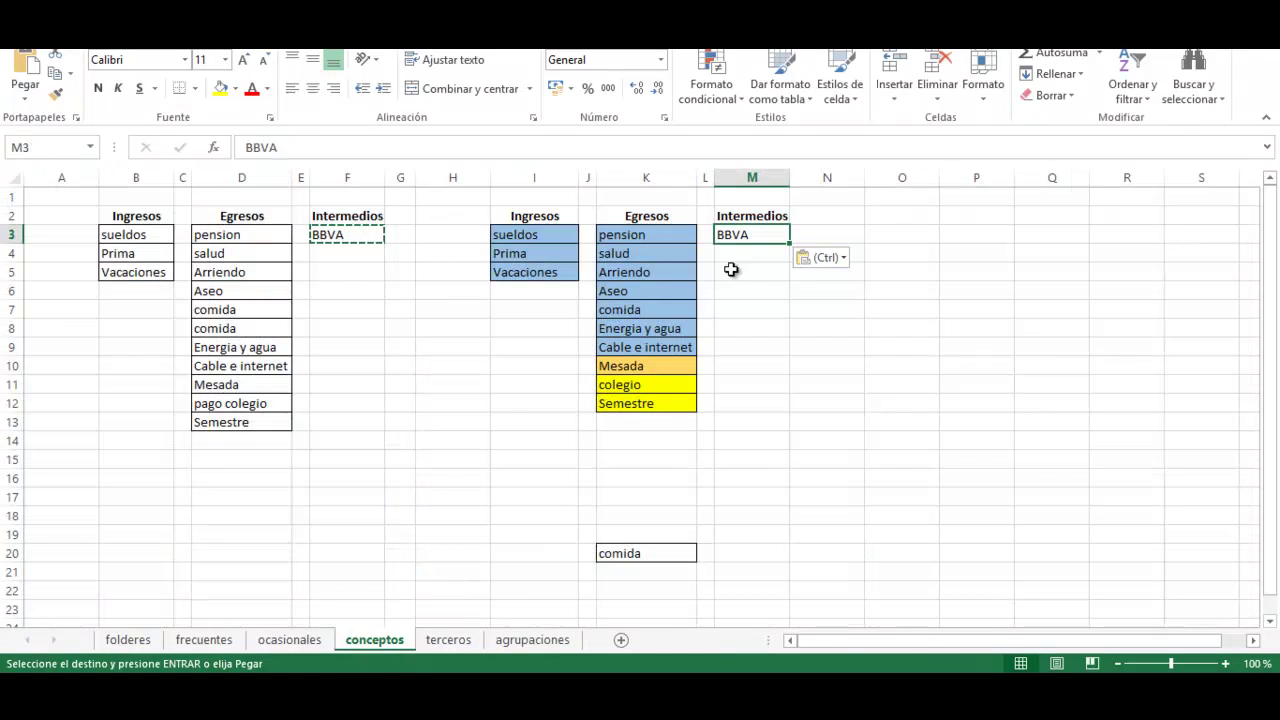
left_click(236, 88)
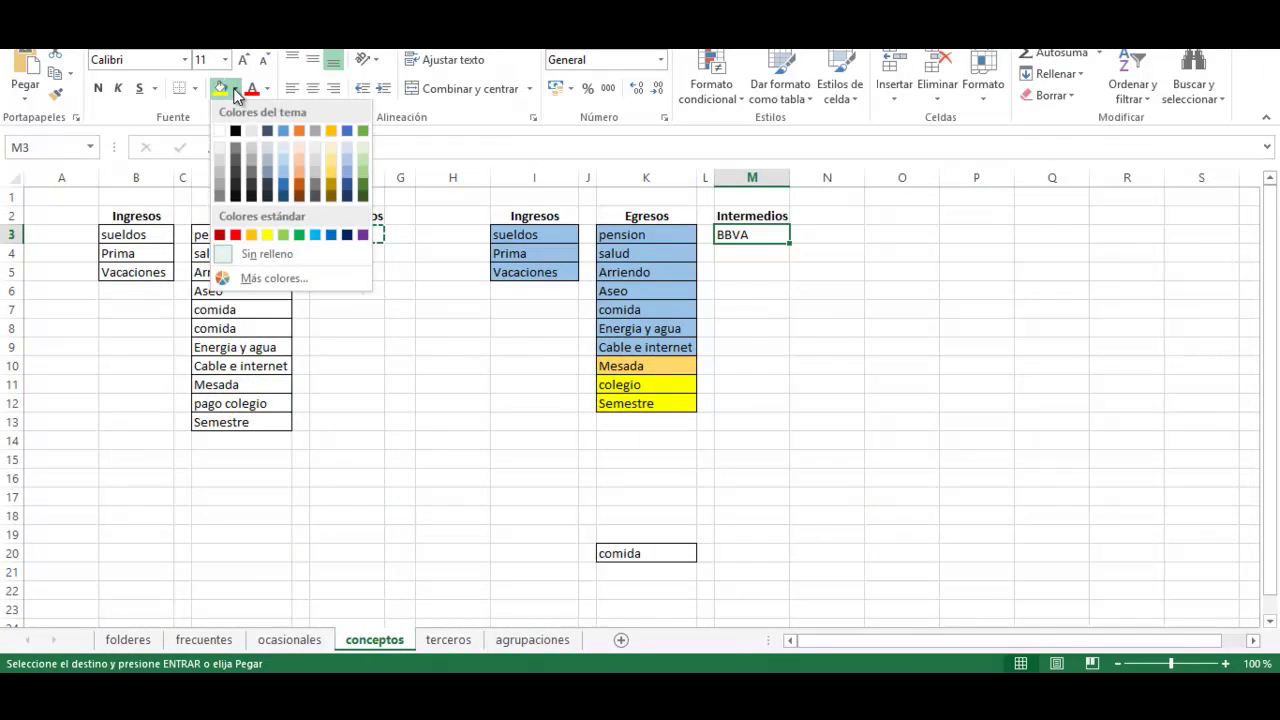
left_click(331, 163)
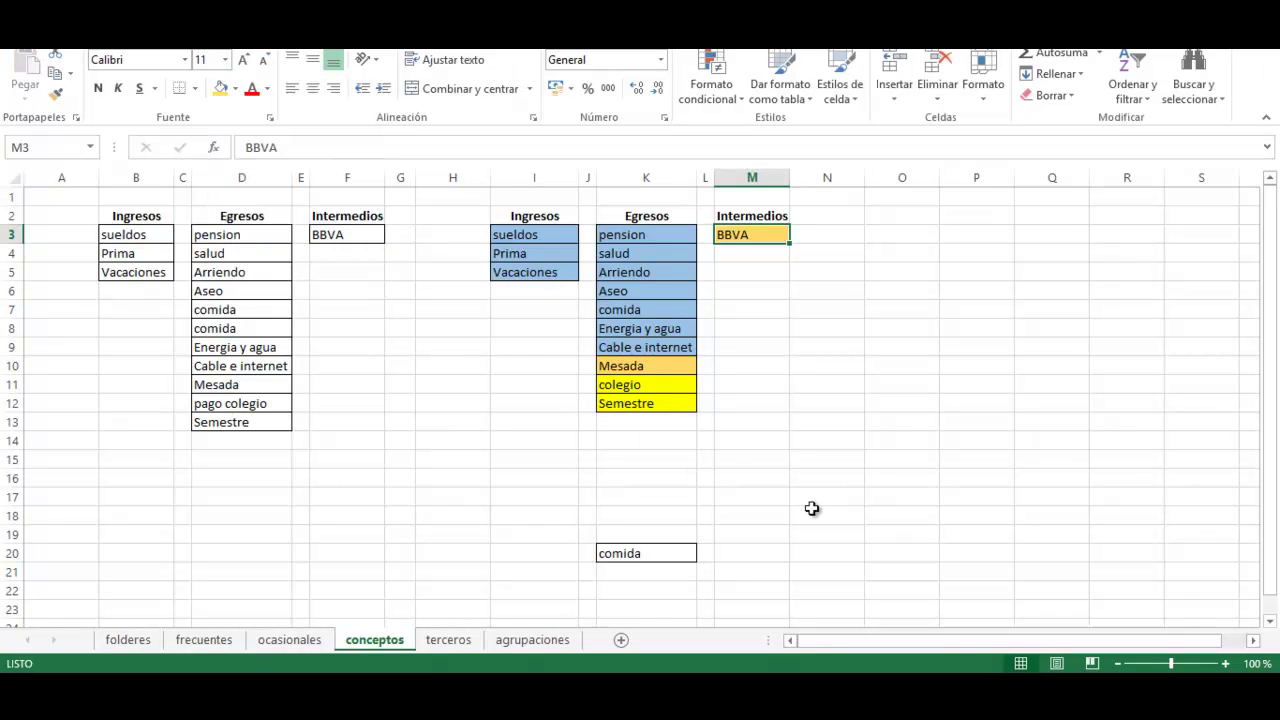
left_click(847, 510)
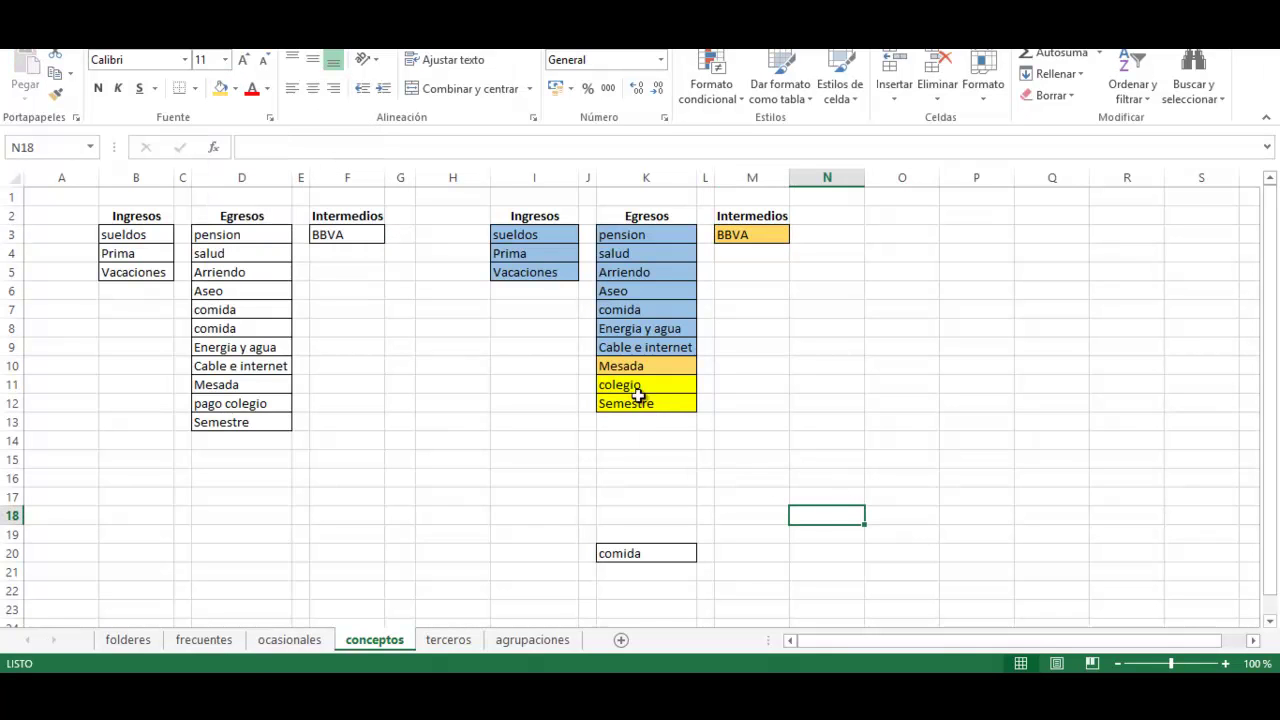
- Compare the yellow concepts colegio and Semestre in K11:K12 with the groups on the agrupaciones sheet
left_click_drag(632, 383, 640, 416)
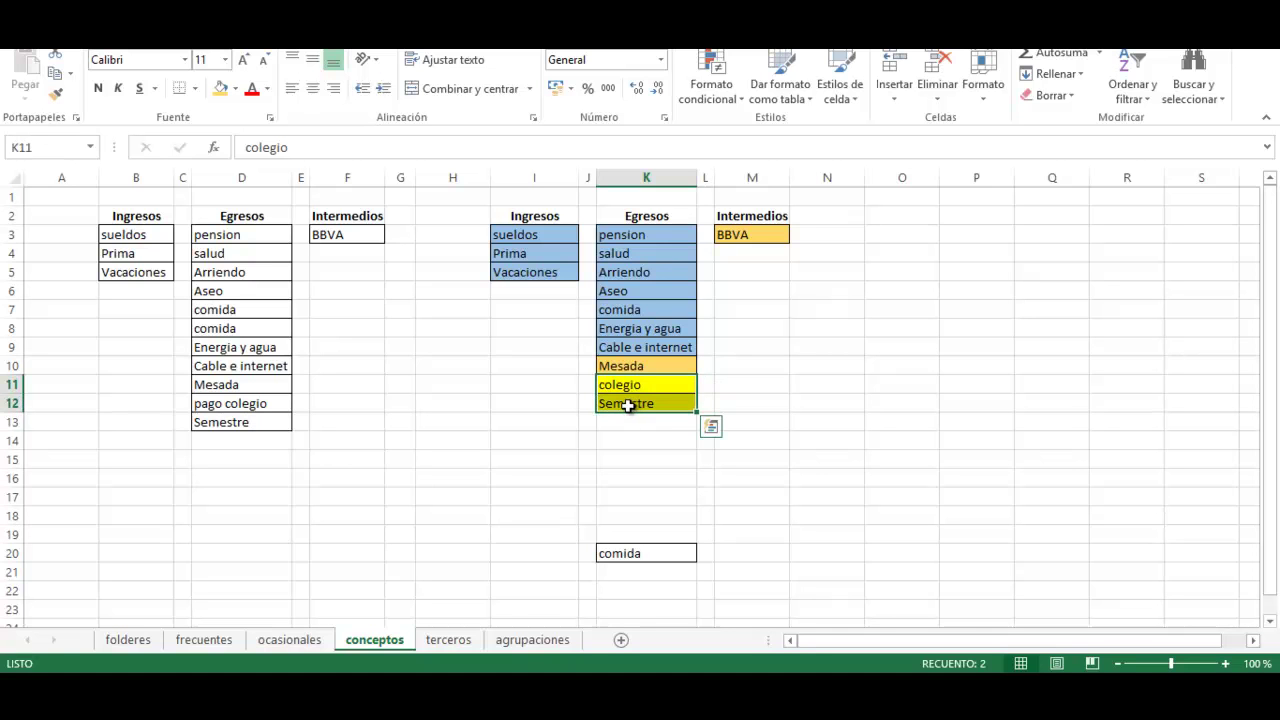
left_click(532, 640)
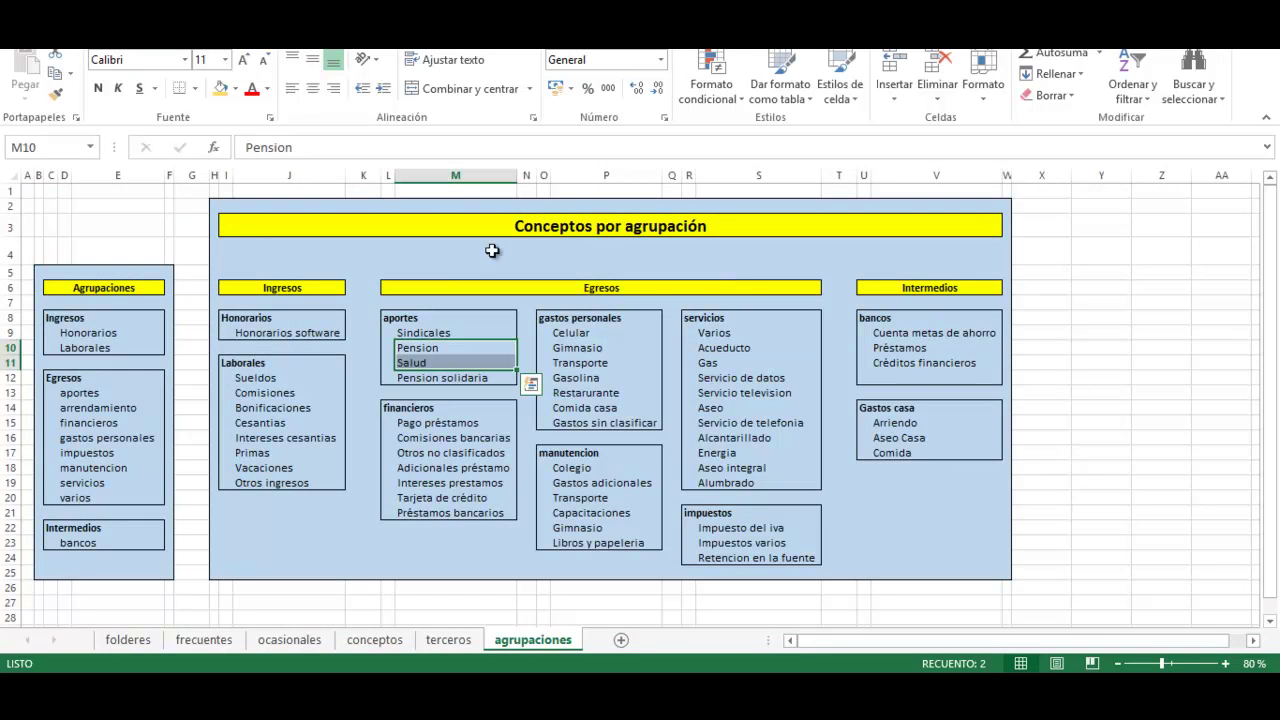
left_click(375, 640)
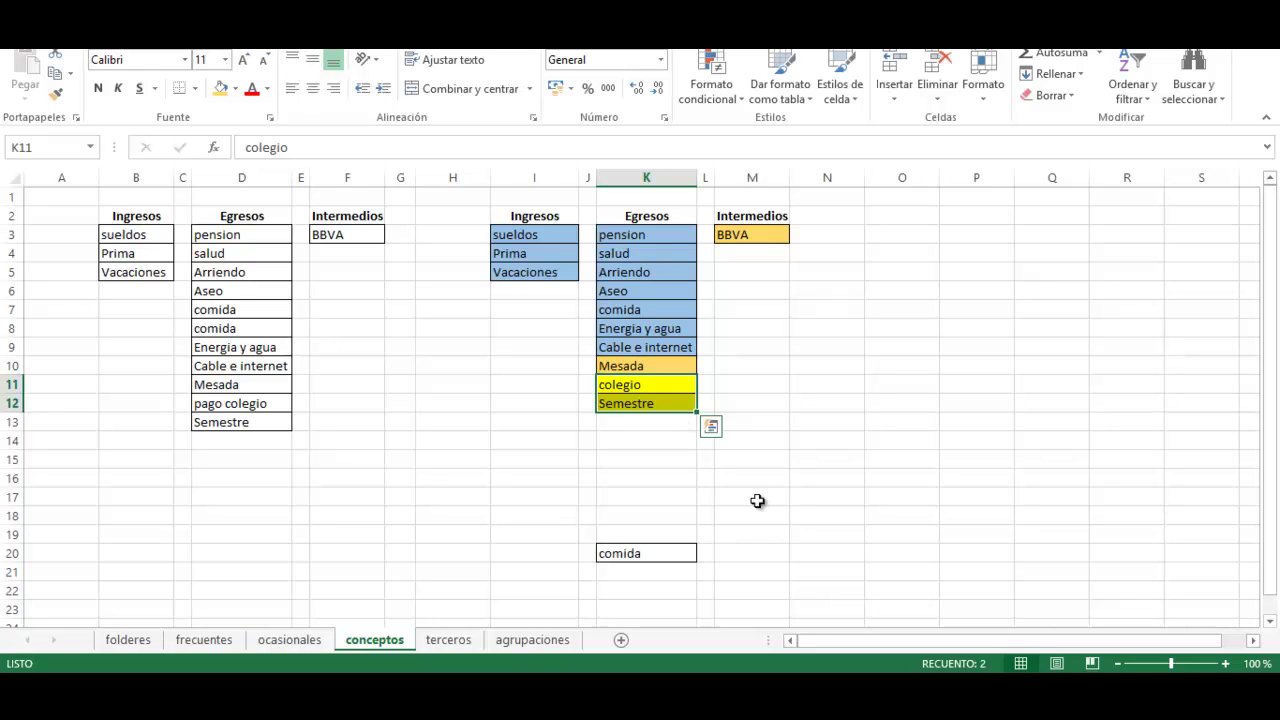
left_click(665, 459)
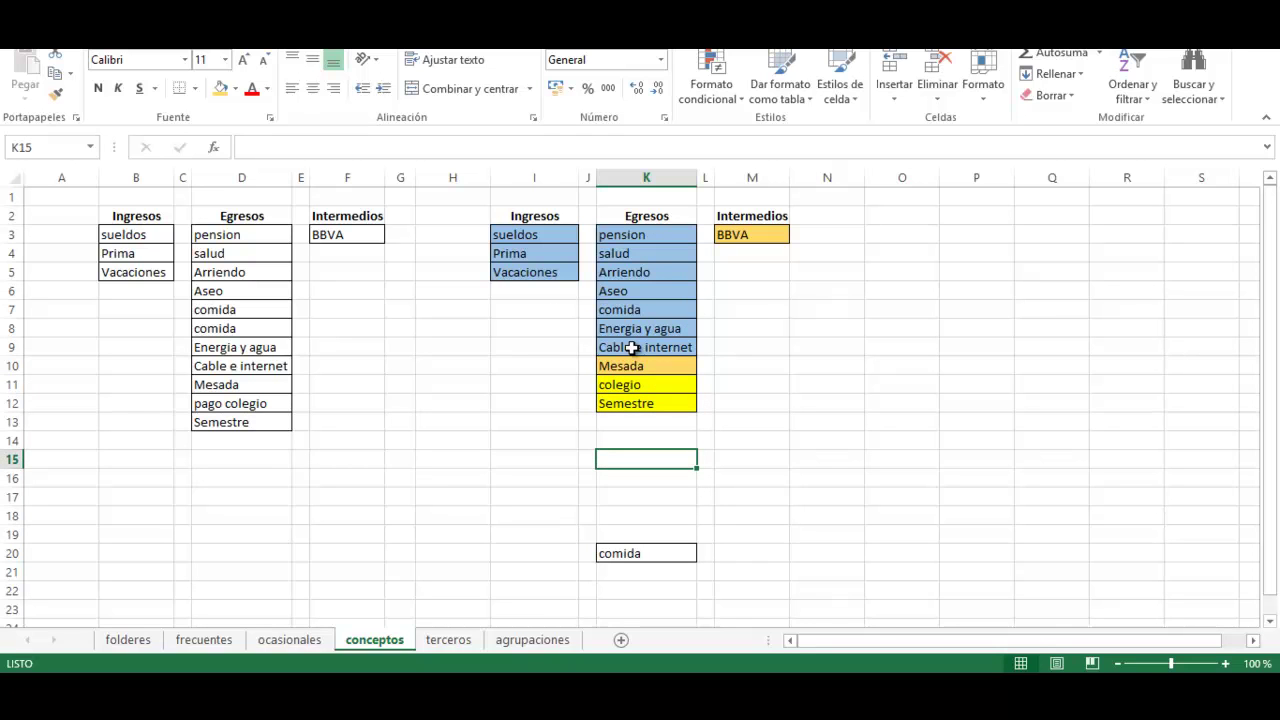
- Copy the four QUINCENA1 third-party names in D4:D7 on frecuentes to B3:B6 under Nombre tercero on terceros
key("ctrl+Page_Down")
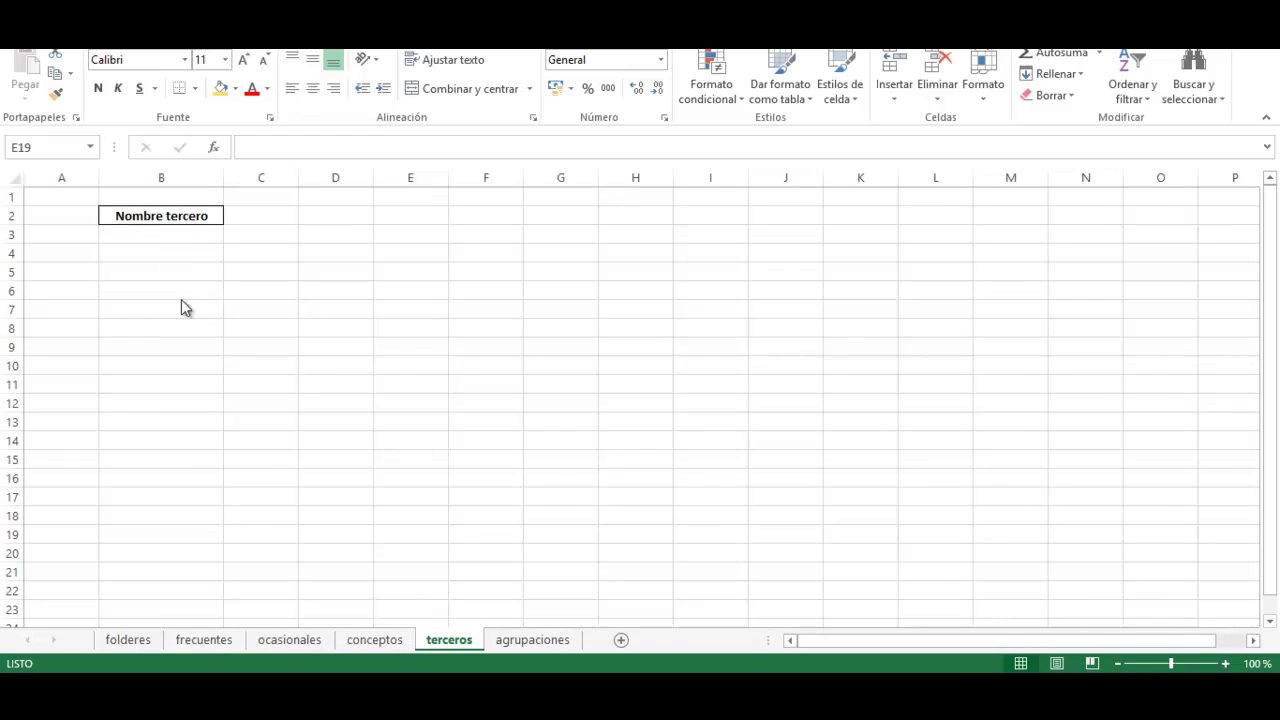
left_click(206, 640)
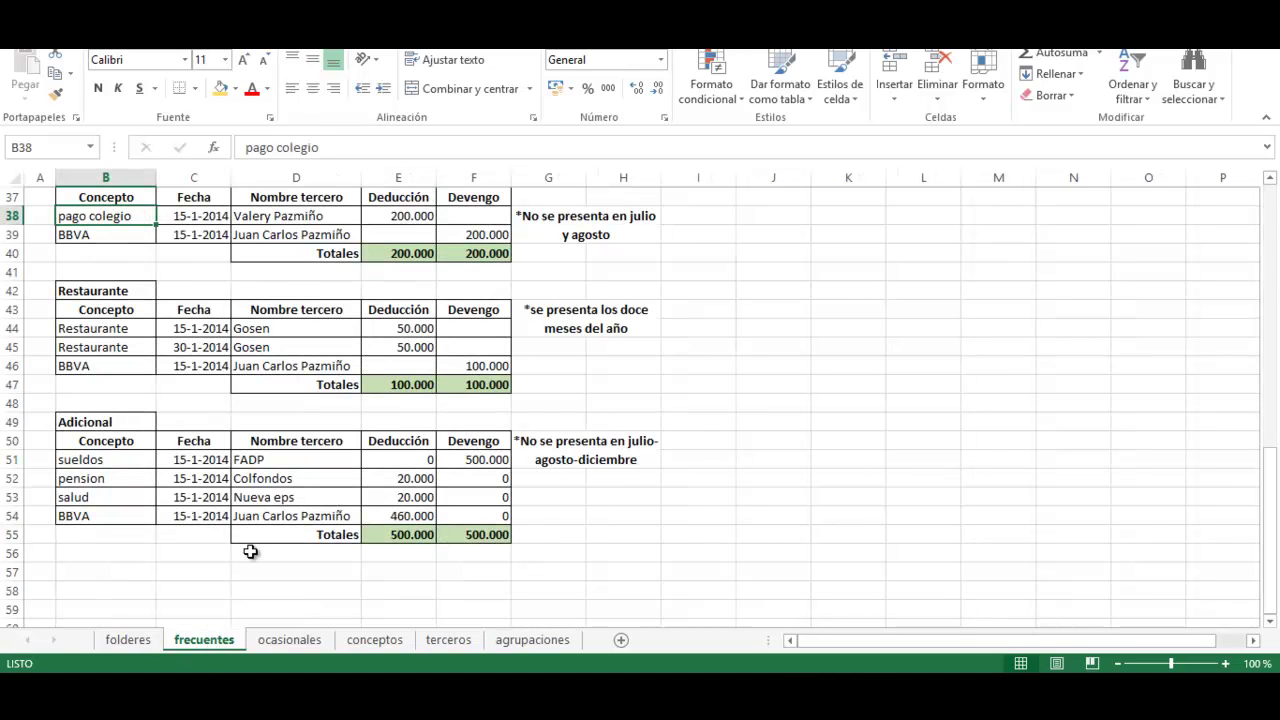
scroll(542, 318, "up", 11)
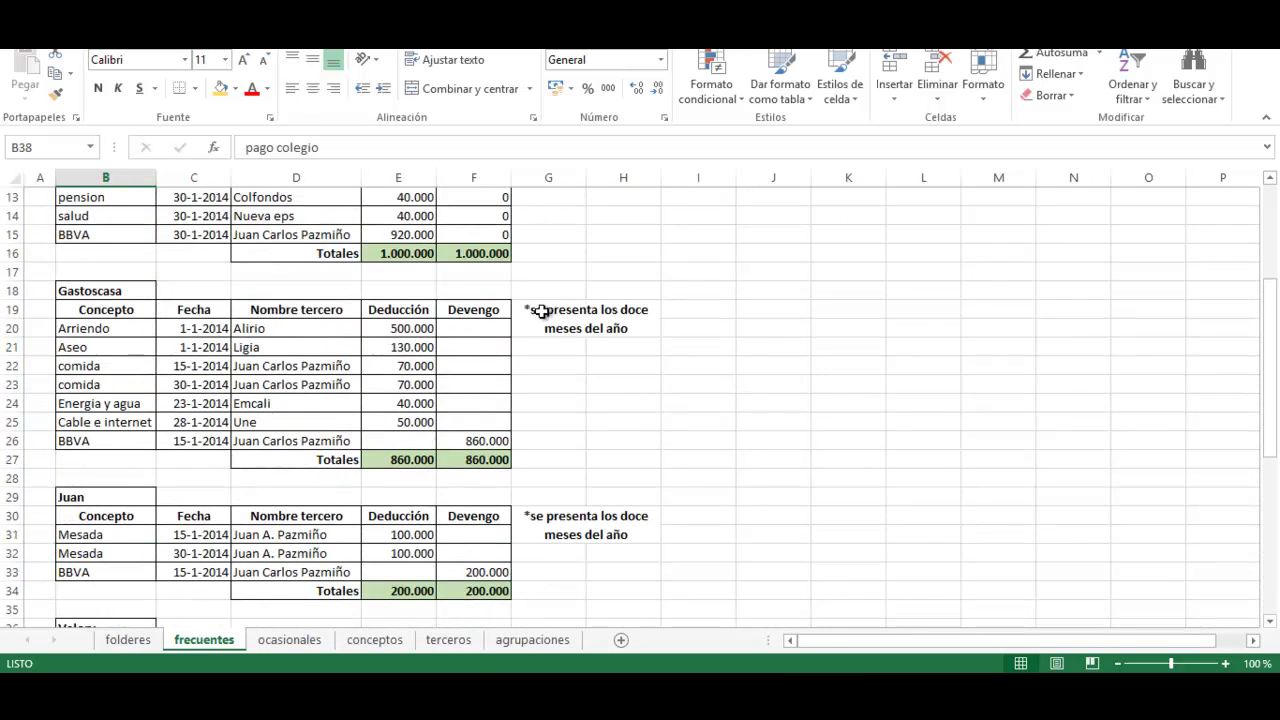
scroll(494, 317, "up", 1)
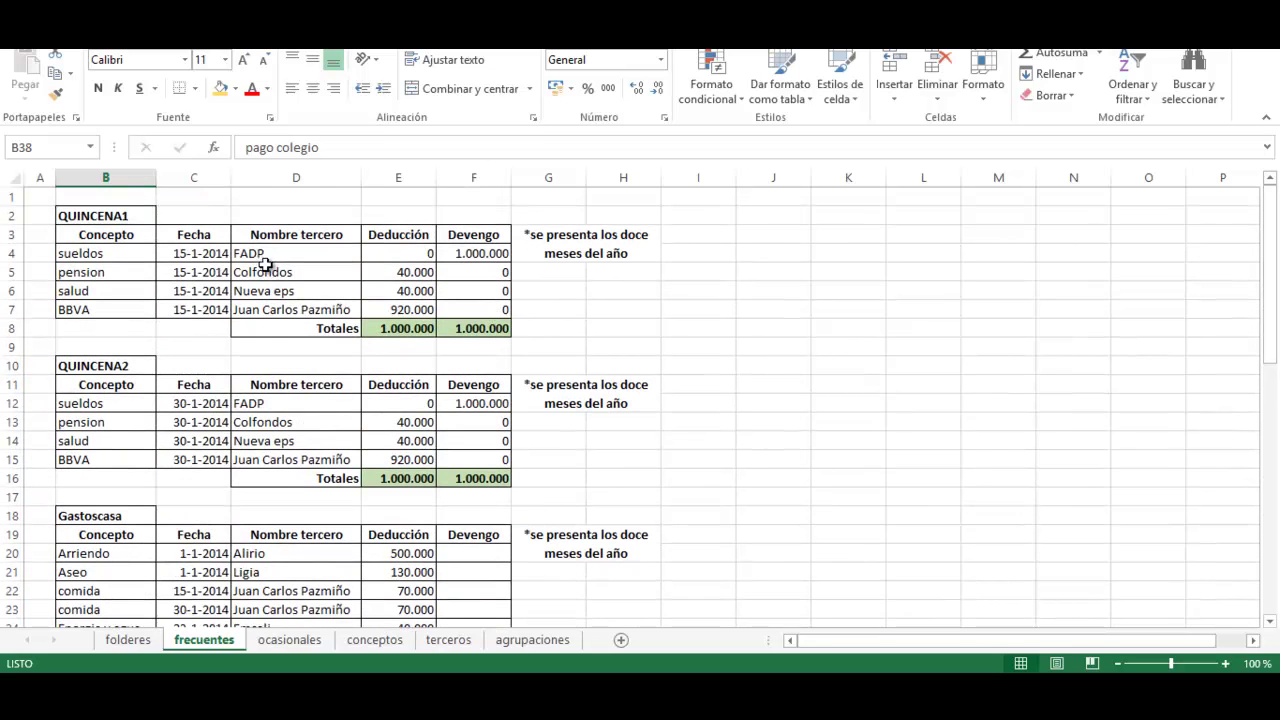
left_click_drag(268, 257, 268, 308)
key("ctrl+c")
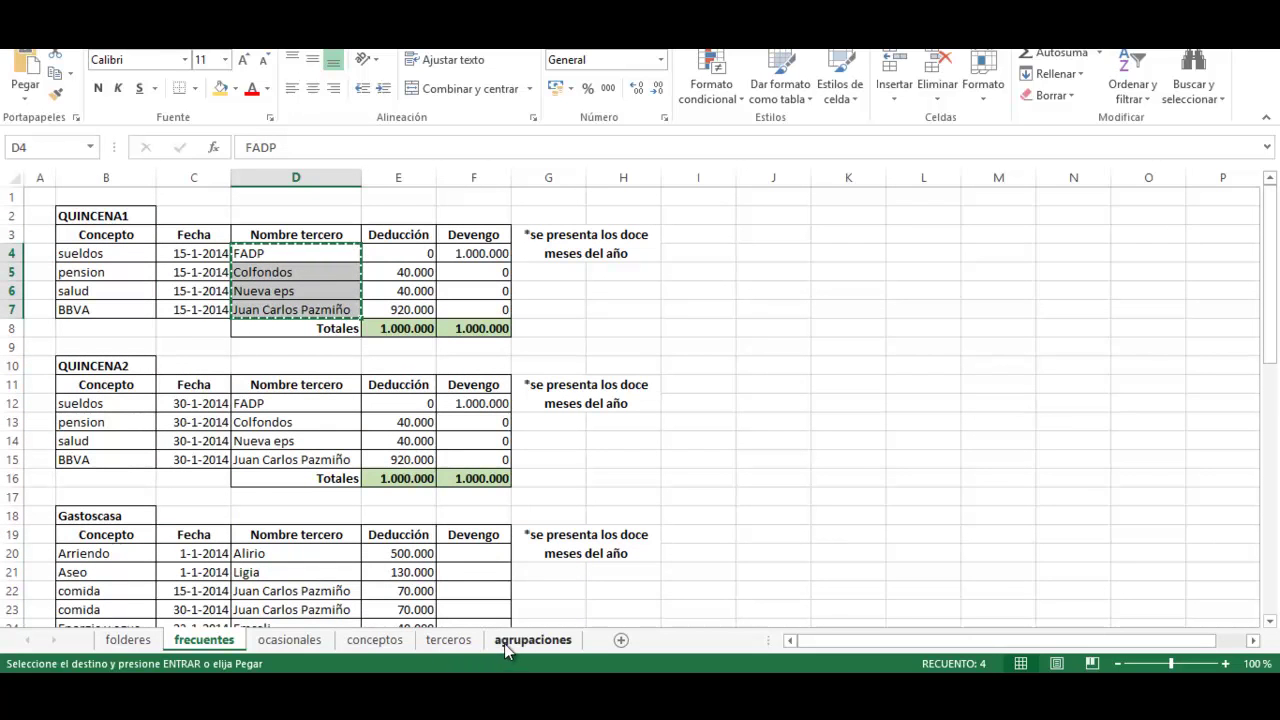
left_click(445, 642)
left_click(129, 236)
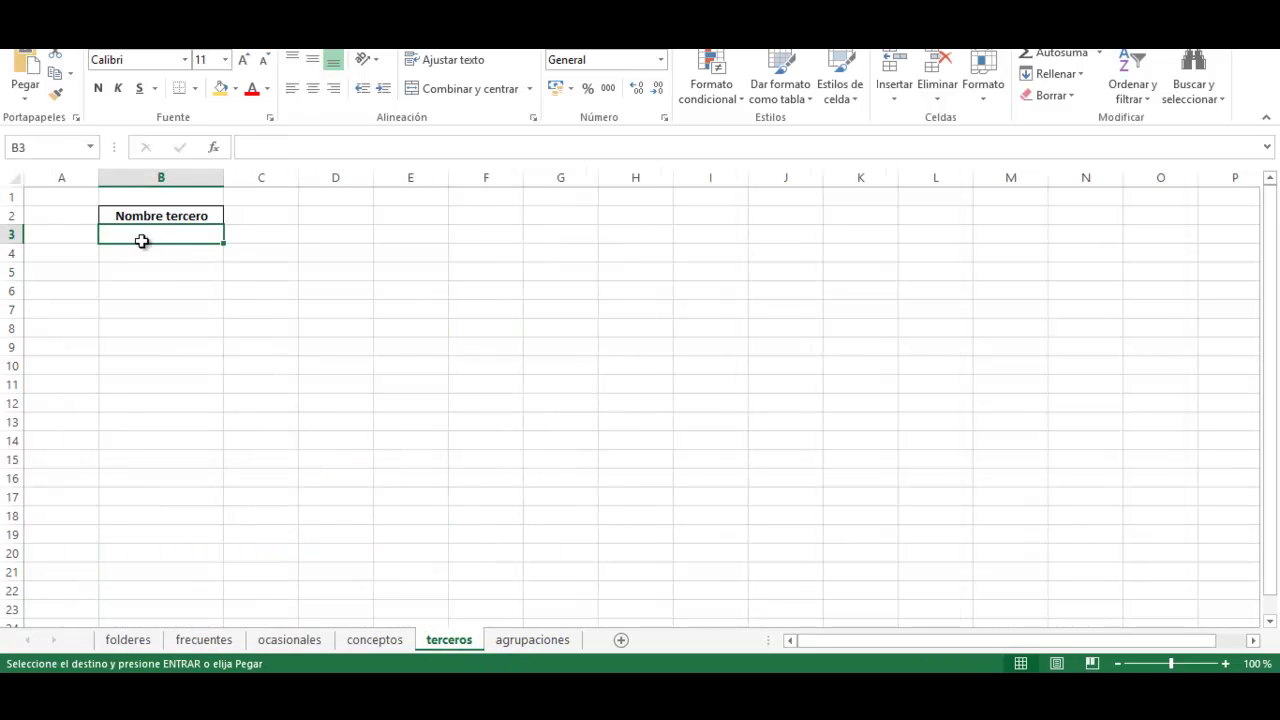
key("ctrl+v")
left_click(131, 347)
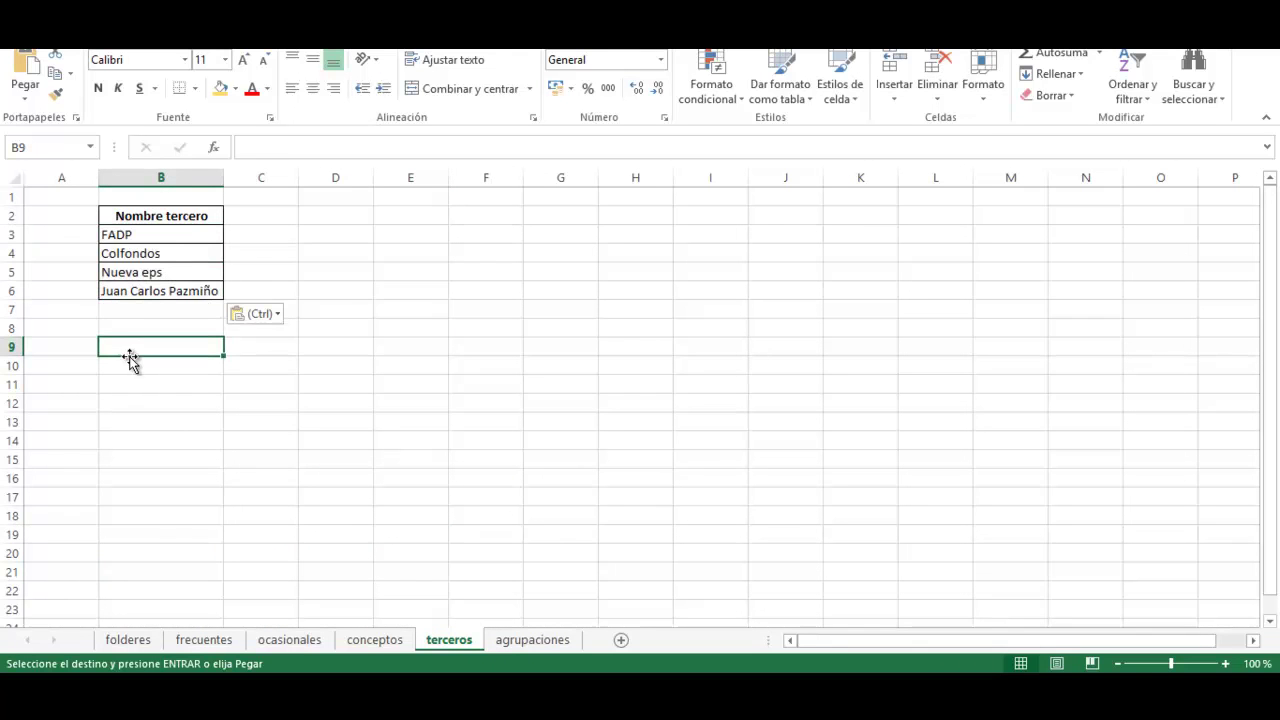
- Copy the Arriendo and Aseo third-party names from D20:D21 on frecuentes to B7:B8 on terceros
left_click(207, 642)
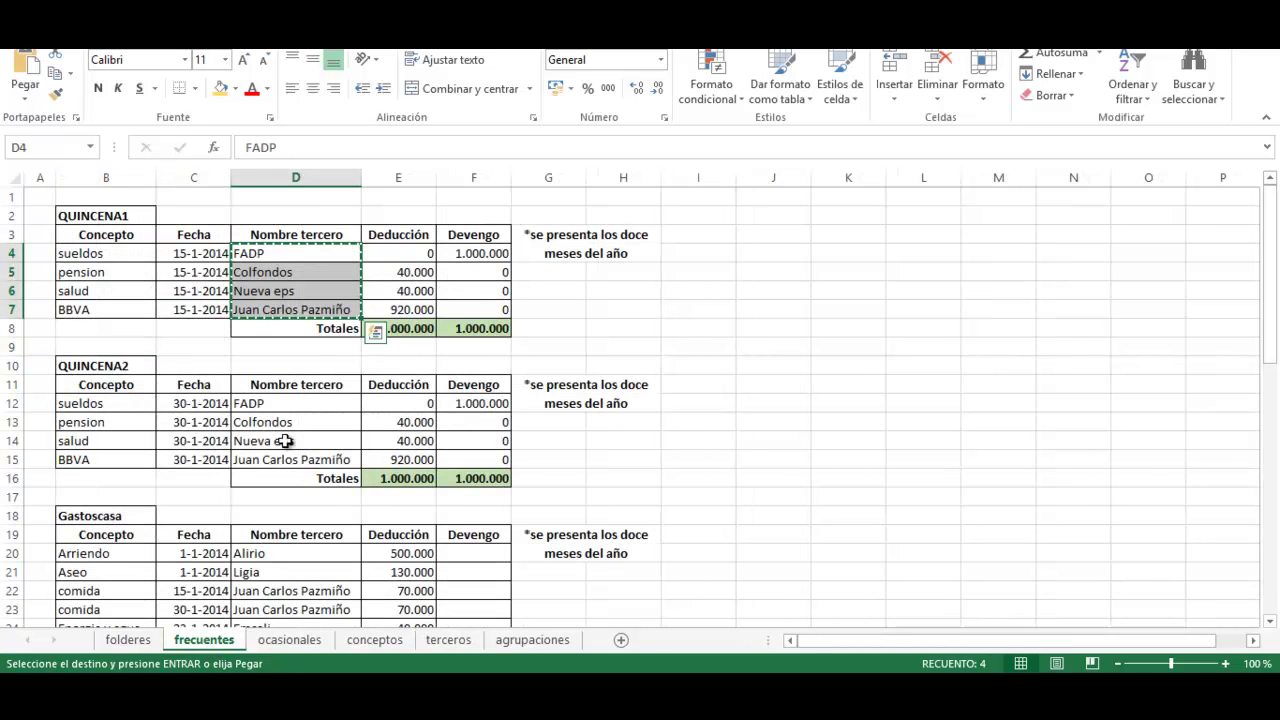
scroll(272, 444, "down", 2)
mouse_move(251, 445)
left_mouse_down()
mouse_move(254, 476)
mouse_move(257, 457)
left_mouse_up()
key("ctrl+c")
left_click(525, 640)
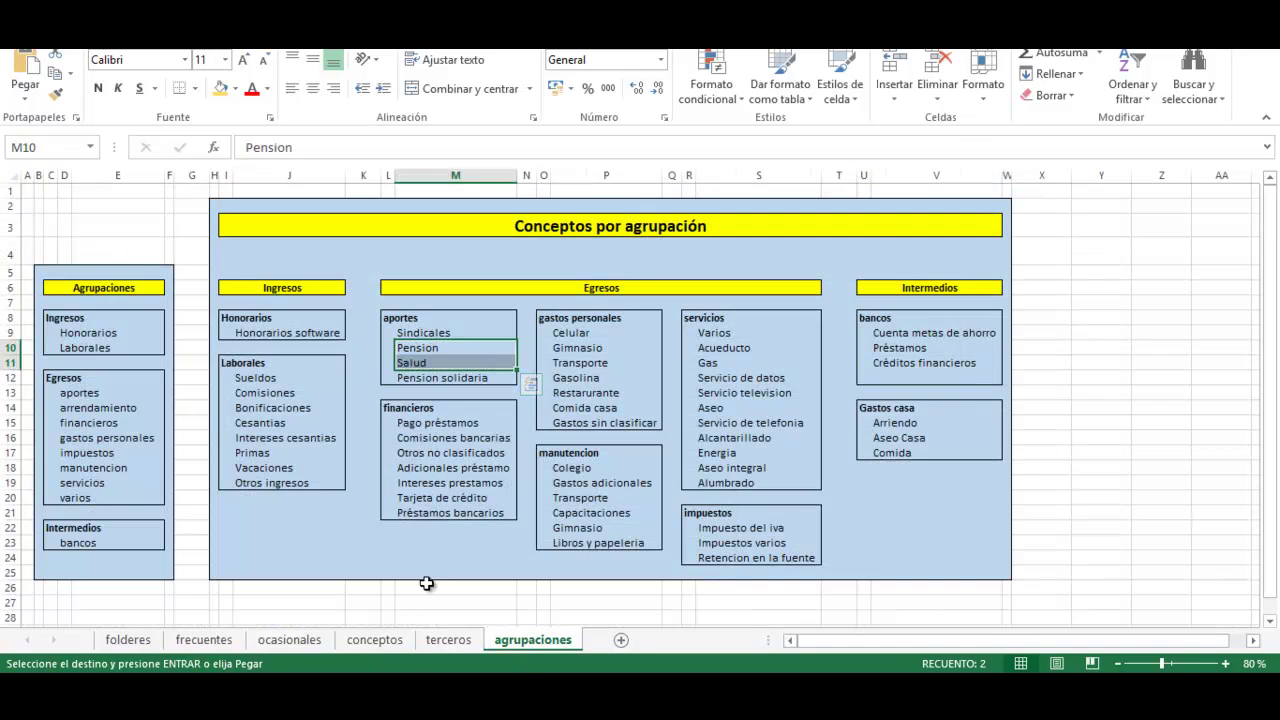
left_click(441, 640)
left_click(170, 308)
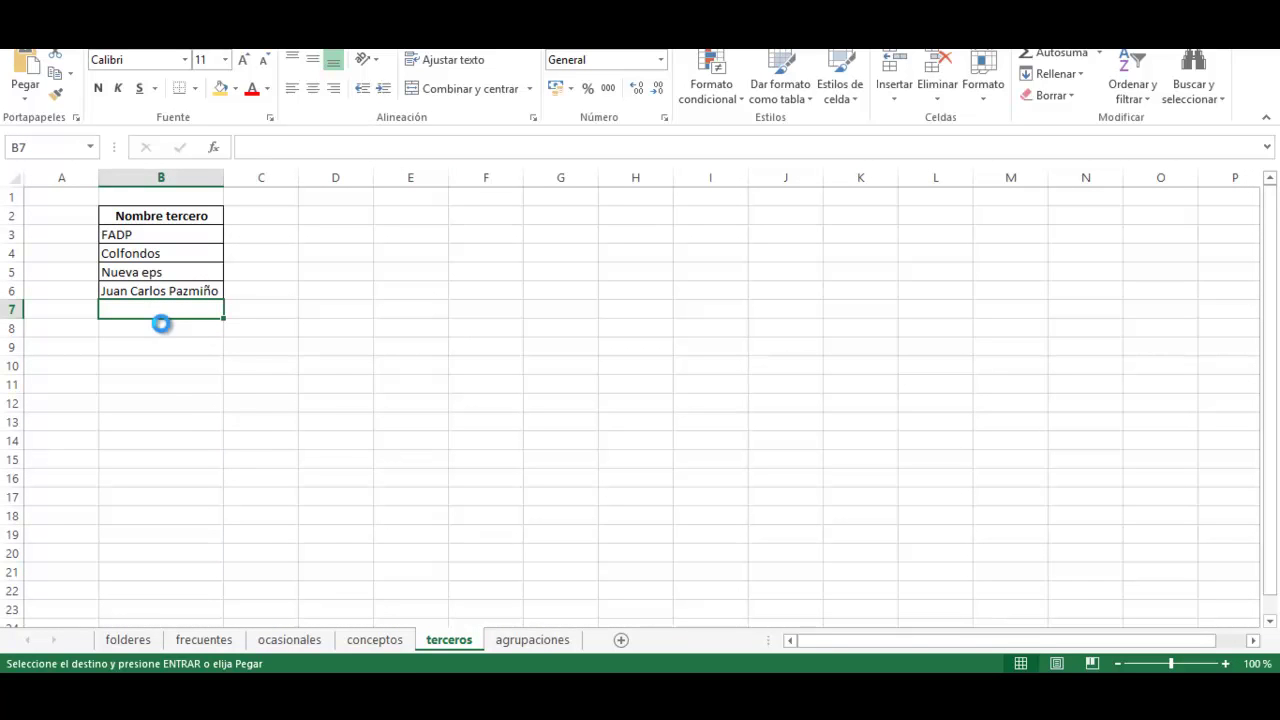
key("ctrl+v")
key("ctrl")
key("Escape")
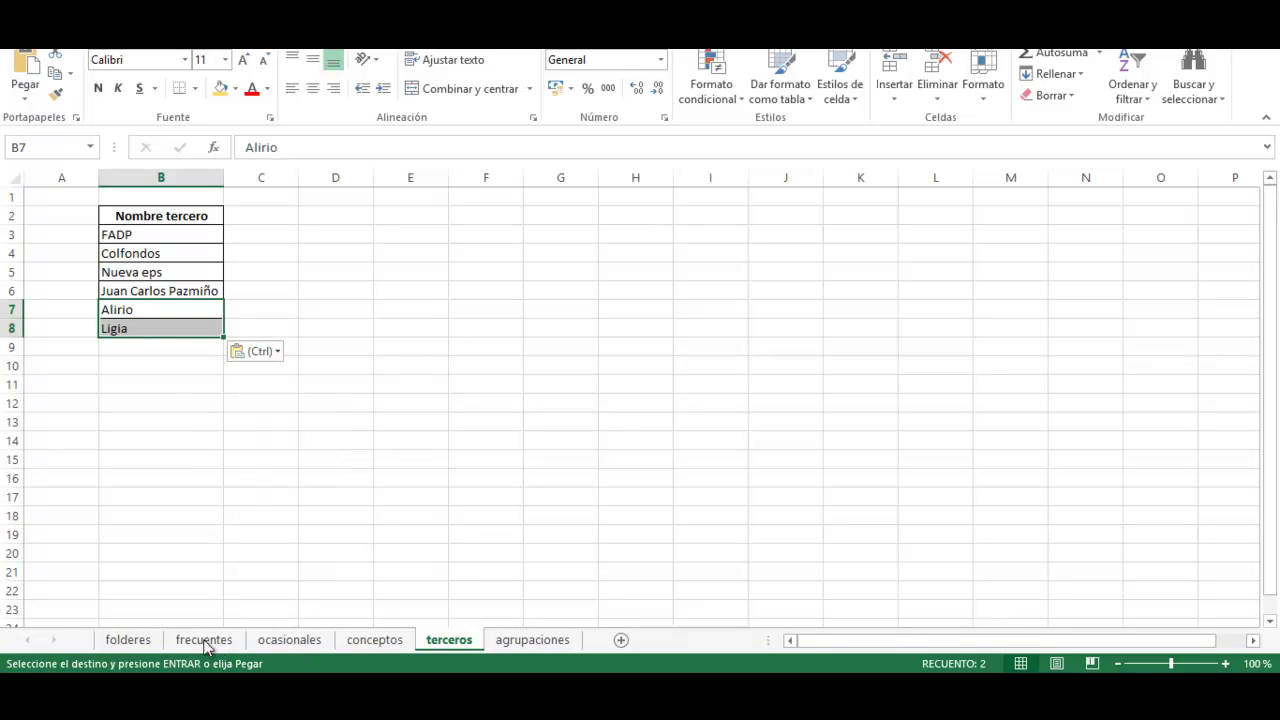
- Copy Emcali and Une from D24:D25 of the Gastoscasa block on frecuentes to B9:B10 on terceros
left_click(208, 644)
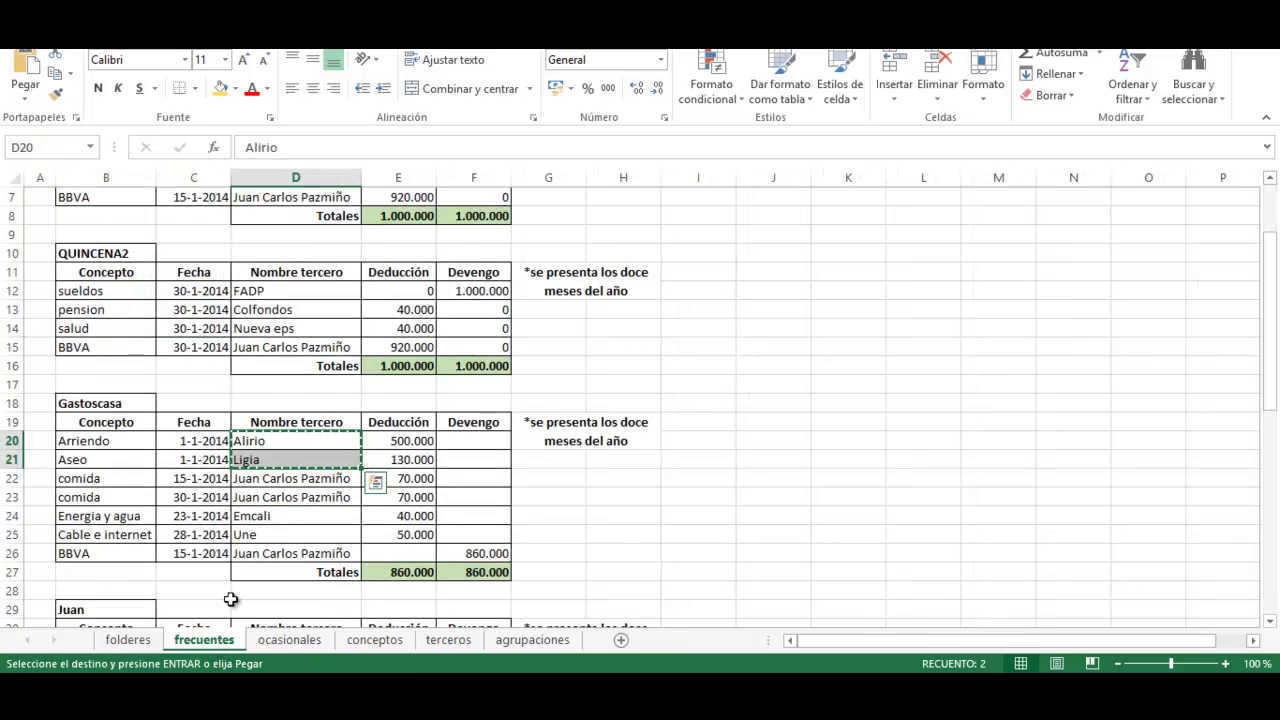
left_click(246, 516)
left_click_drag(245, 537, 243, 537)
key("ctrl+c")
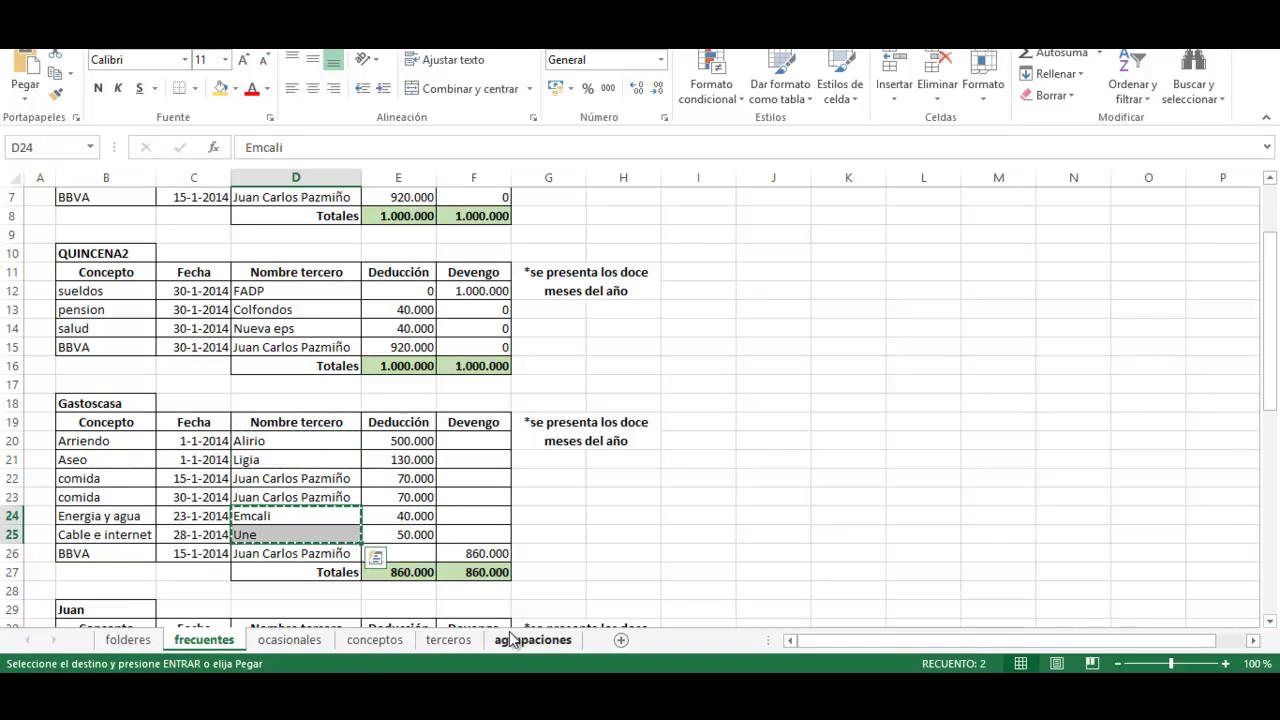
left_click(450, 642)
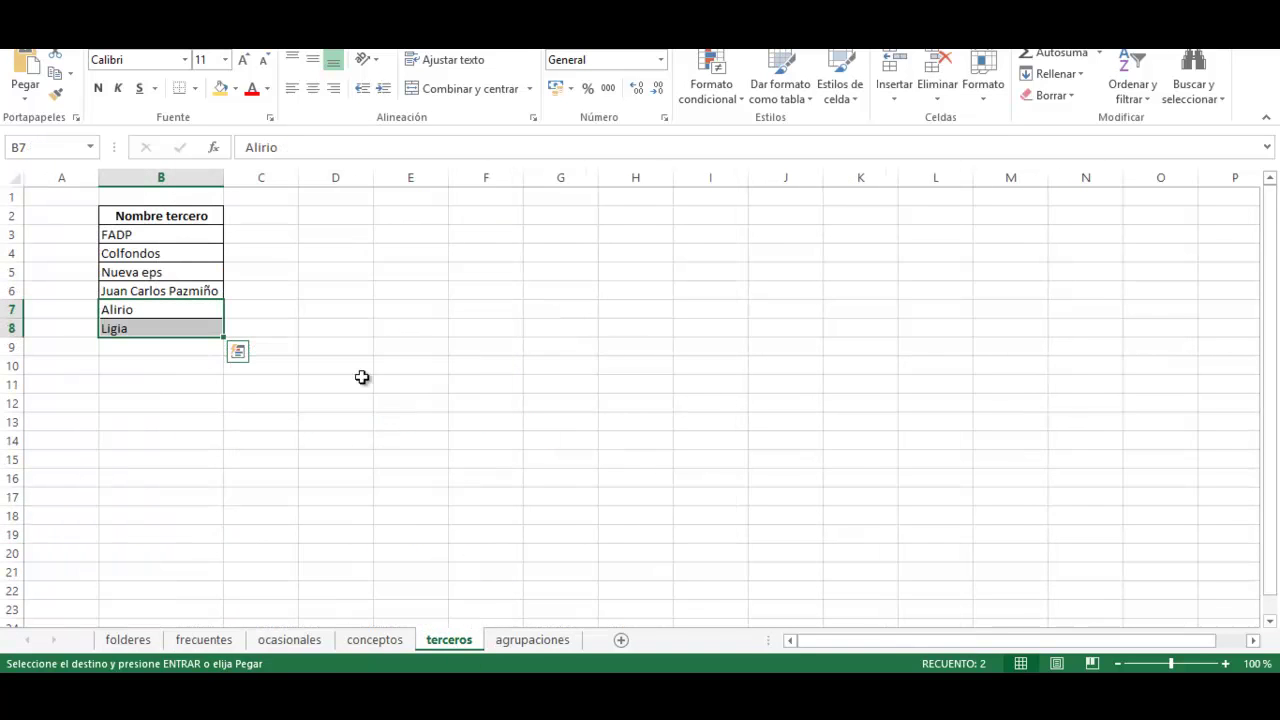
left_click(159, 347)
key("ctrl+v")
- Copy the Mesada third-party name from D31 on frecuentes to B11 on terceros
left_click(203, 640)
scroll(314, 520, "down", 2)
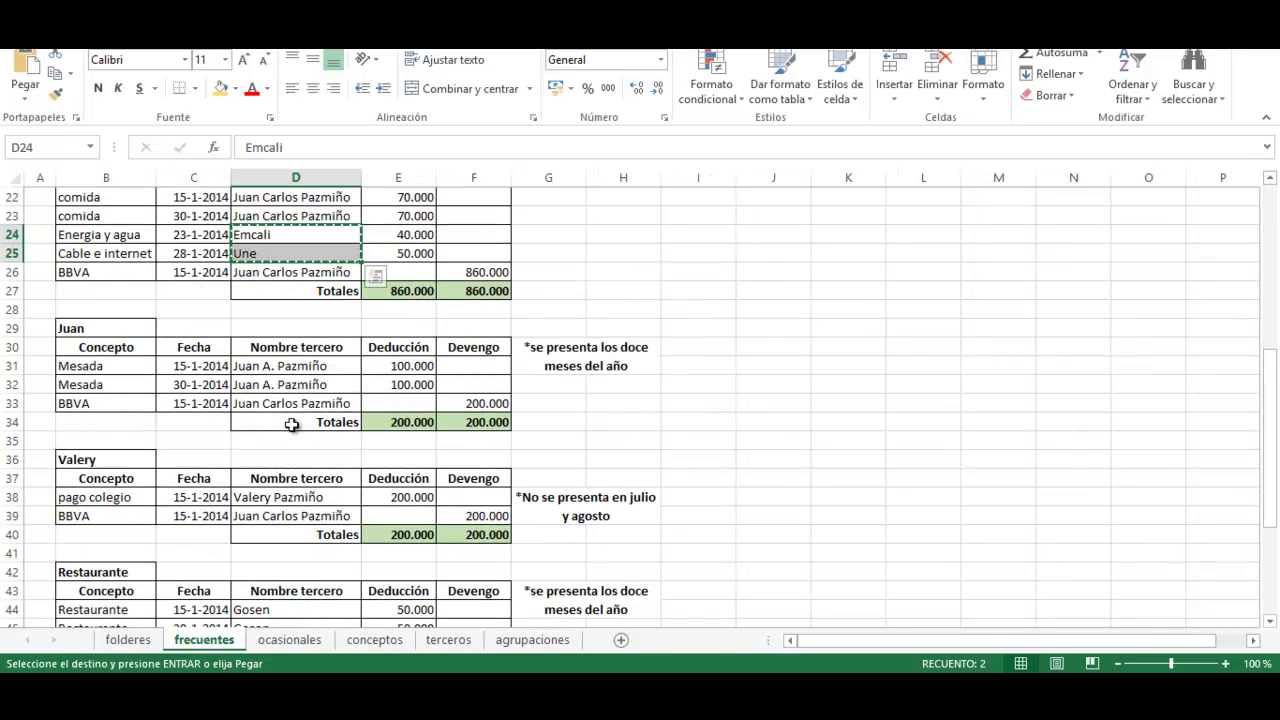
left_click(265, 368)
key("ctrl+c")
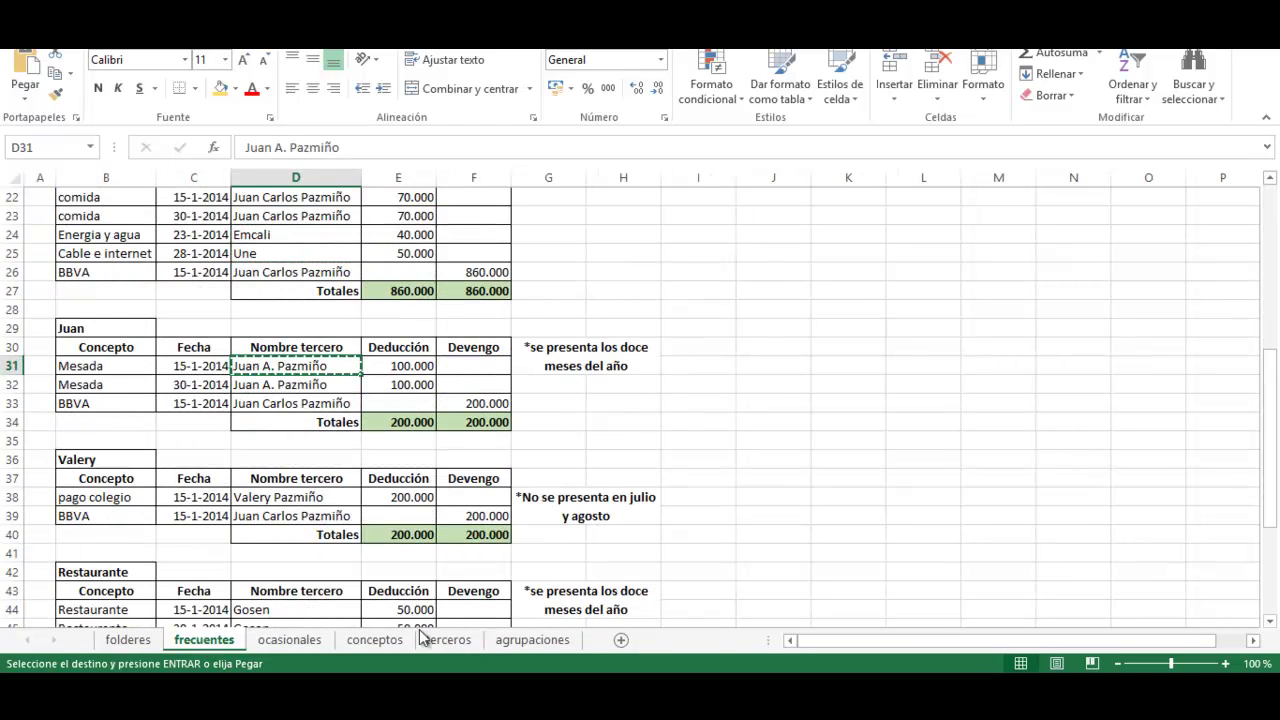
left_click(448, 640)
left_click(119, 383)
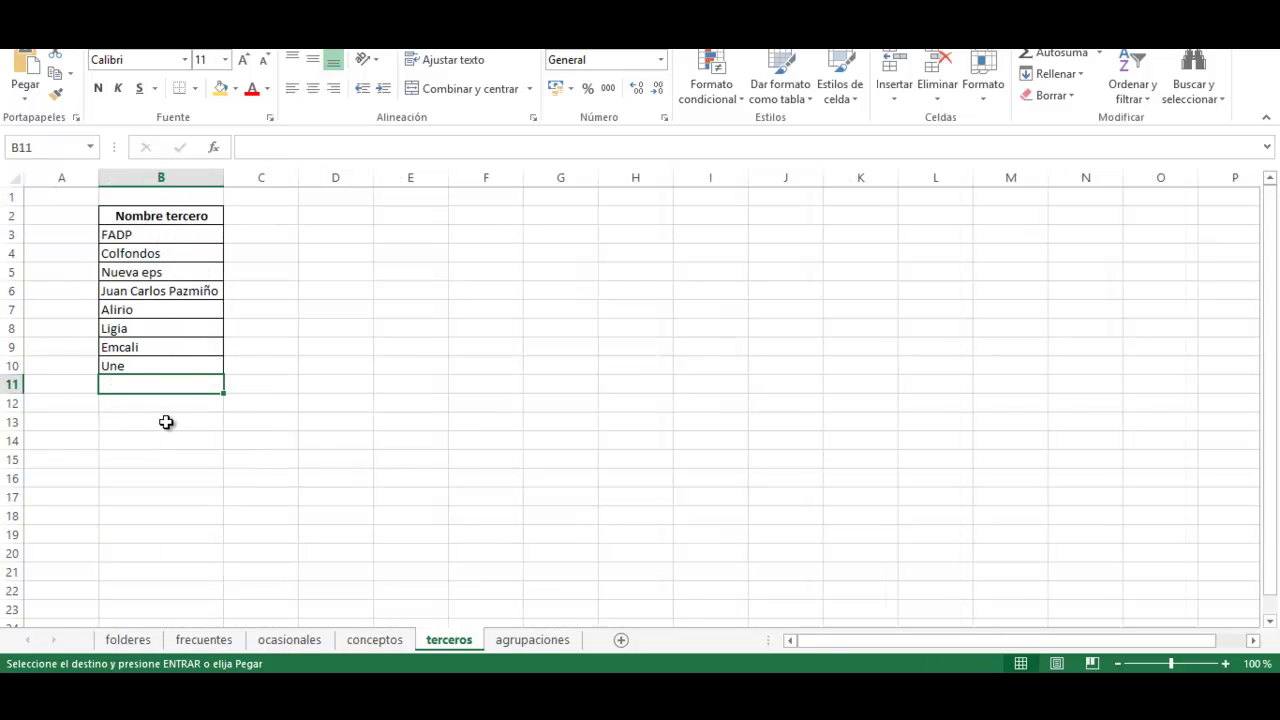
key("ctrl+v")
- Copy the pago colegio third-party name from D38 on frecuentes to B12 on terceros
left_click(376, 640)
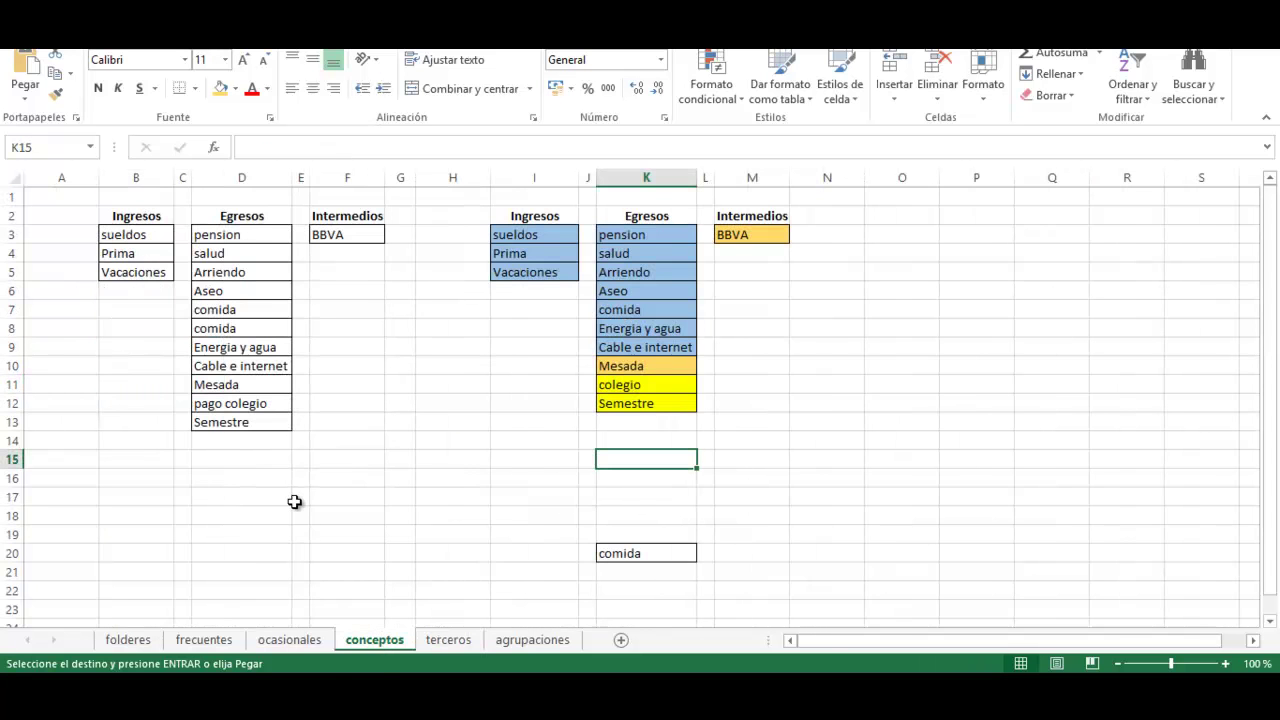
left_click(204, 640)
scroll(263, 477, "down", 4)
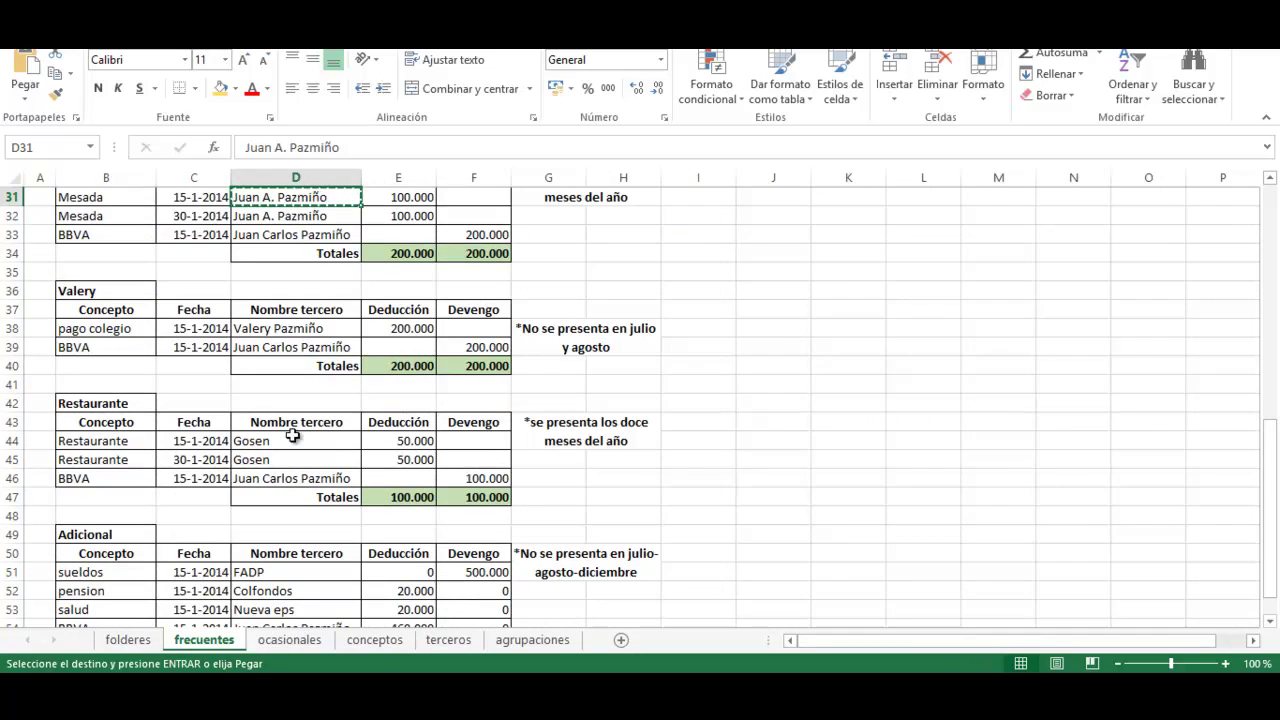
left_click(258, 334)
key("ctrl+c")
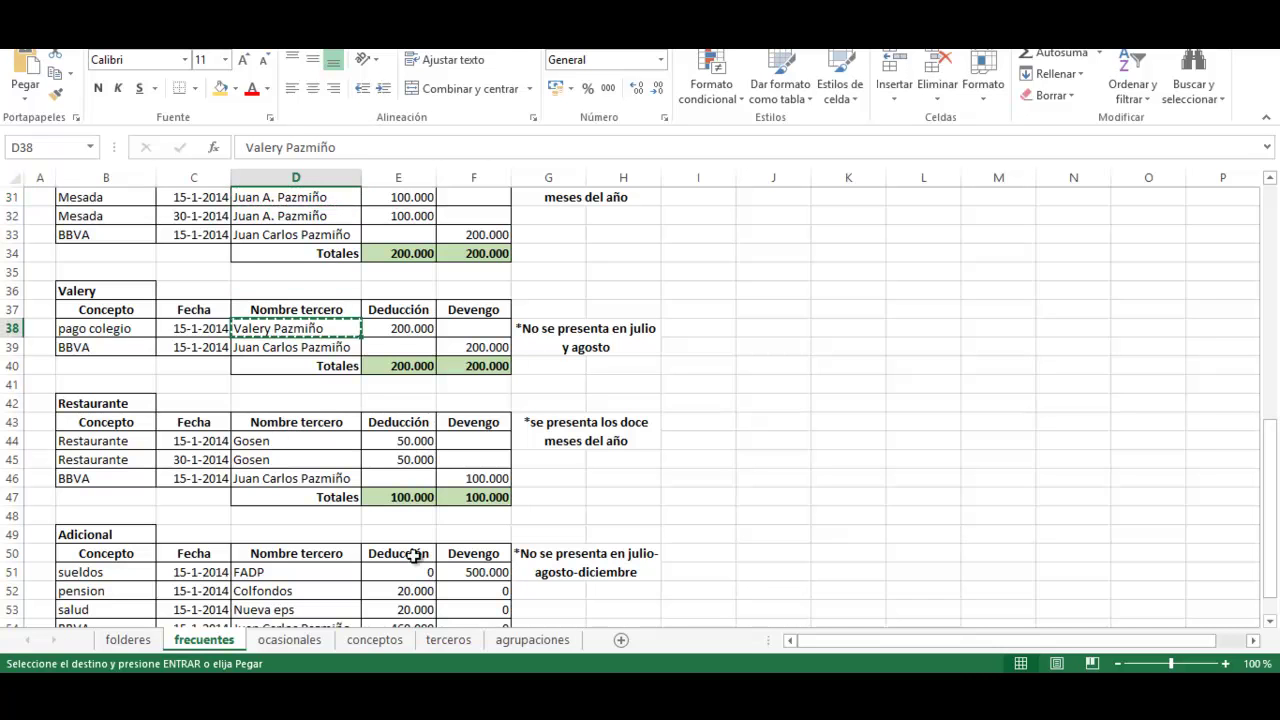
left_click(455, 644)
left_click(153, 403)
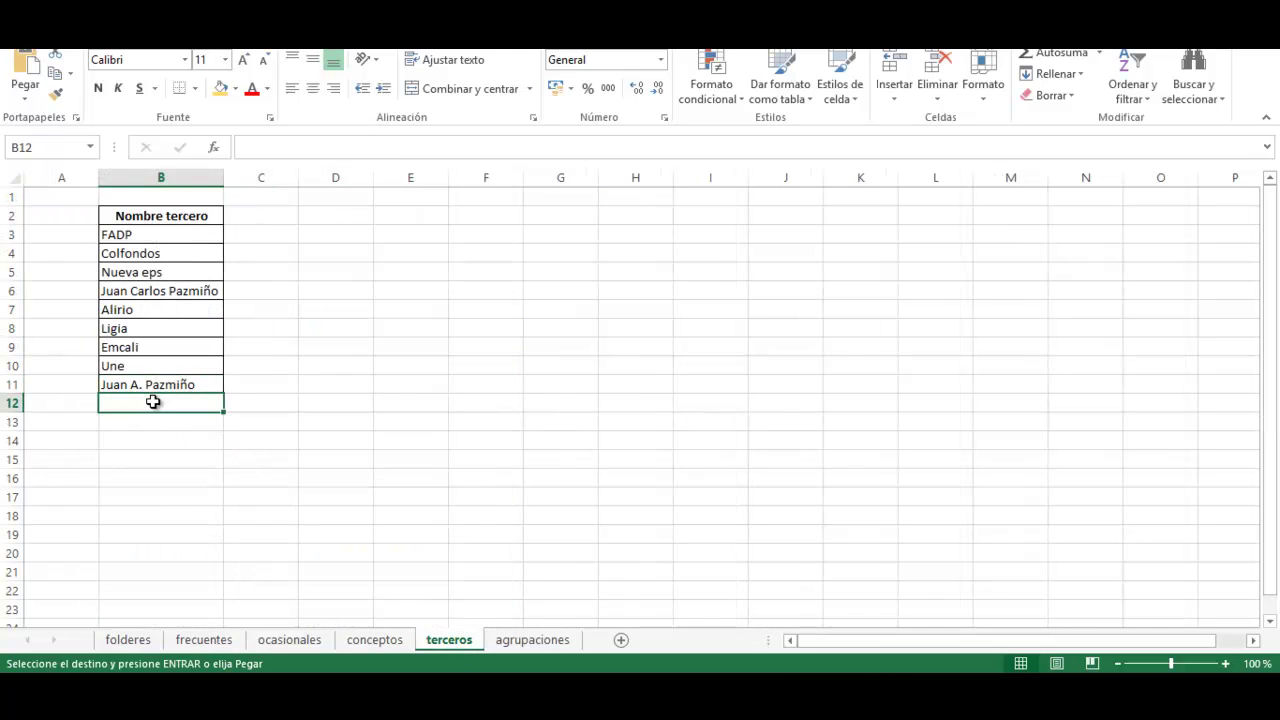
key("ctrl+v")
- Copy Gosen from D44 of the Restaurante block on frecuentes to B13 on terceros
left_click(204, 640)
scroll(400, 498, "down", 3)
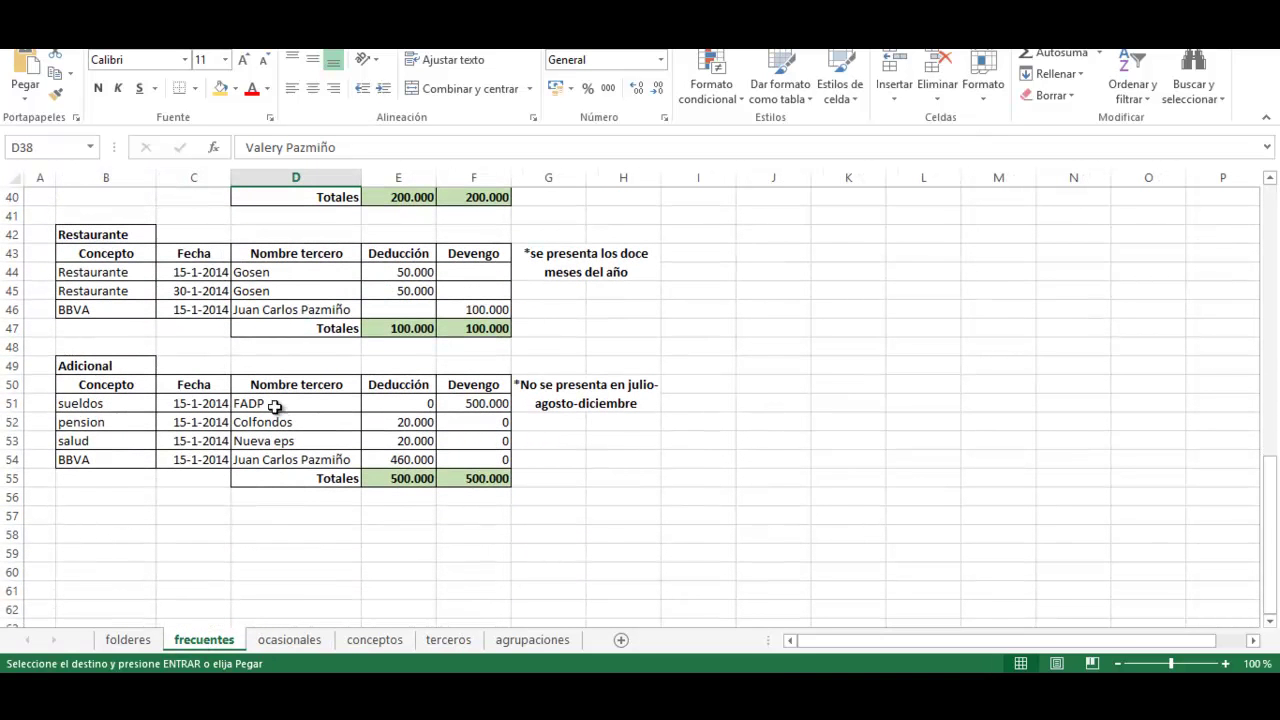
left_click(265, 272)
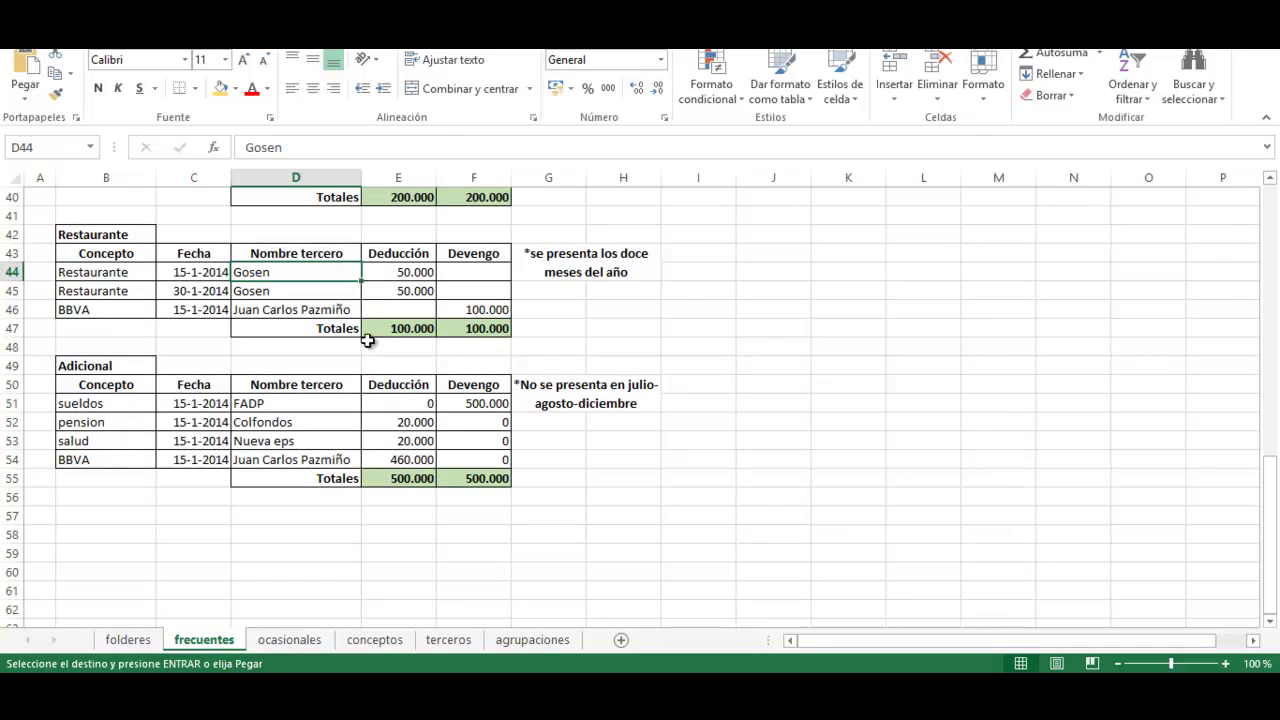
left_click(449, 640)
left_click(128, 421)
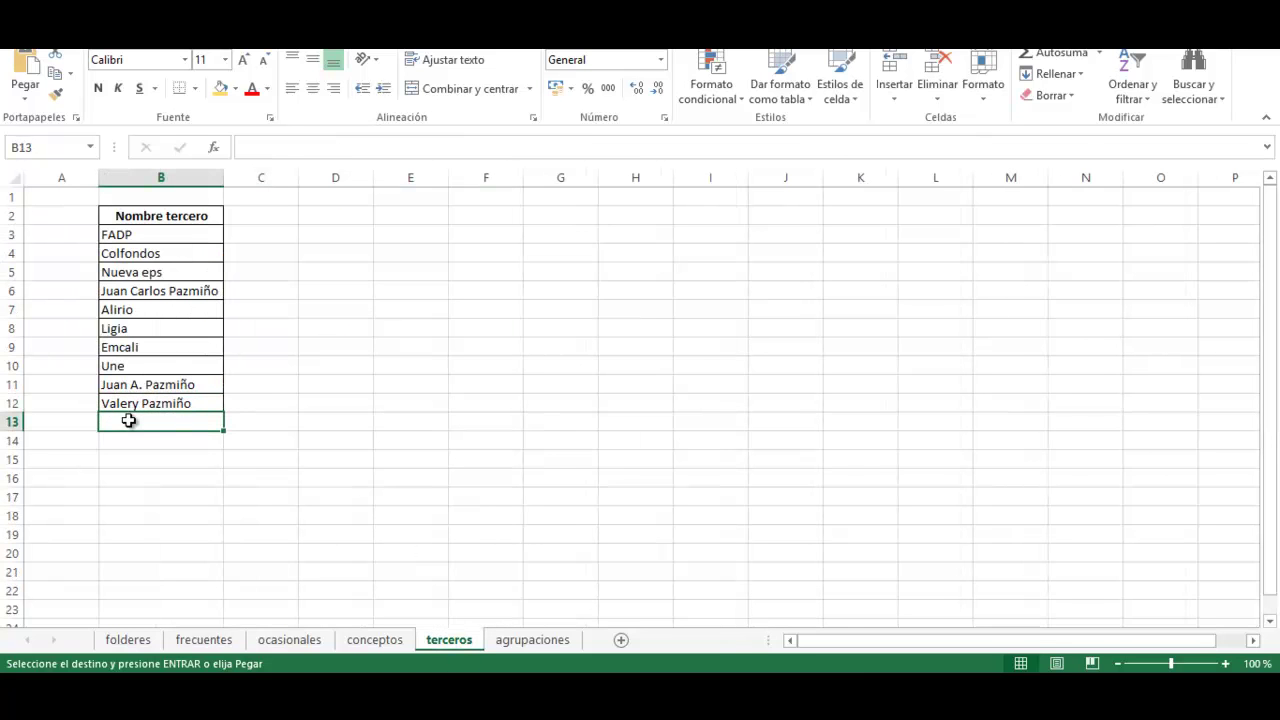
key("ctrl+v")
- Copy the Semestre third-party name from D17 of the Universidad block on ocasionales to B14 on terceros
left_click(206, 640)
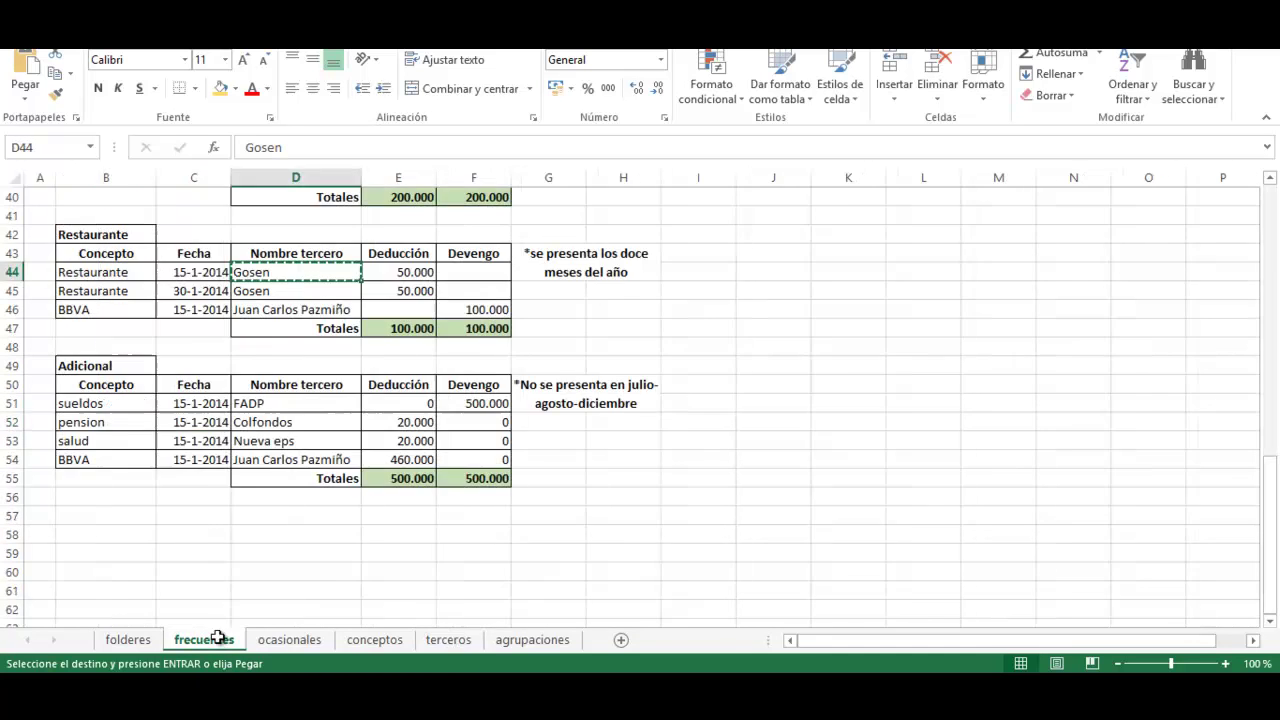
left_click(289, 640)
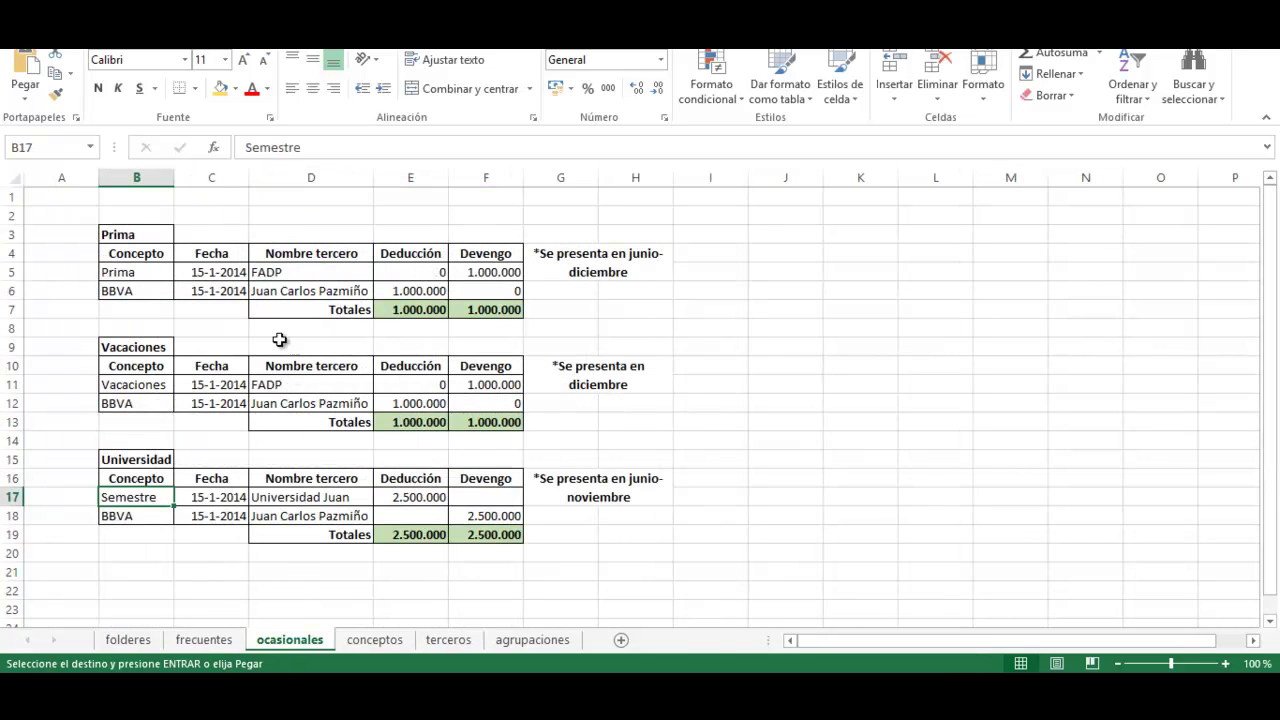
left_click(291, 497)
key("ctrl+c")
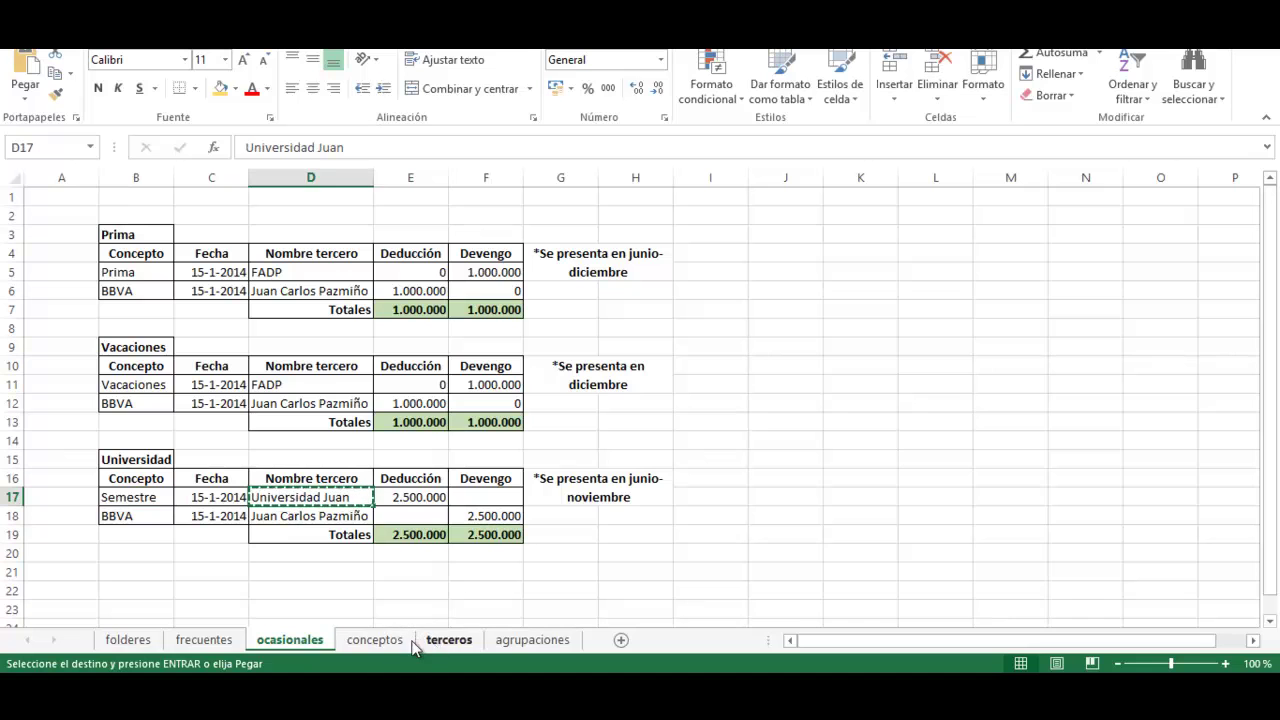
left_click(447, 640)
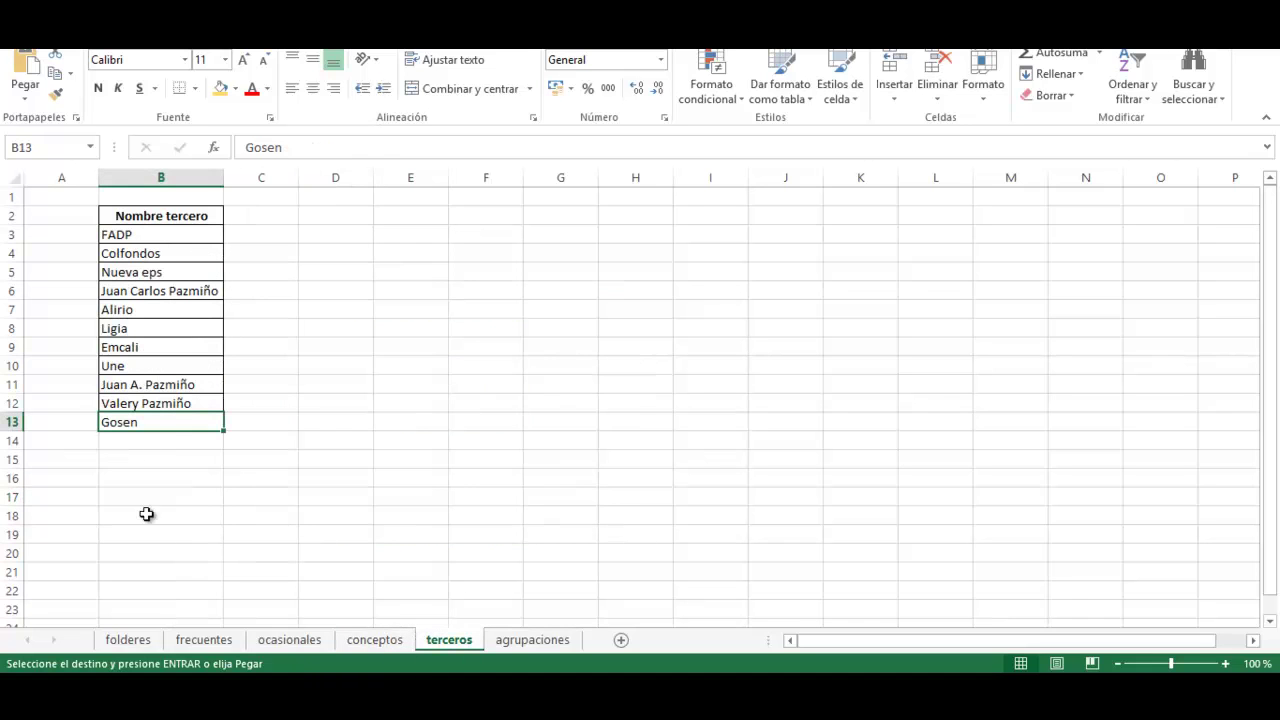
left_click(142, 441)
key("ctrl+v")
left_click(210, 515)
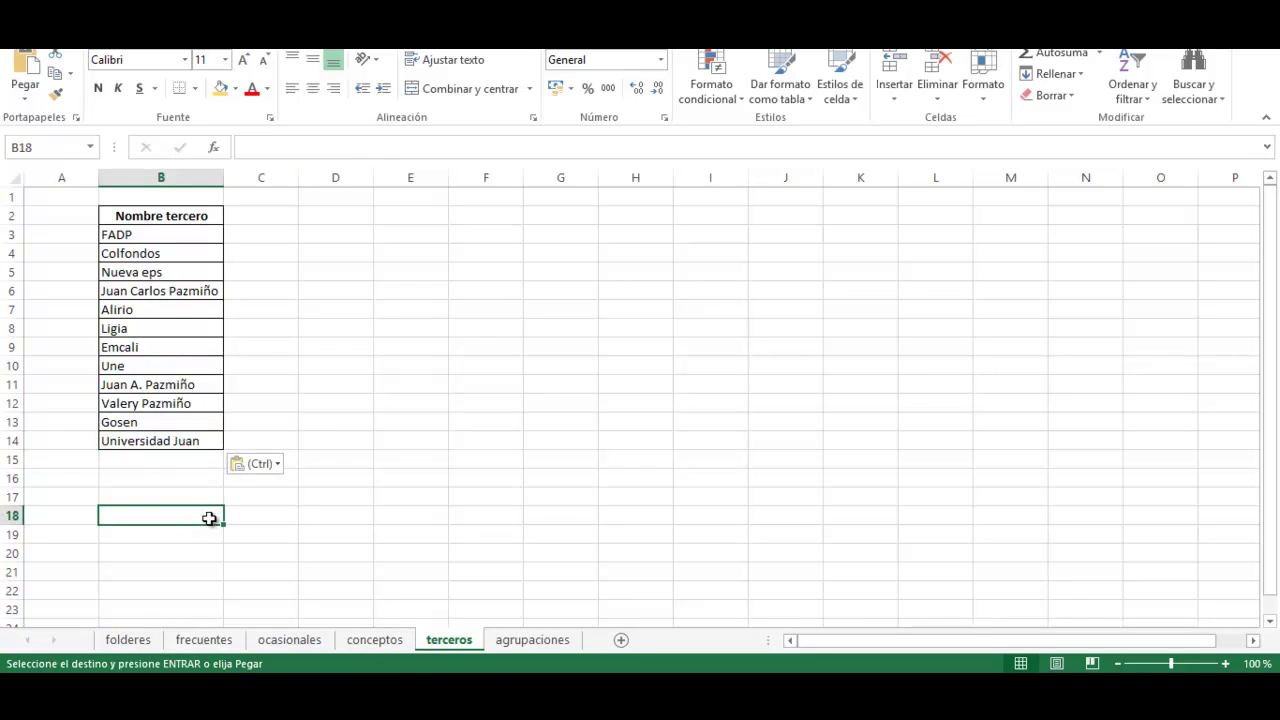